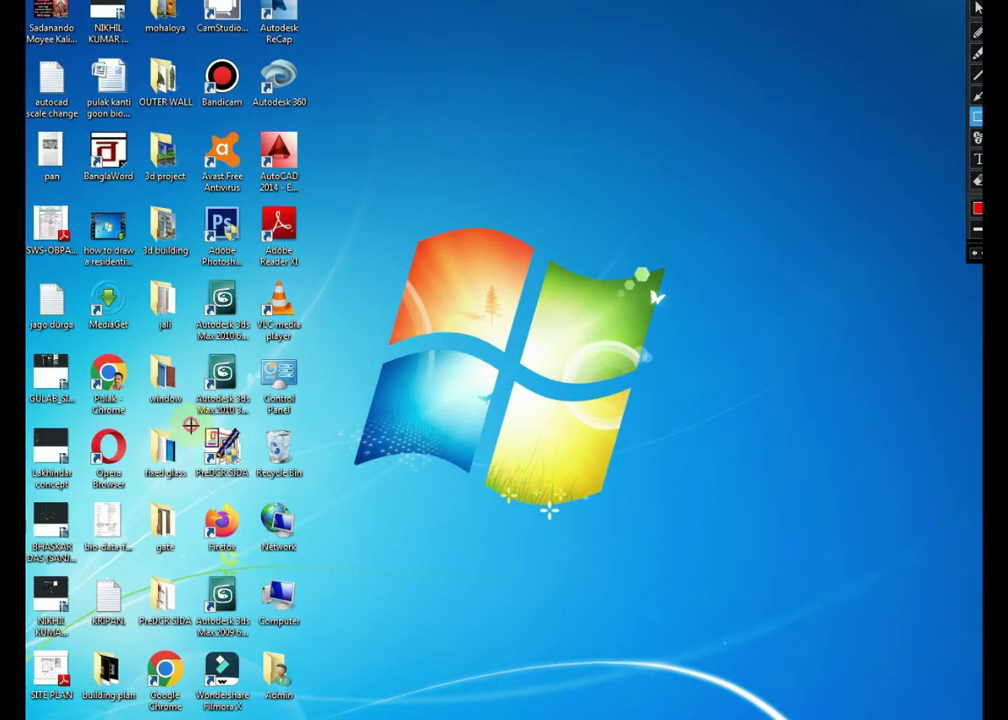
pyautogui.moveTo(190, 425); pyautogui.dragTo(253, 487)
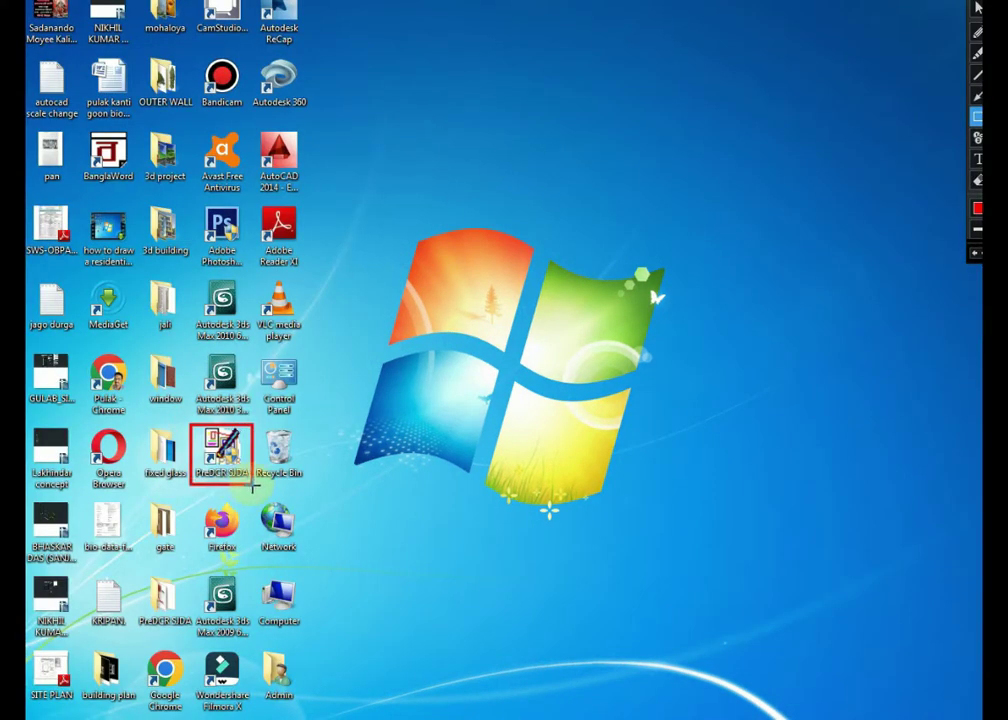
pyautogui.press('Escape')
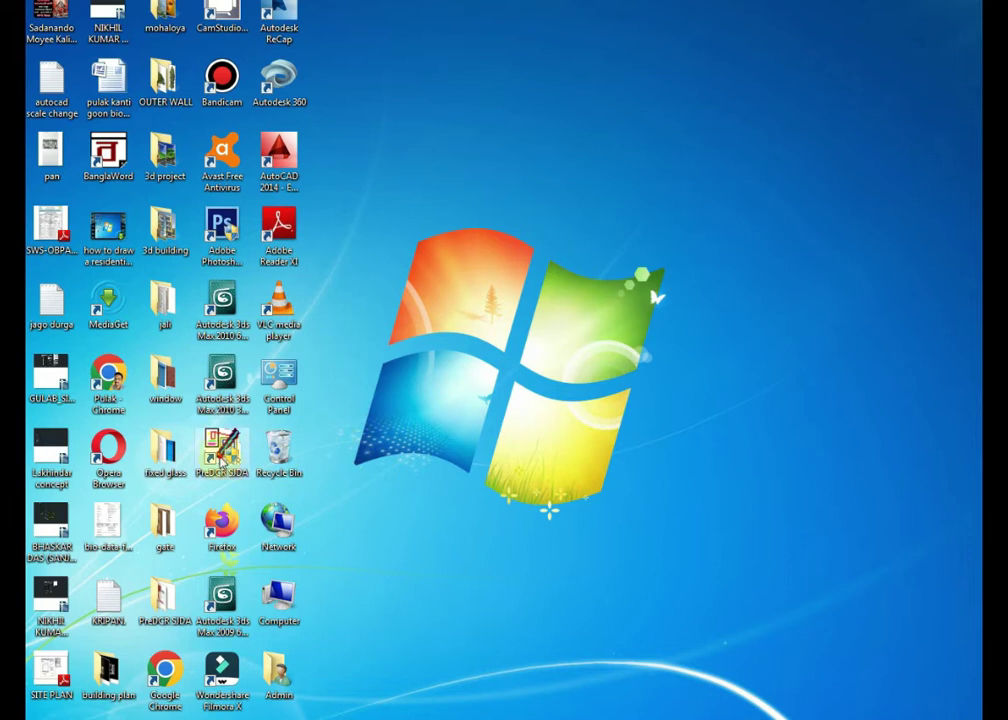
# Step: Start PreDCR SJDA with AutoCAD 2014 and load its predcr2014.arx file
pyautogui.doubleClick(222, 452)
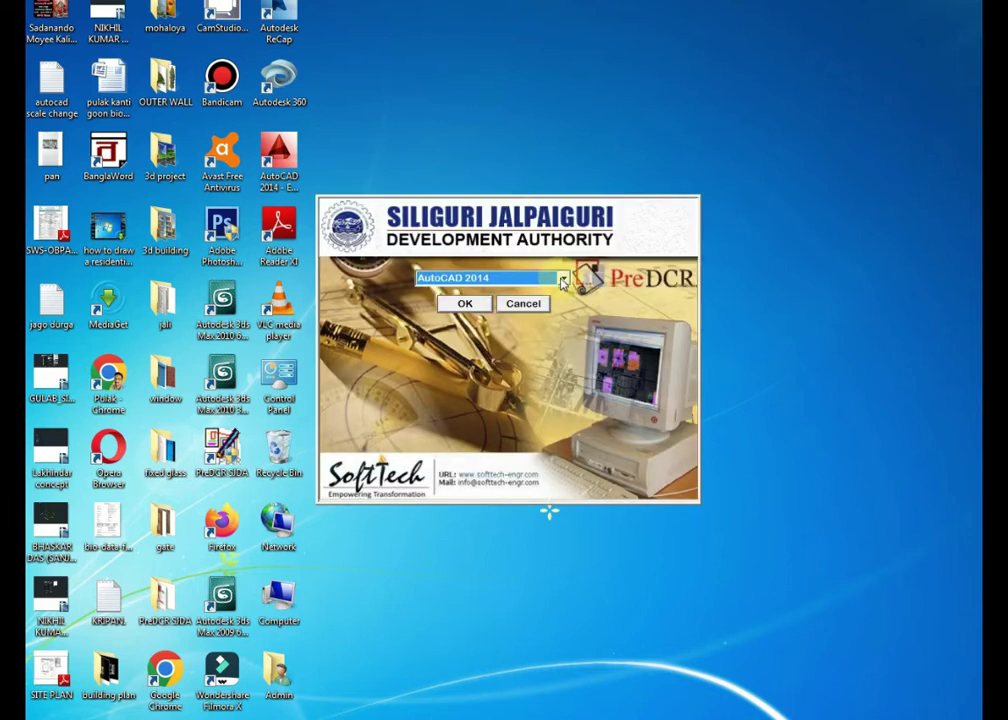
pyautogui.click(563, 280)
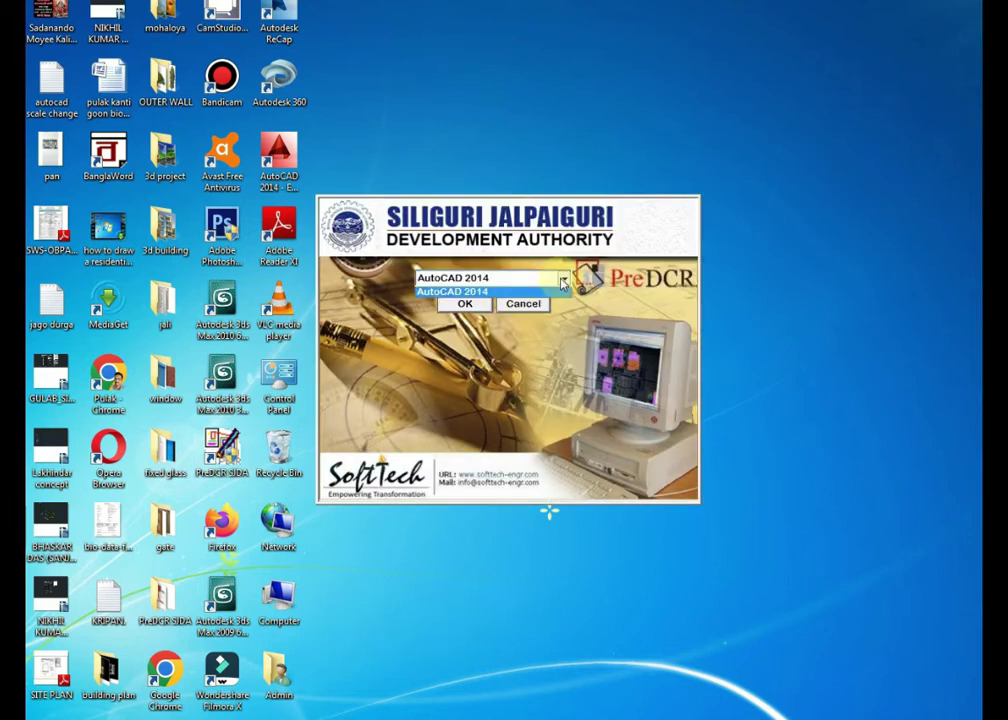
pyautogui.click(563, 280)
pyautogui.click(563, 280)
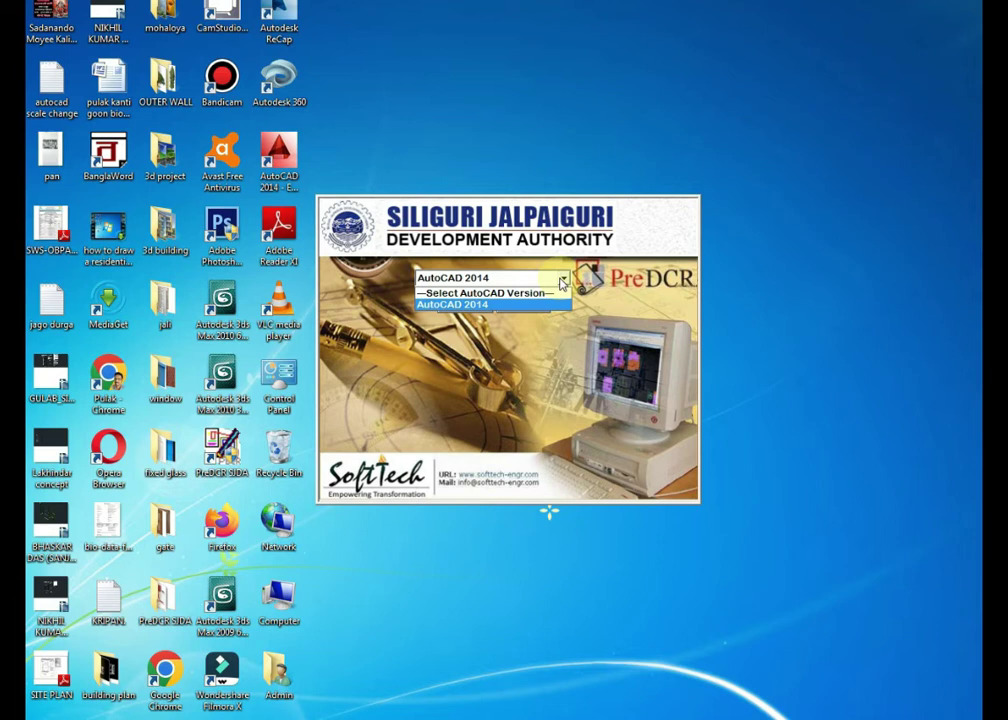
pyautogui.click(452, 305)
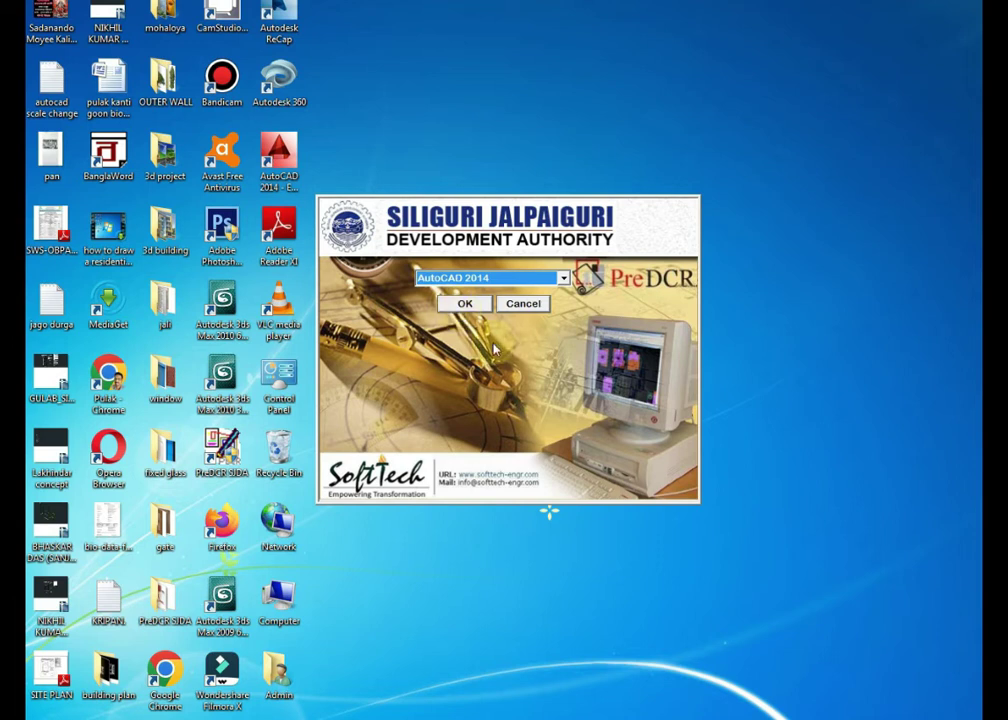
pyautogui.click(464, 306)
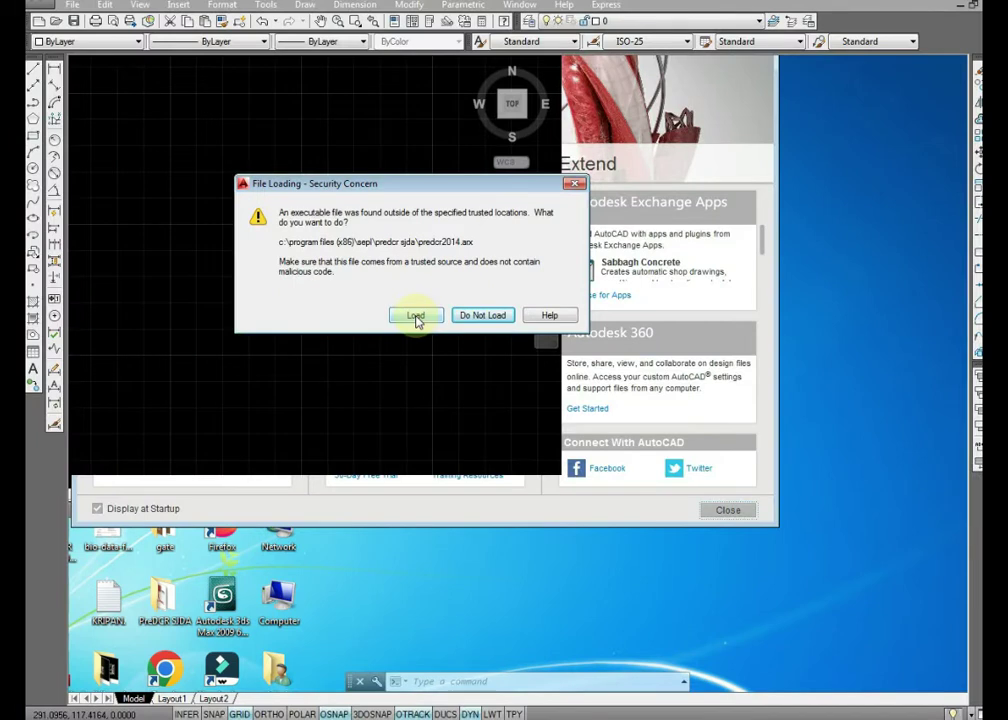
pyautogui.click(416, 316)
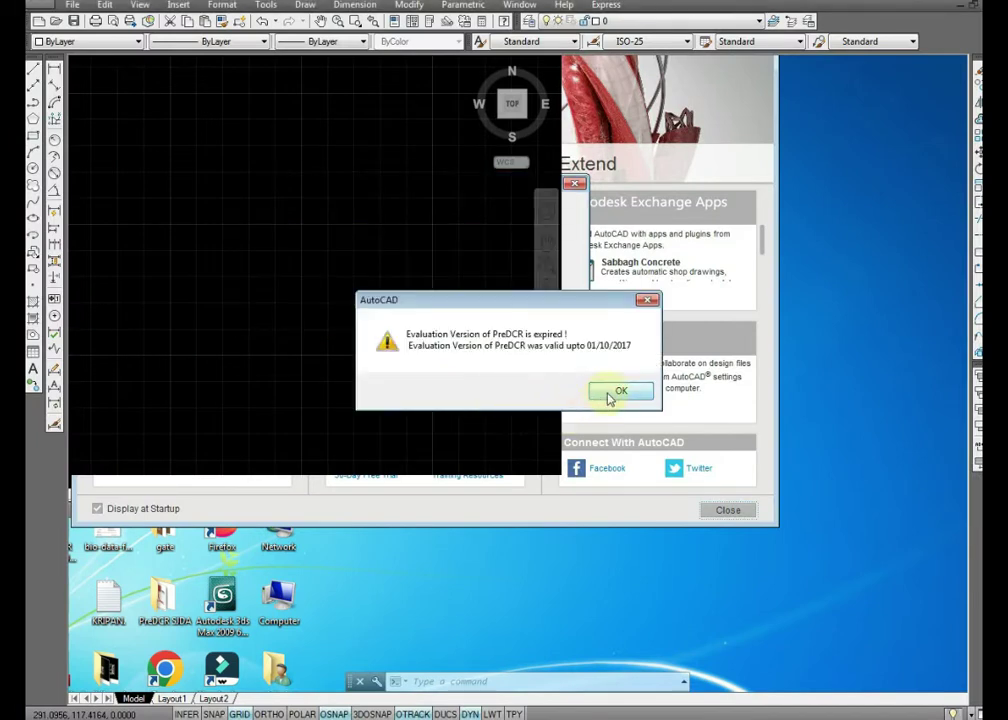
pyautogui.press('Return')
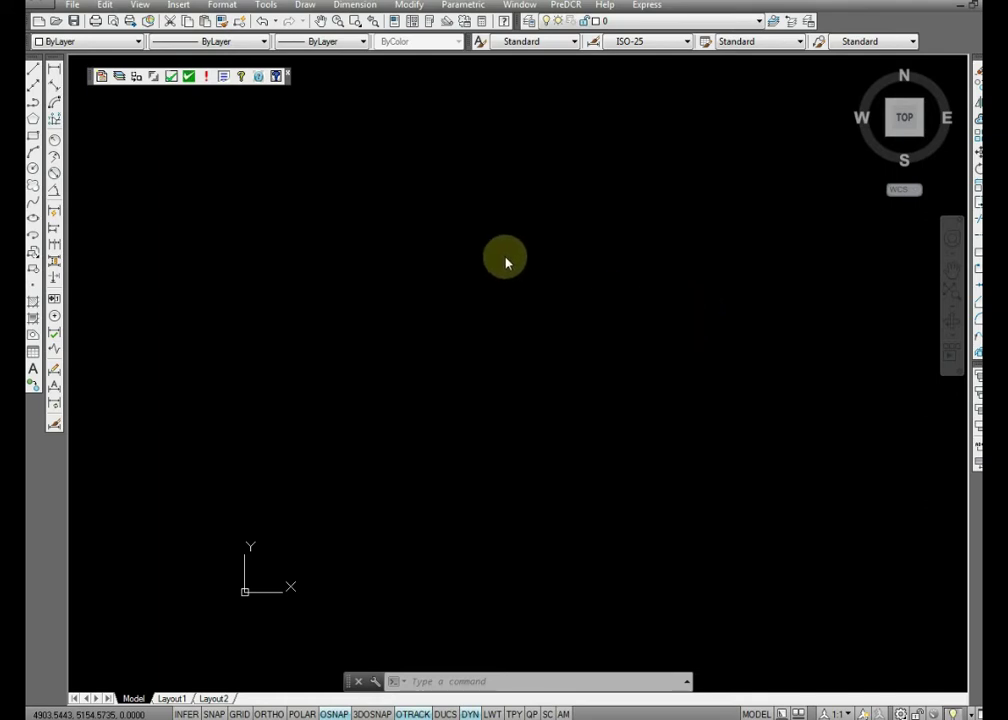
# Step: Open the submission drawing (.dwg) stored in the plot owner's project folder
pyautogui.hotkey('ctrl', 'o')
pyautogui.click(385, 209)
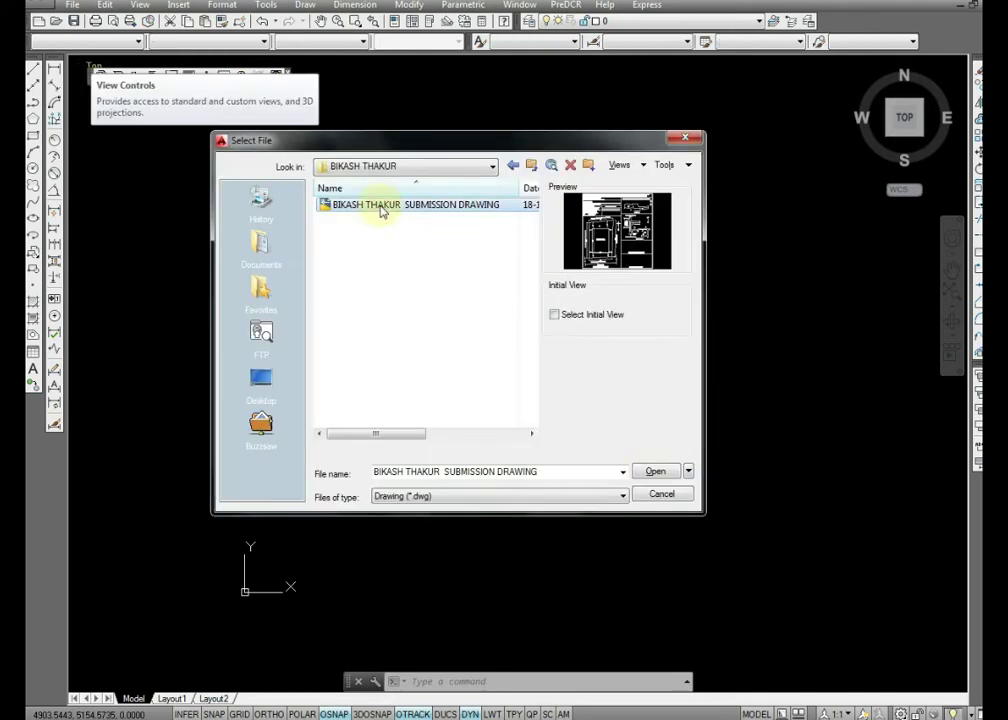
pyautogui.click(652, 472)
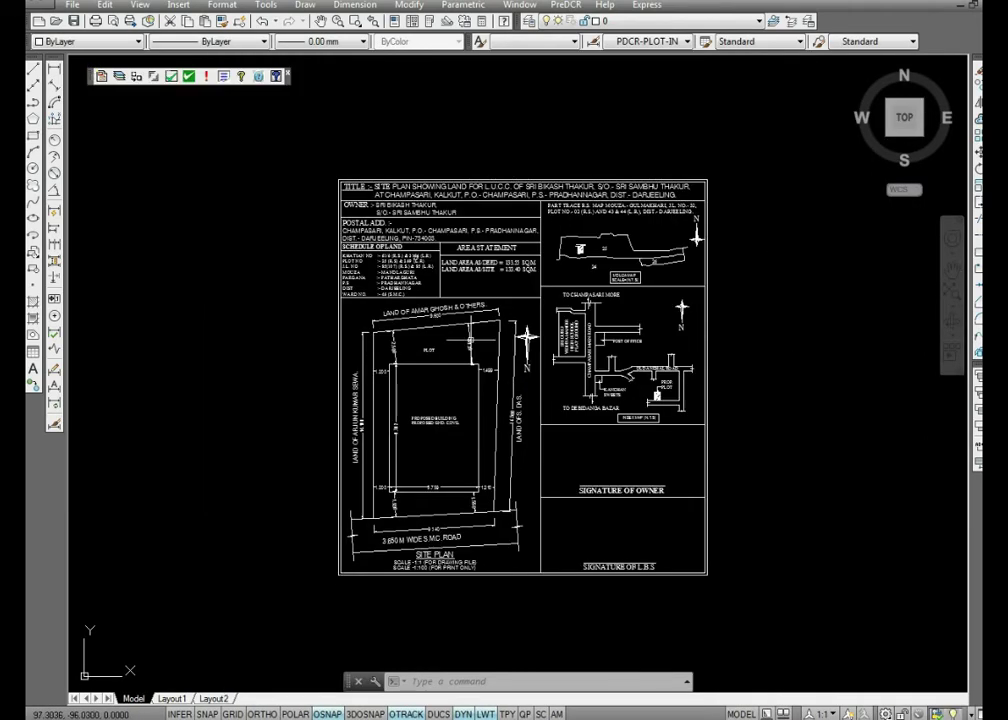
# Step: Examine the full extent of the site plan sheet and the scale notes beneath the site plan
pyautogui.click(309, 170)
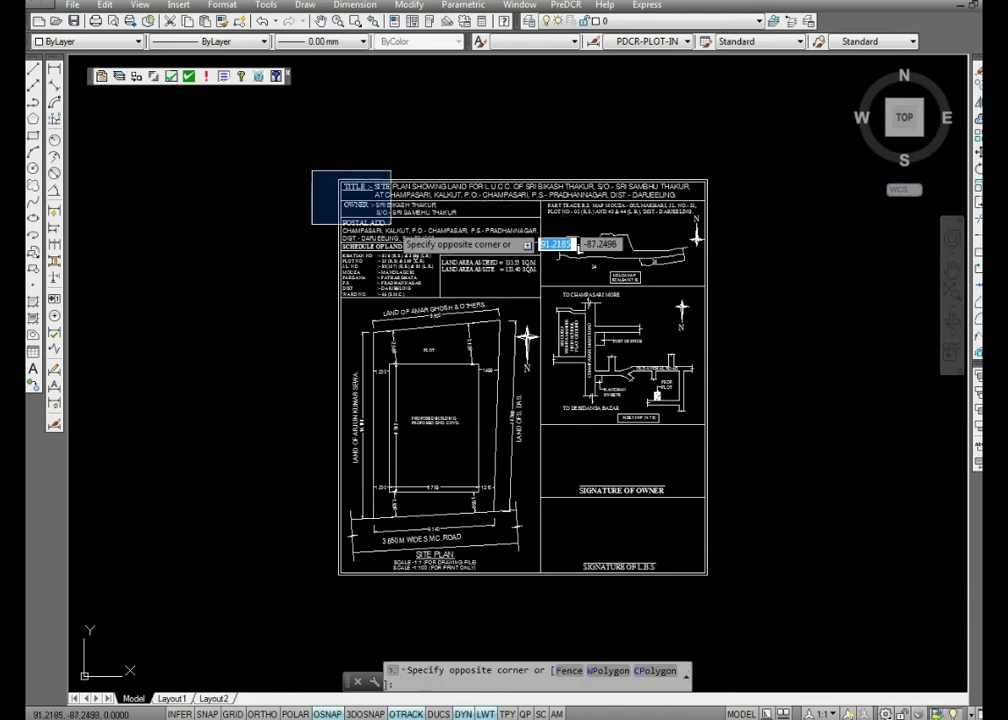
pyautogui.click(704, 456)
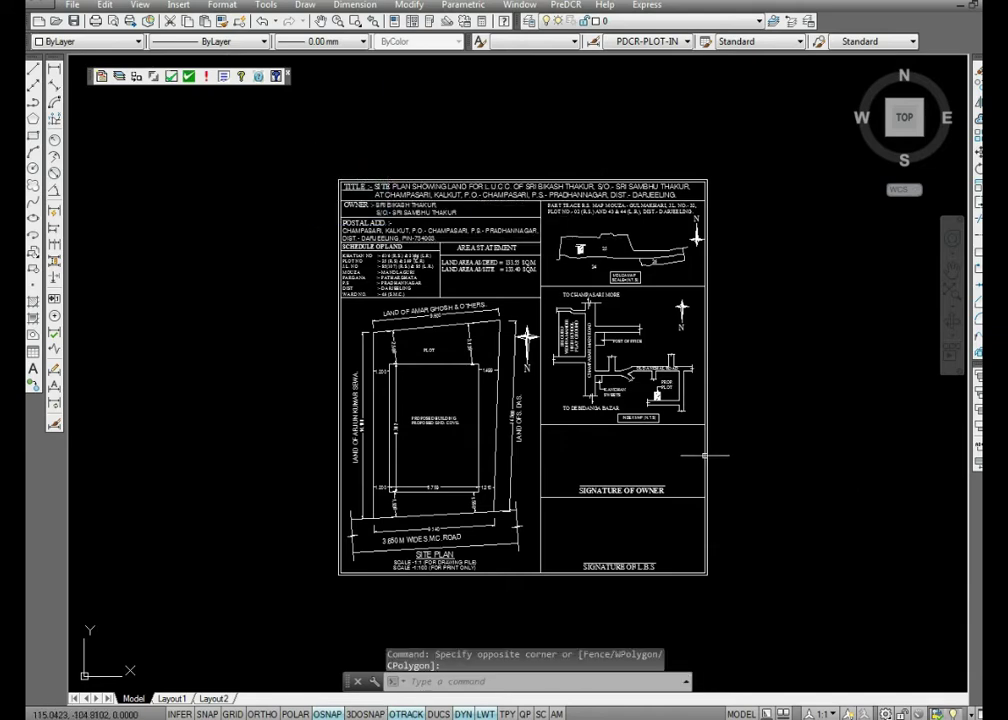
pyautogui.click(778, 542)
pyautogui.click(428, 578)
pyautogui.scroll(2, 428, 578)
pyautogui.scroll(4, 428, 578)
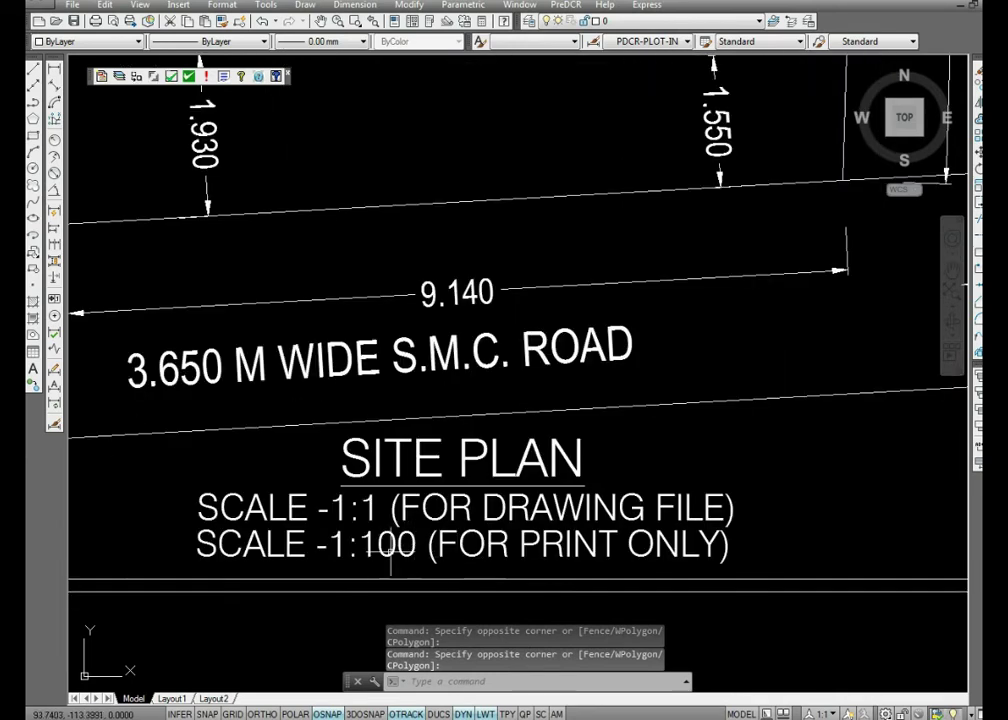
pyautogui.scroll(-2, 398, 510)
pyautogui.scroll(-5, 398, 510)
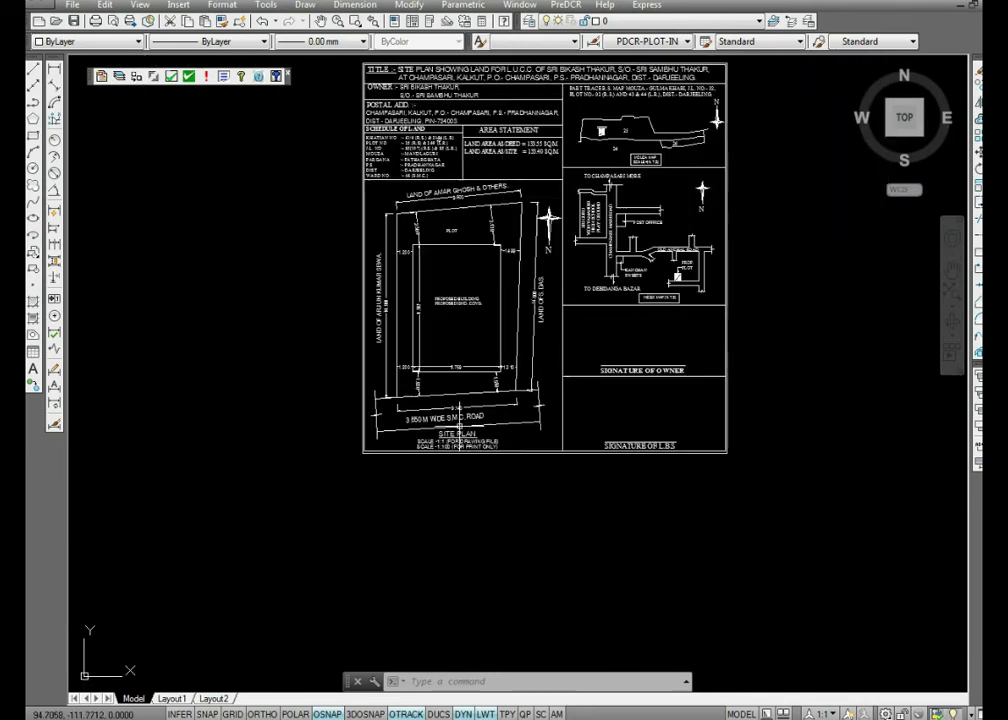
pyautogui.moveTo(483, 340); pyautogui.dragTo(483, 427, button='middle')
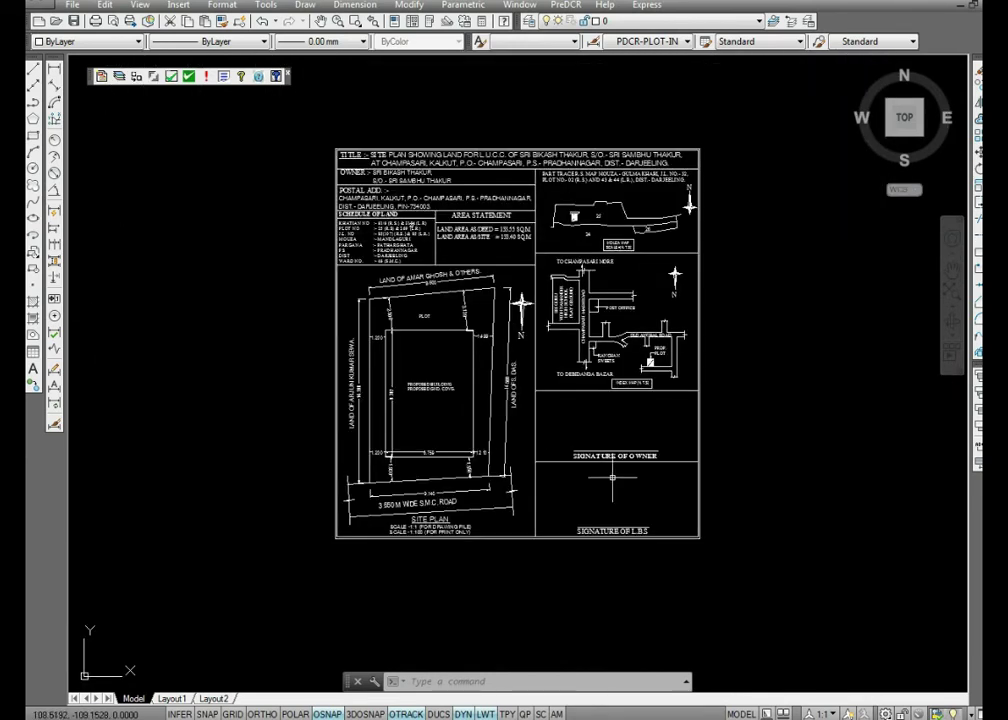
pyautogui.click(741, 563)
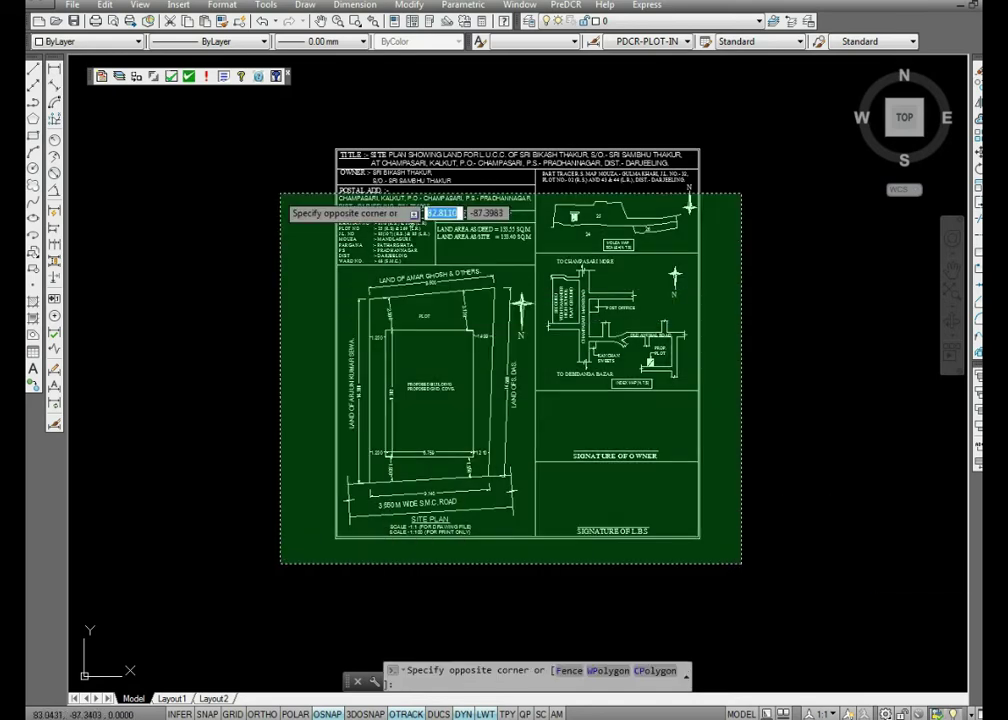
pyautogui.click(279, 127)
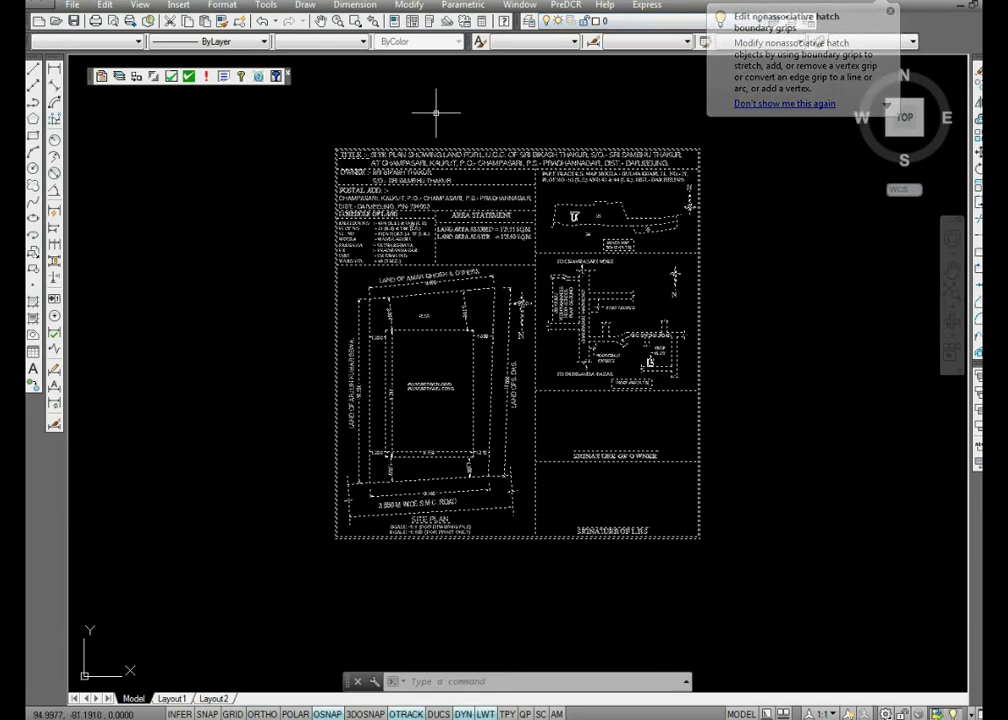
pyautogui.press('Escape')
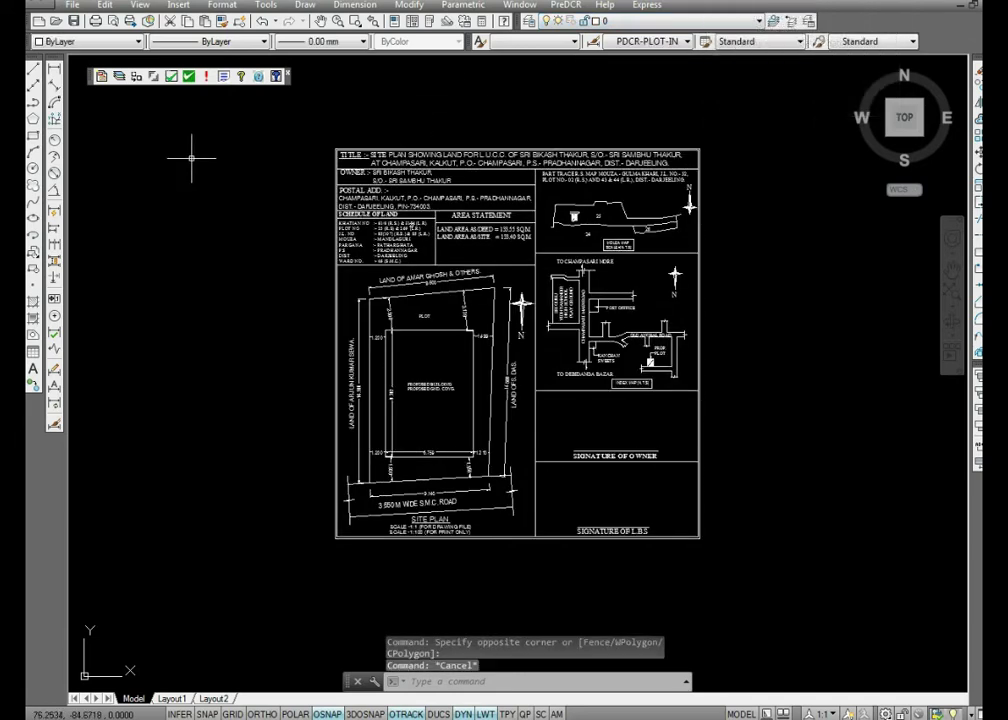
# Step: Open the PreDCR project information, choose Siliguri Jalpaiguri Development Authority as the authority, and set the project type to LUCC
pyautogui.click(102, 79)
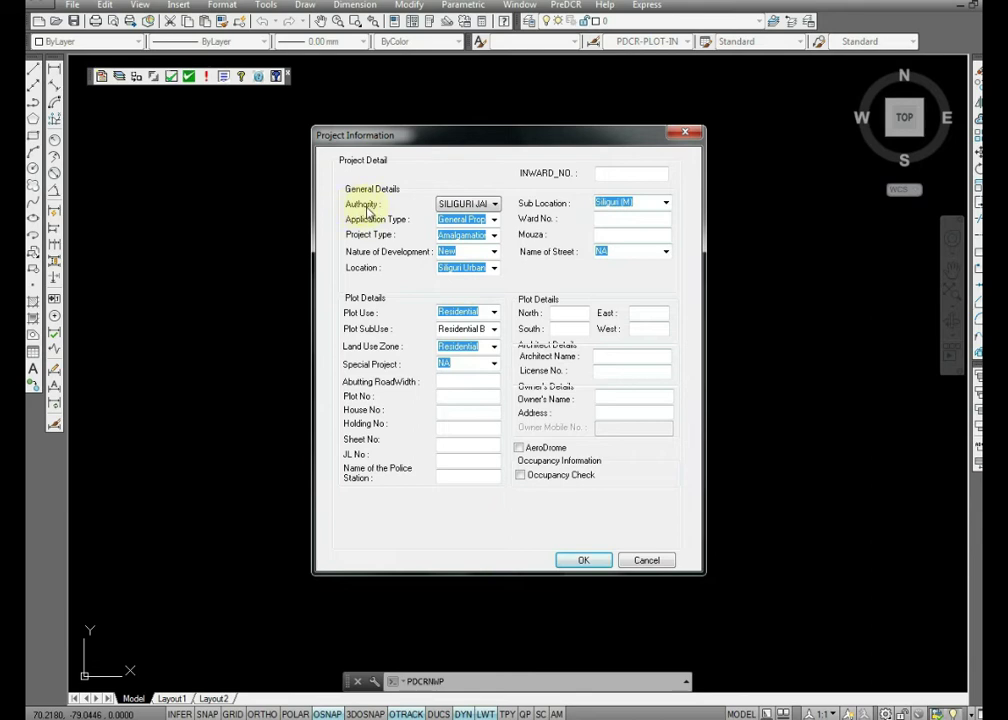
pyautogui.click(494, 206)
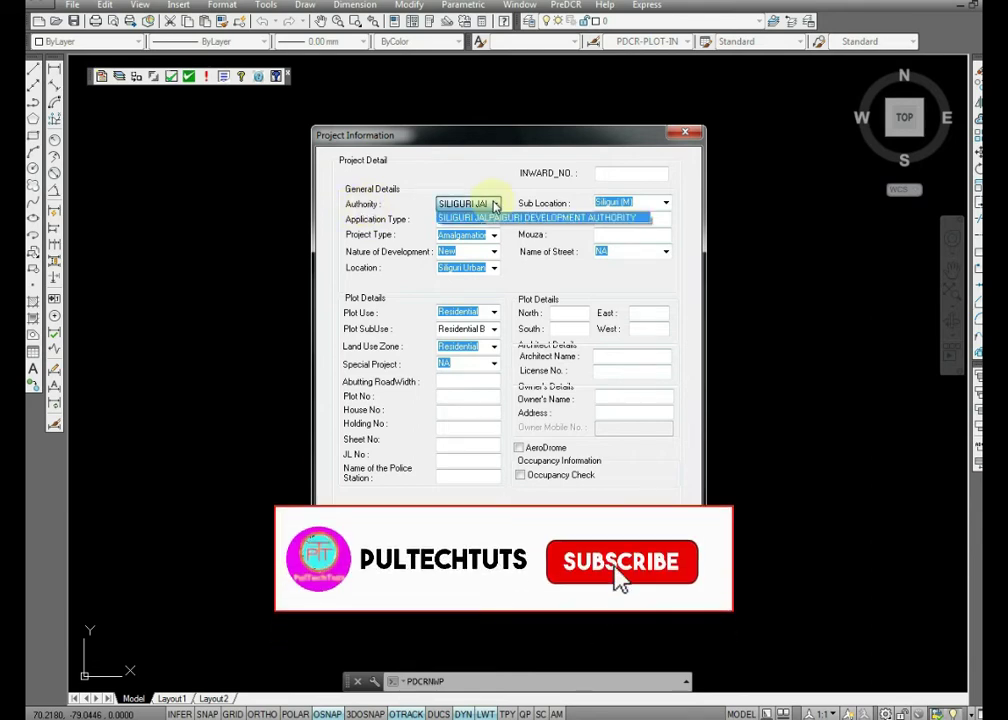
pyautogui.click(494, 217)
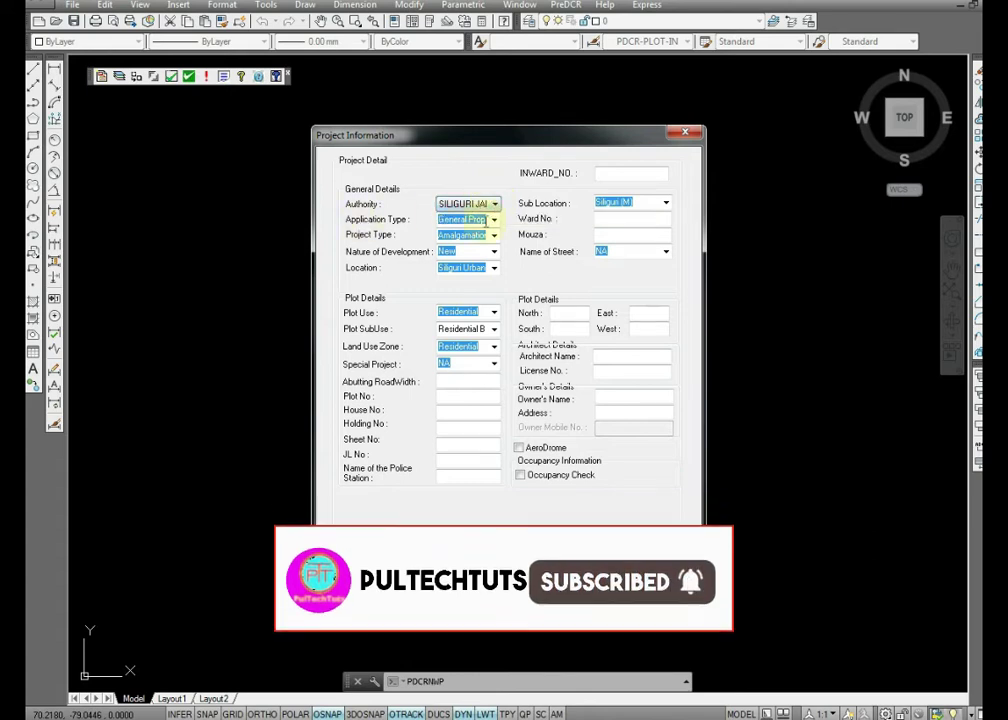
pyautogui.click(494, 220)
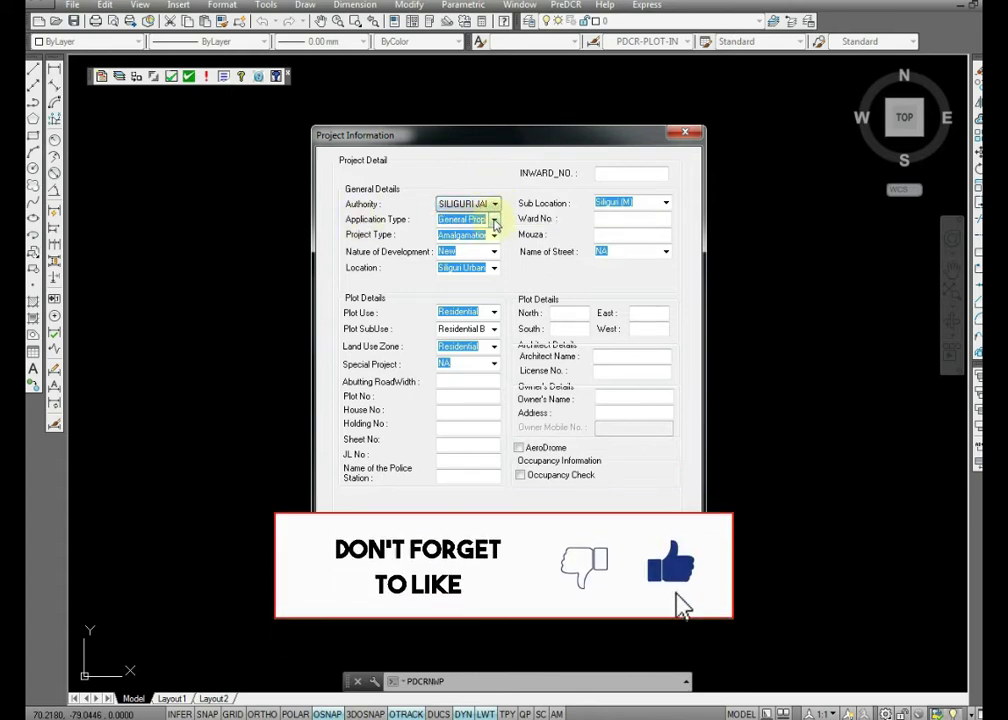
pyautogui.click(491, 234)
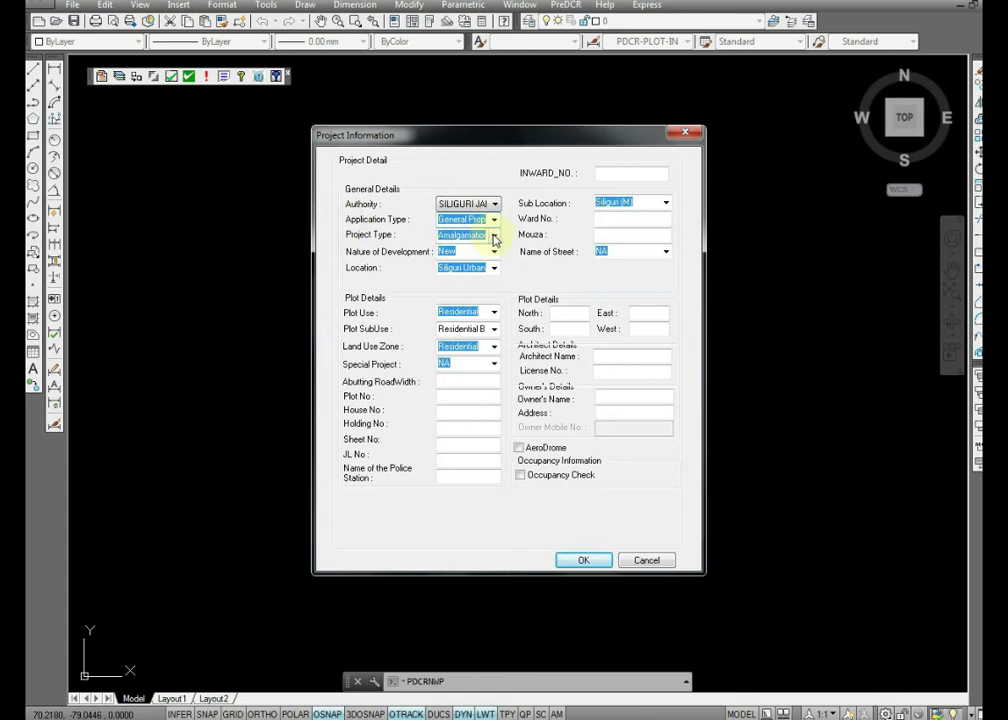
pyautogui.click(494, 235)
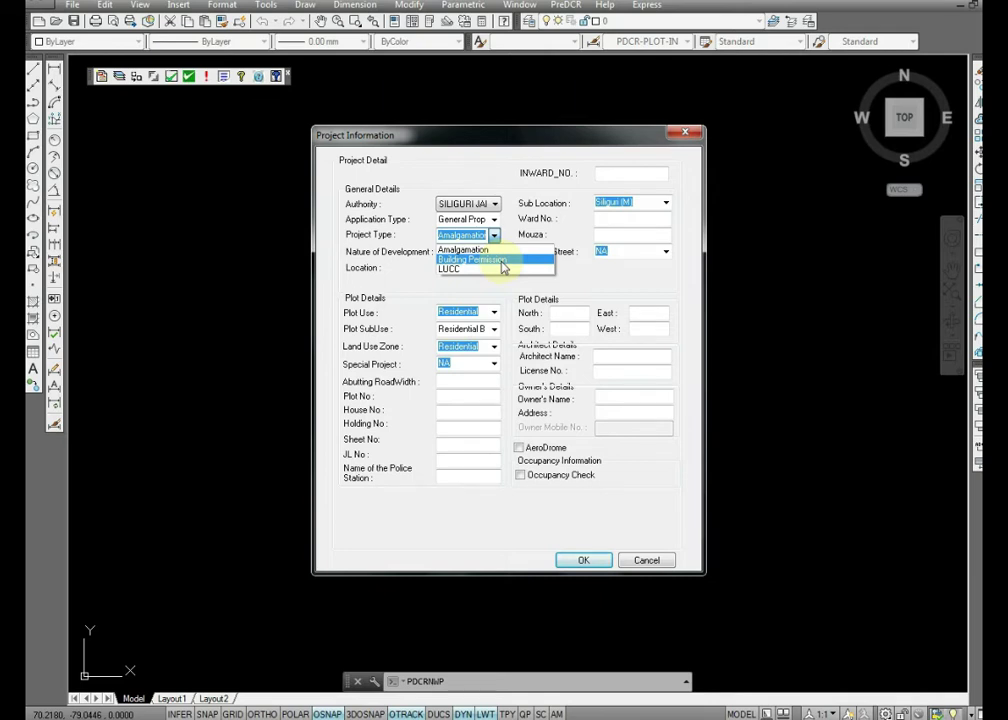
pyautogui.click(460, 270)
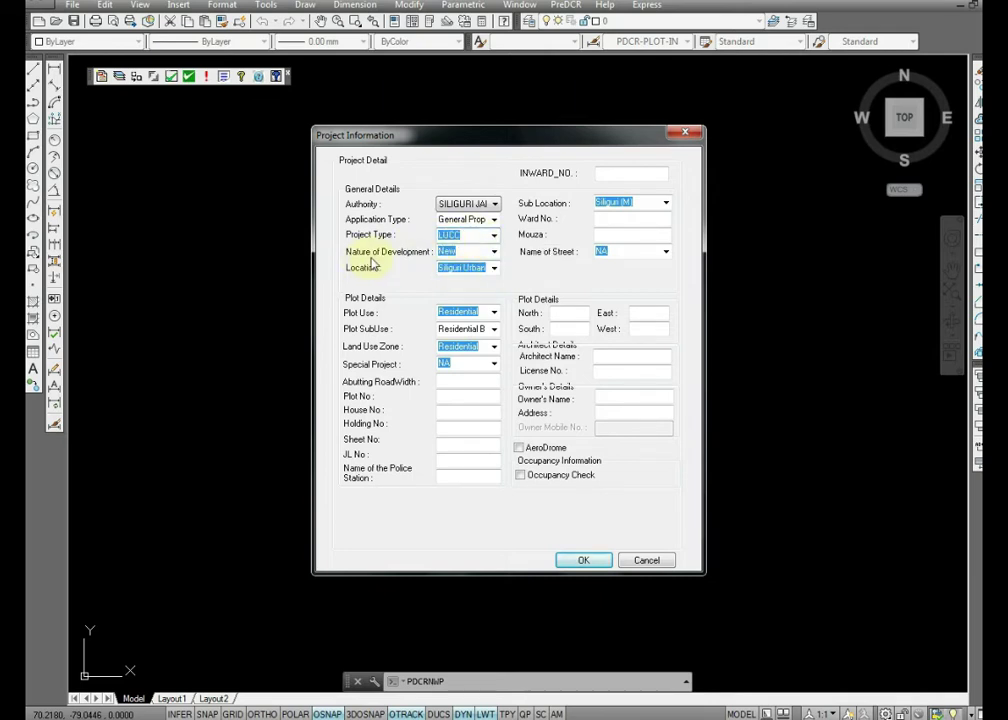
# Step: Set the nature of development to New and the location to Siliguri Urban Area
pyautogui.click(494, 252)
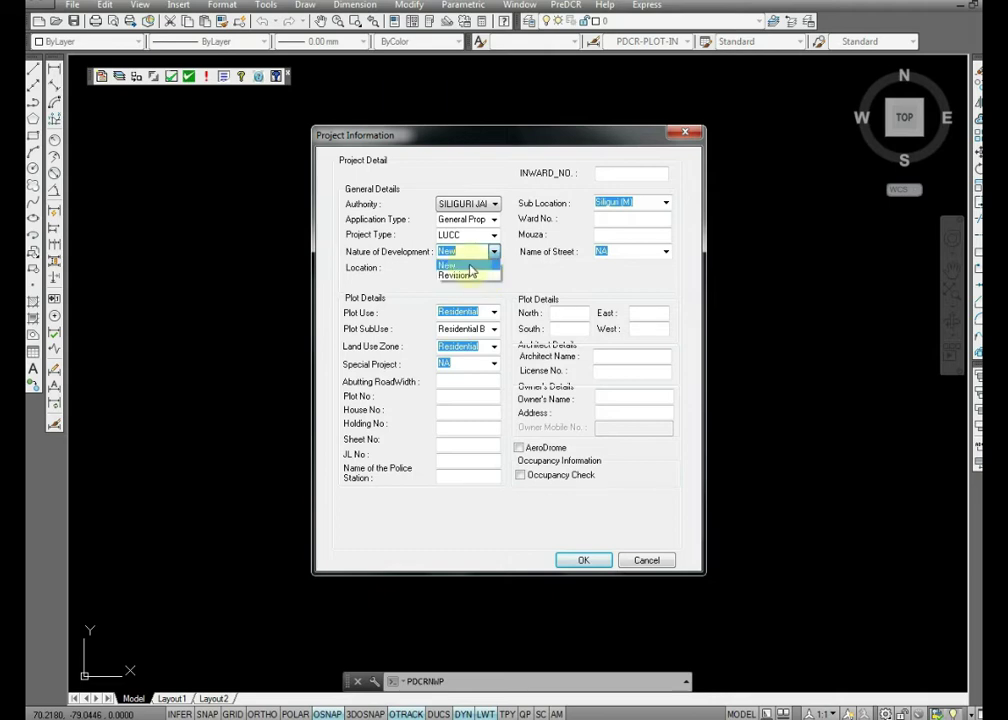
pyautogui.click(470, 265)
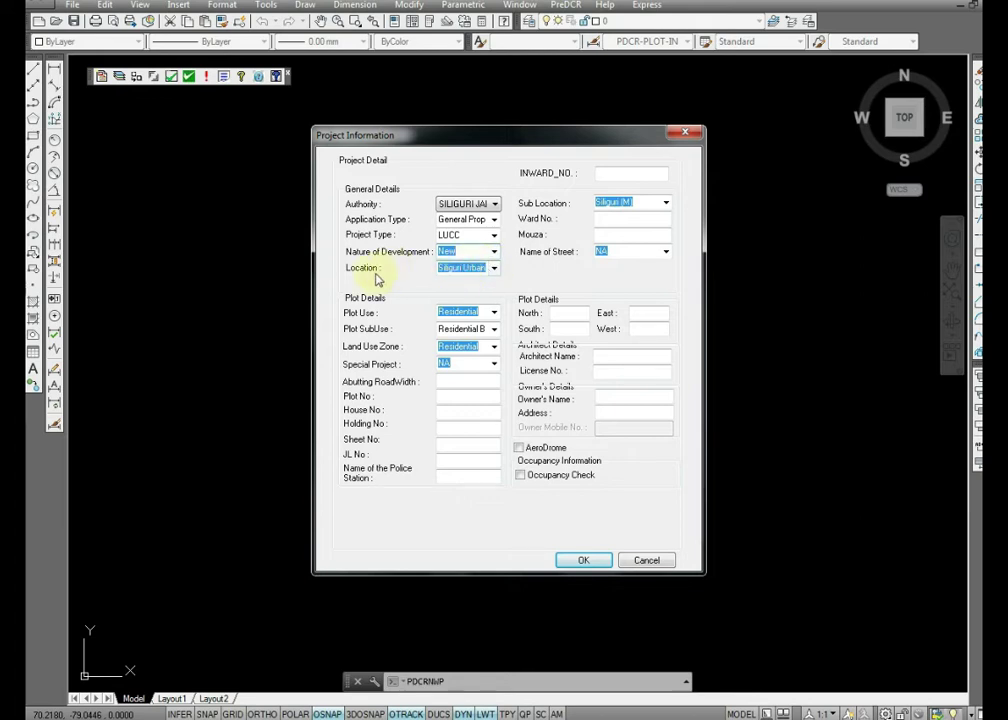
pyautogui.click(494, 270)
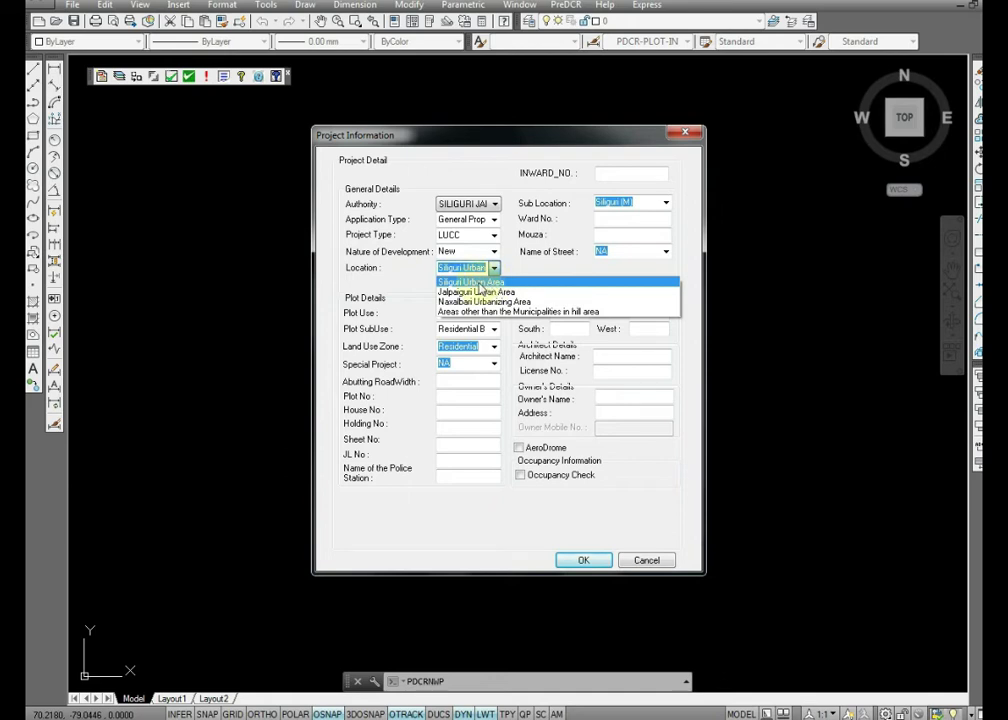
pyautogui.click(485, 282)
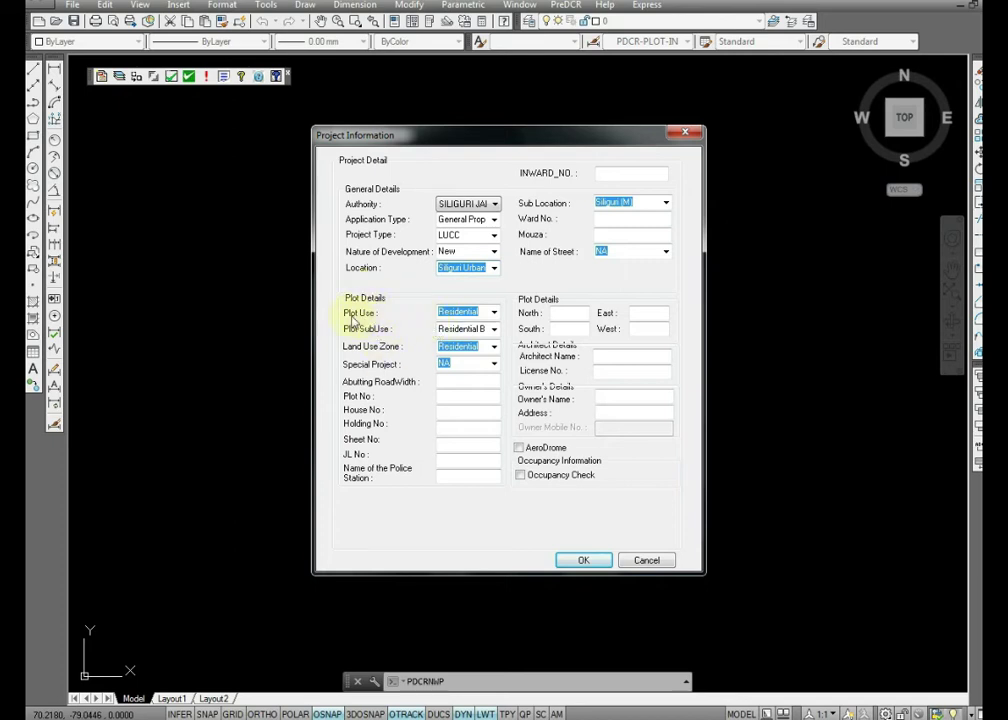
# Step: Set the plot use to Residential and the plot sub-use to Residential Bldg
pyautogui.click(494, 313)
pyautogui.click(494, 316)
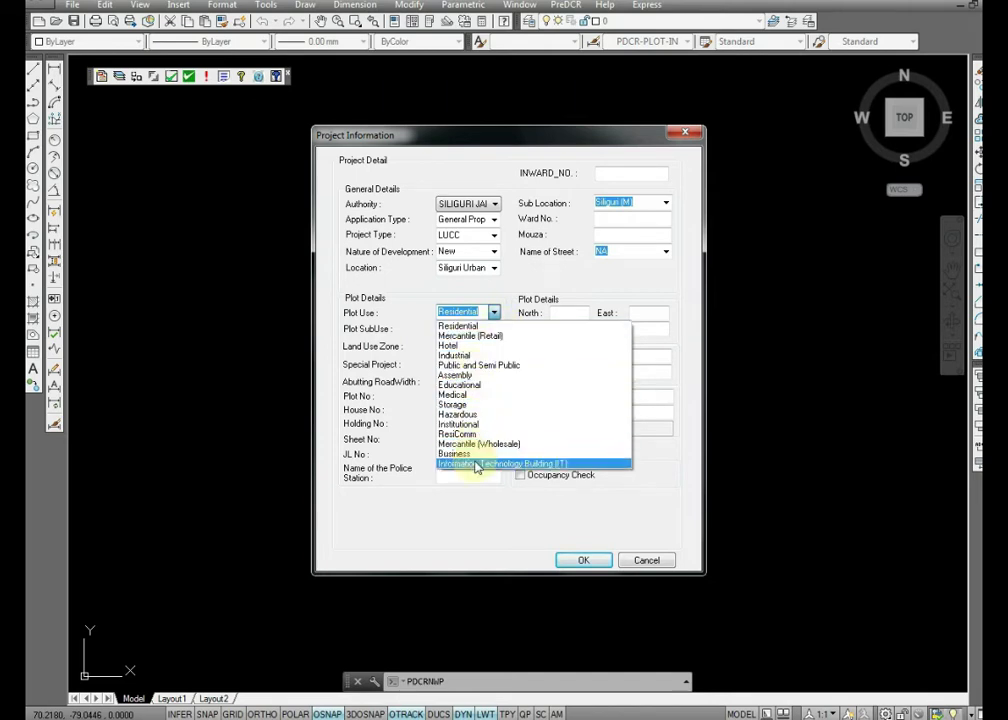
pyautogui.click(463, 327)
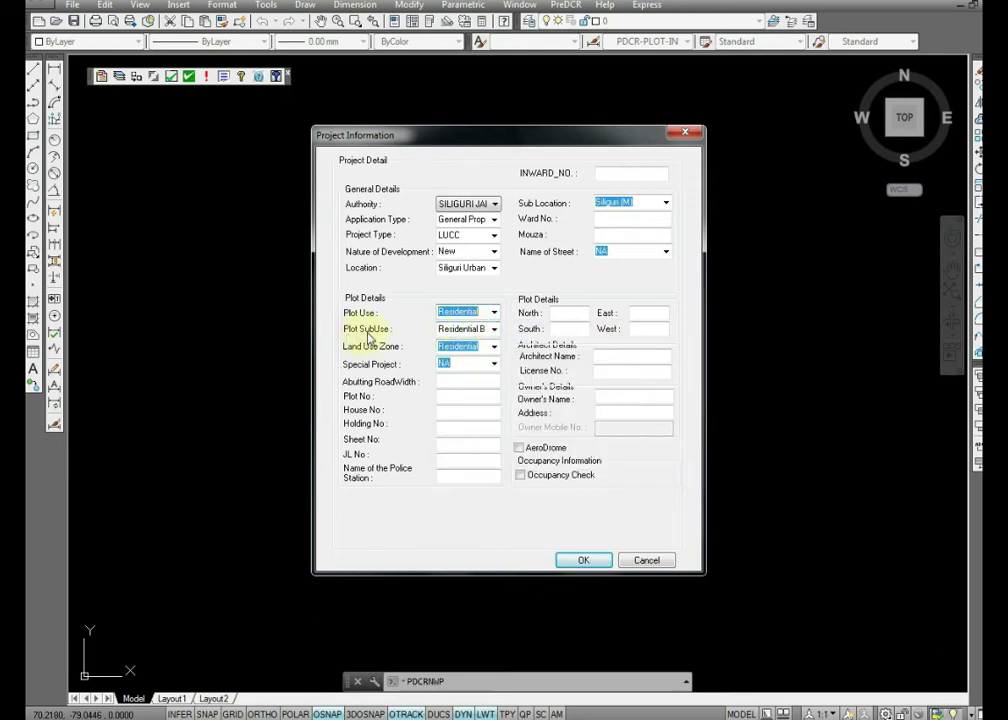
pyautogui.click(494, 334)
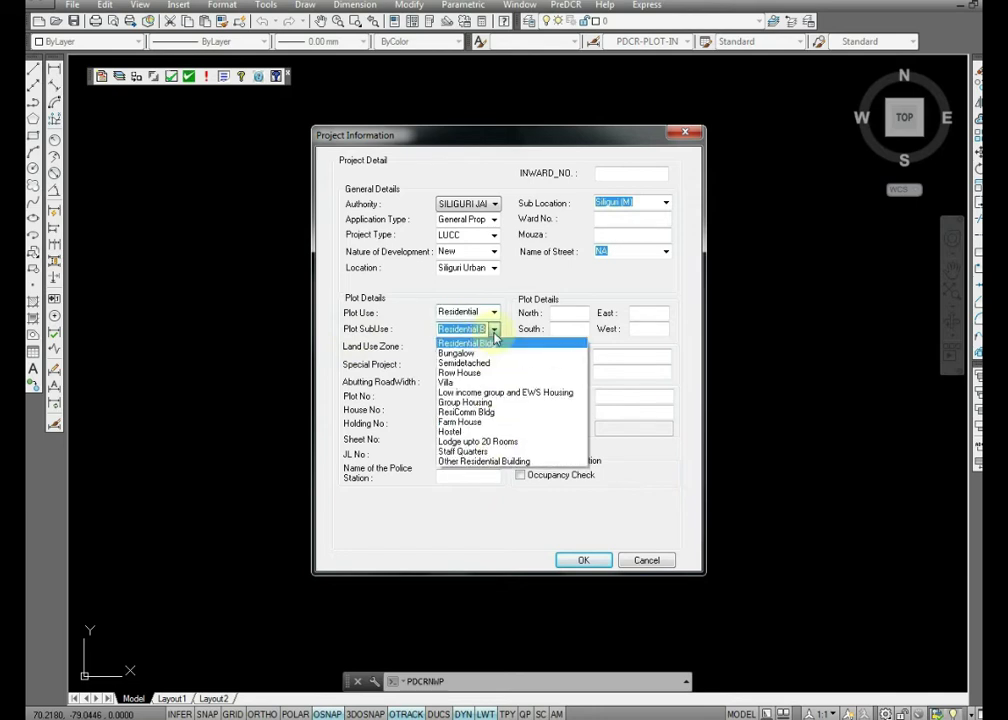
pyautogui.click(484, 343)
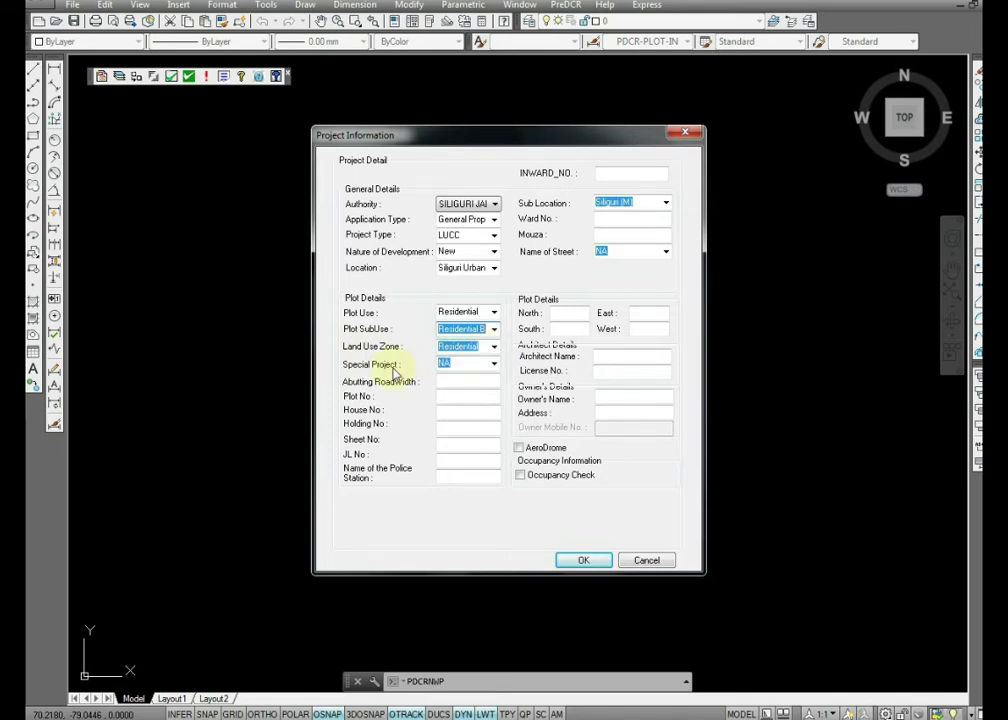
# Step: Fill in the plot details: special project NA, abutting road width 3.650, plot number R.S.-25, L.R. - 269
pyautogui.click(494, 365)
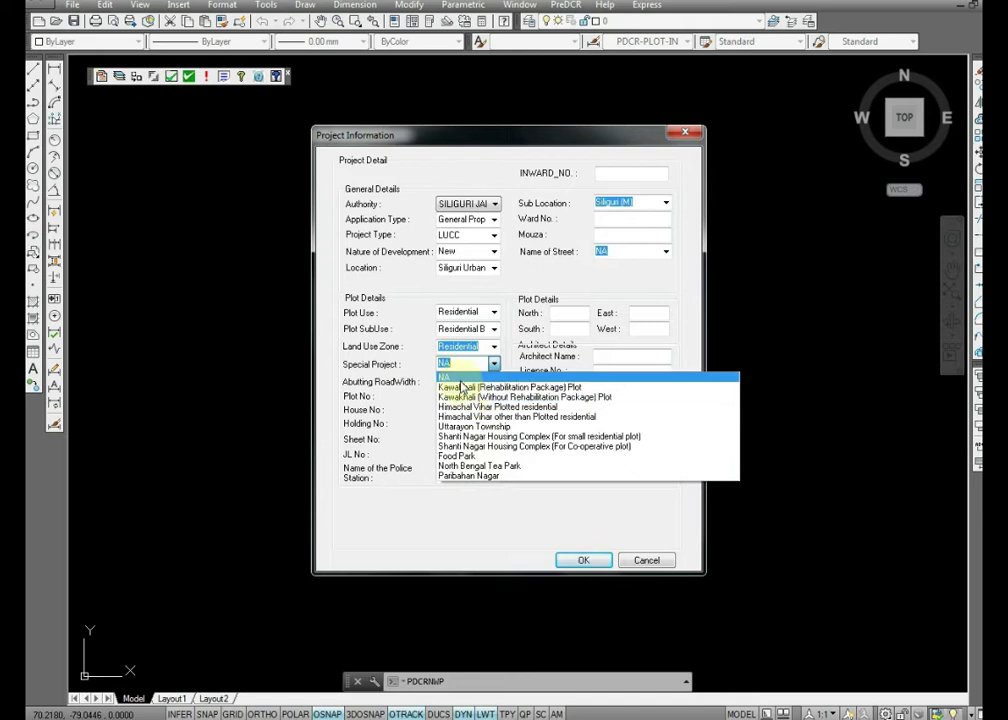
pyautogui.click(461, 380)
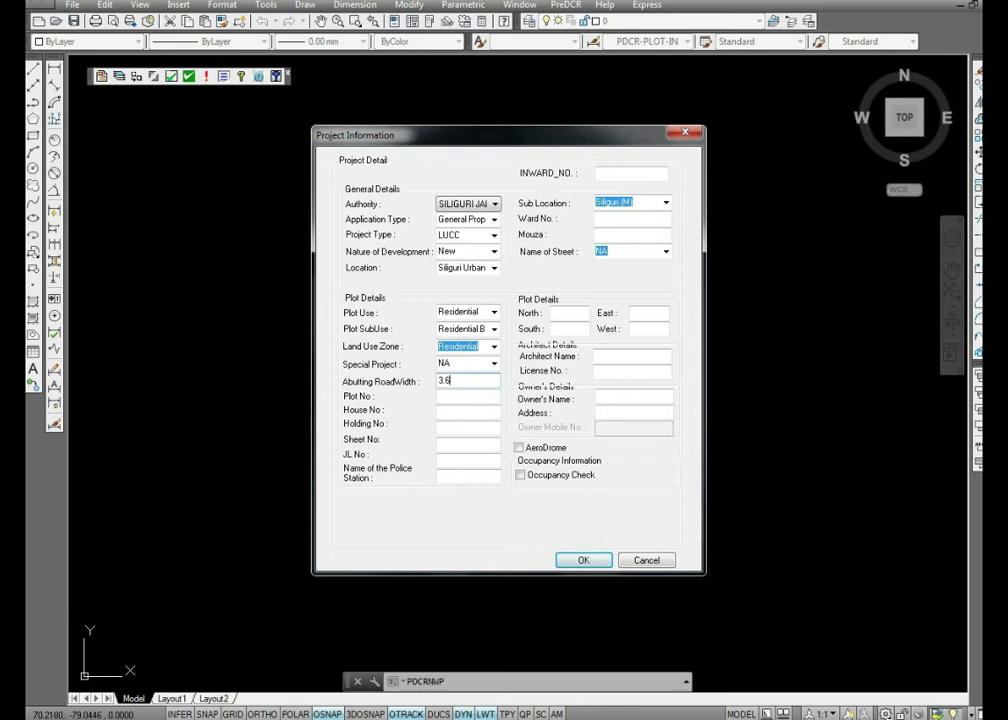
pyautogui.click(448, 398)
pyautogui.write('R.S.-25, L.R. - 269')
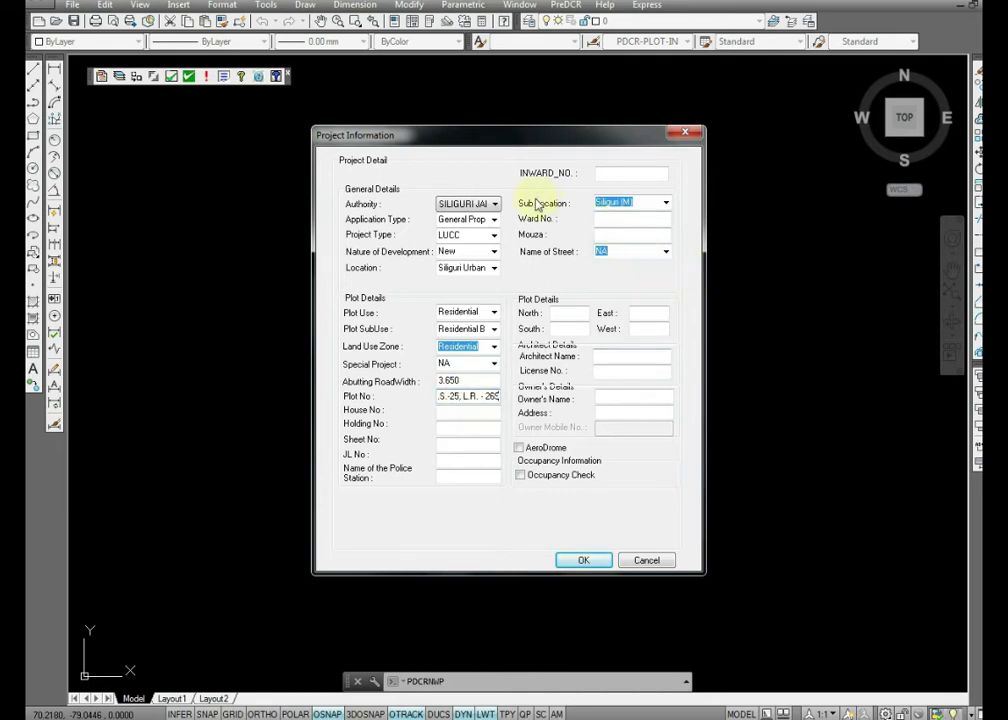
# Step: Set the sub-location to Siliguri (M) and accept the project information
pyautogui.click(666, 204)
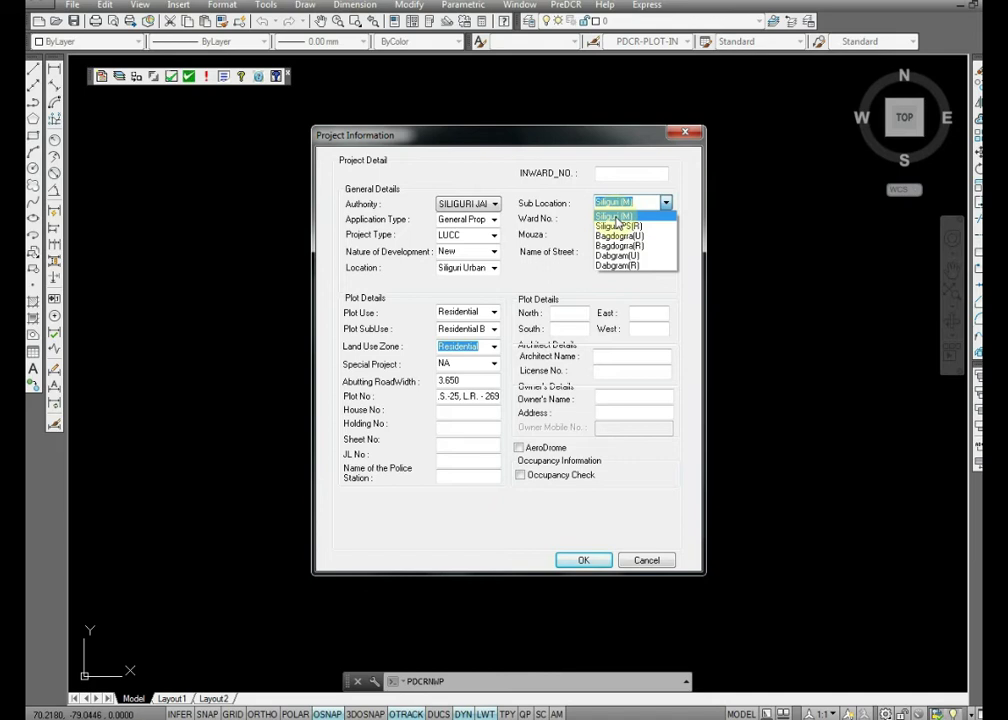
pyautogui.click(616, 216)
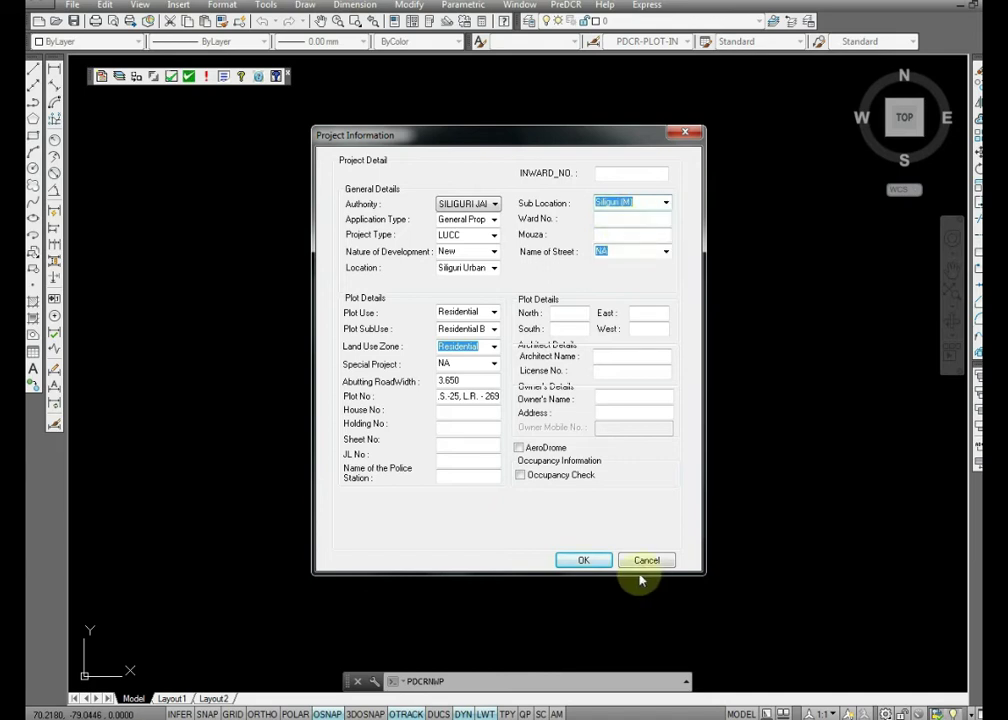
pyautogui.click(583, 562)
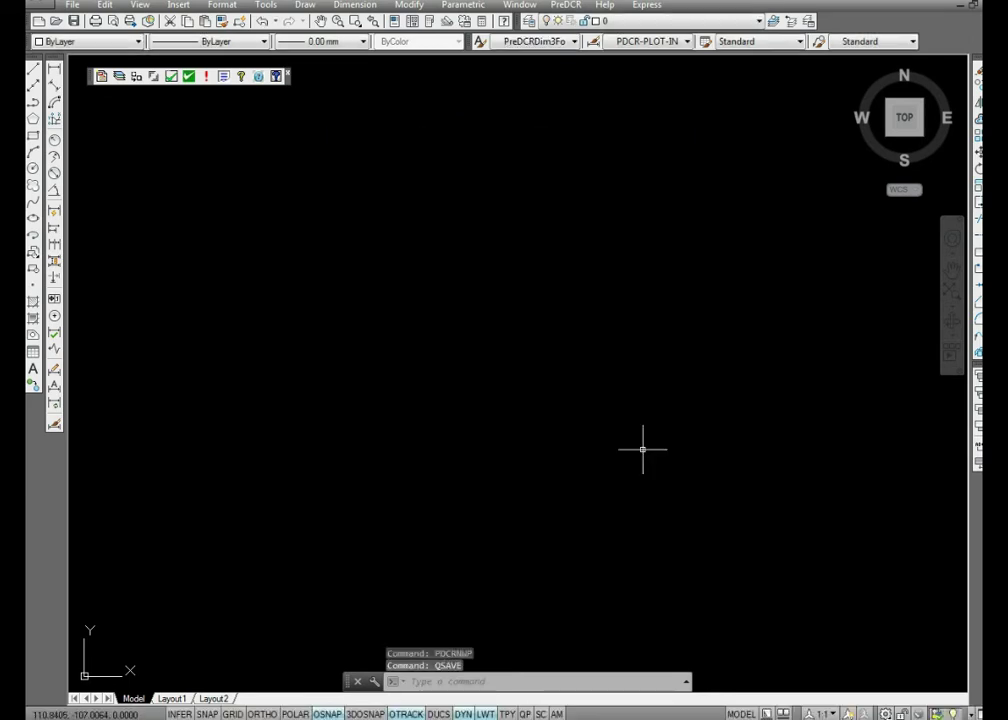
# Step: Turn on all layers with LAYON and make _Plot the current layer
pyautogui.write('LAYON')
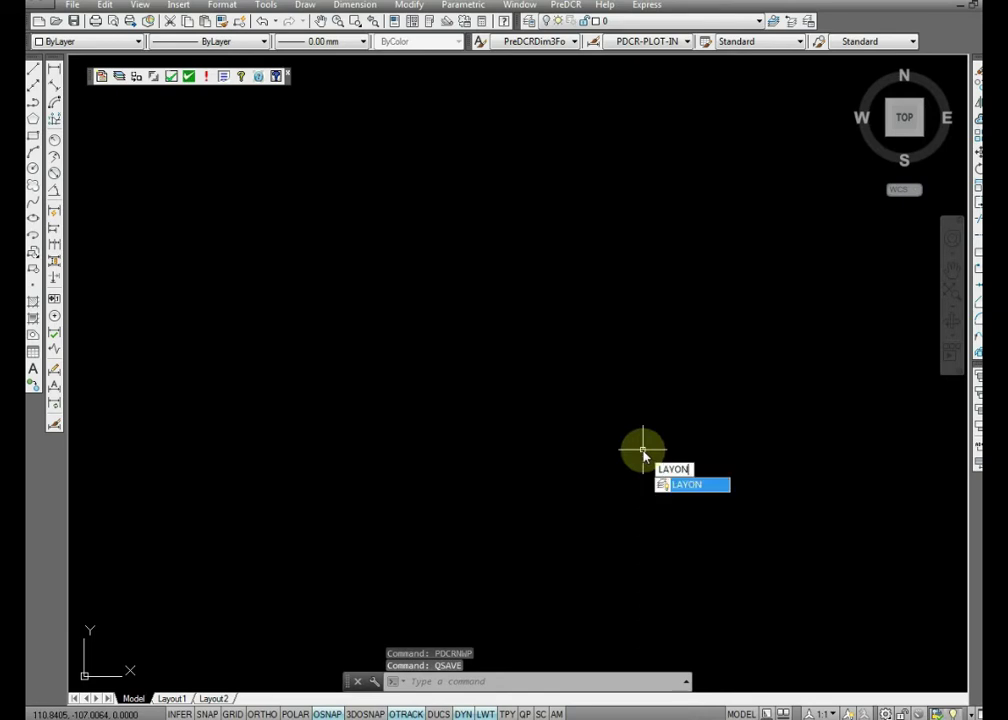
pyautogui.press('Return')
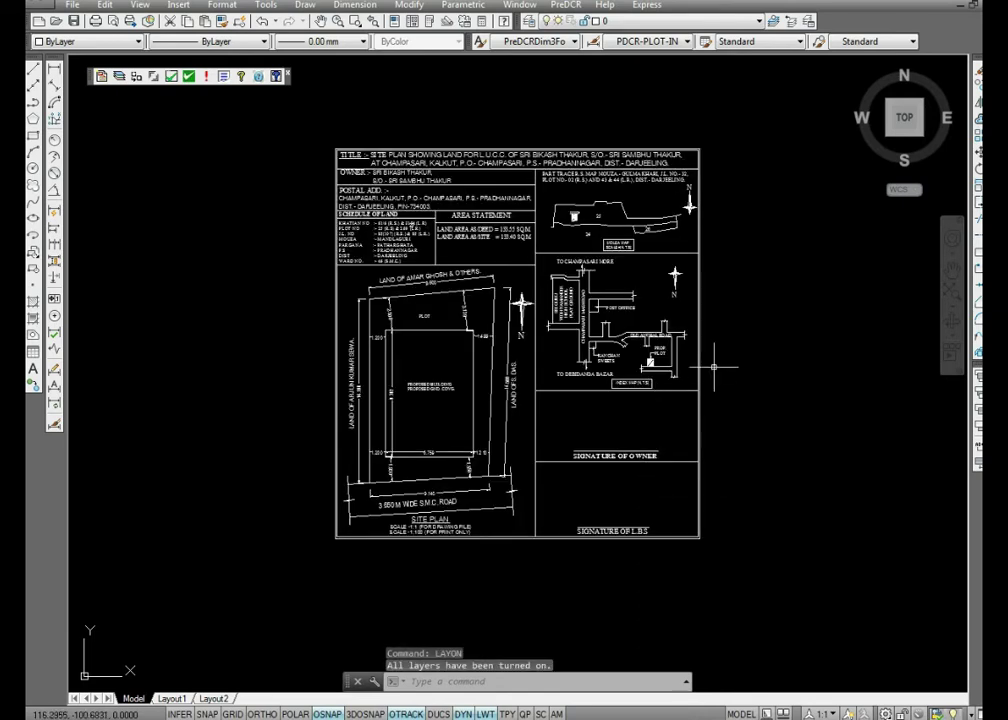
pyautogui.click(590, 20)
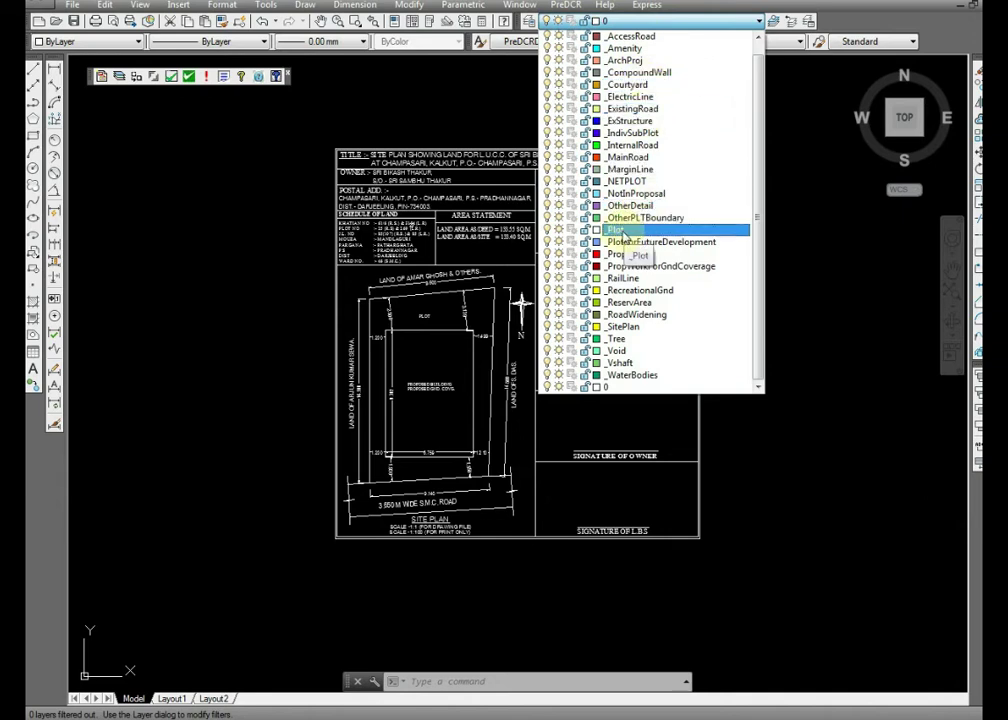
pyautogui.click(620, 231)
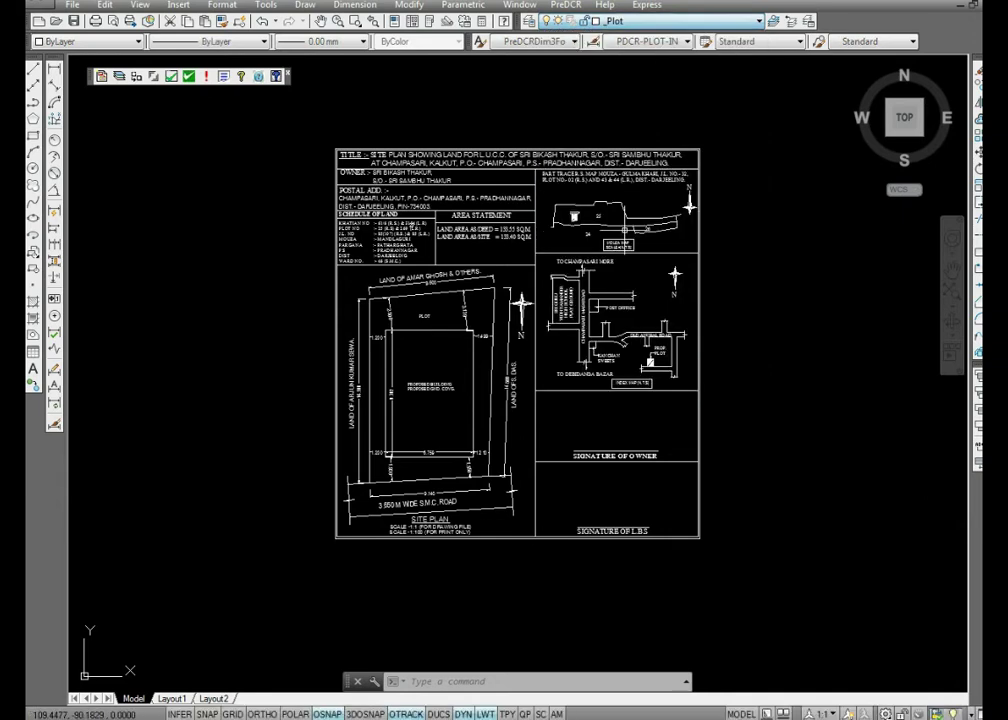
# Step: Trace the four-sided plot boundary with a closed polyline on the _Plot layer and check the PLOT label's layer
pyautogui.click(34, 103)
pyautogui.scroll(5, 367, 286)
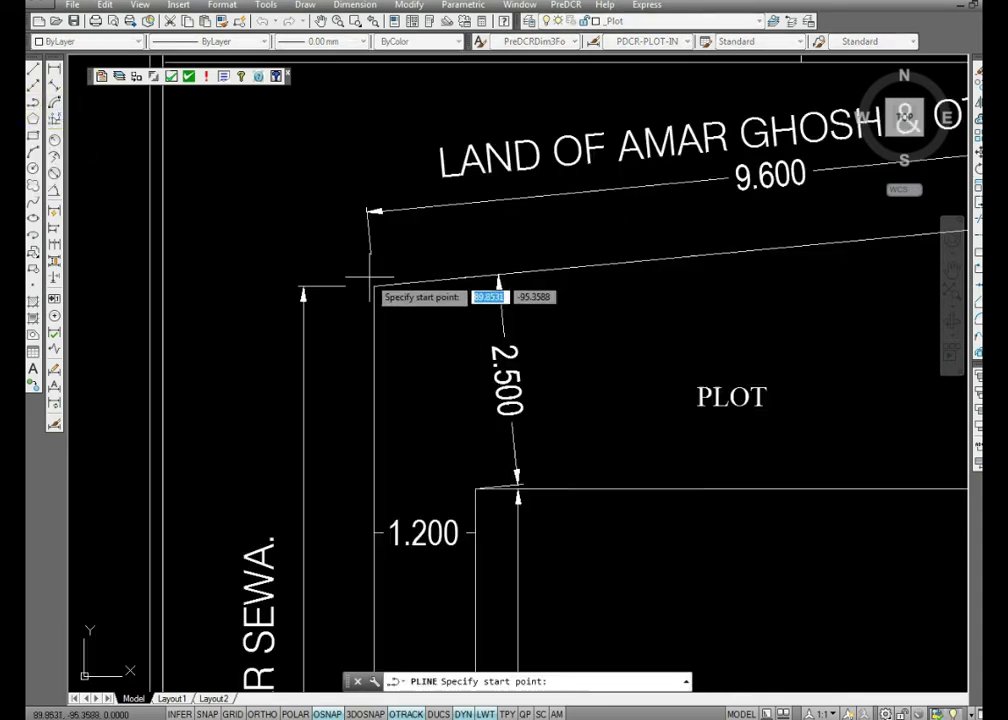
pyautogui.click(377, 298)
pyautogui.scroll(-6, 382, 292)
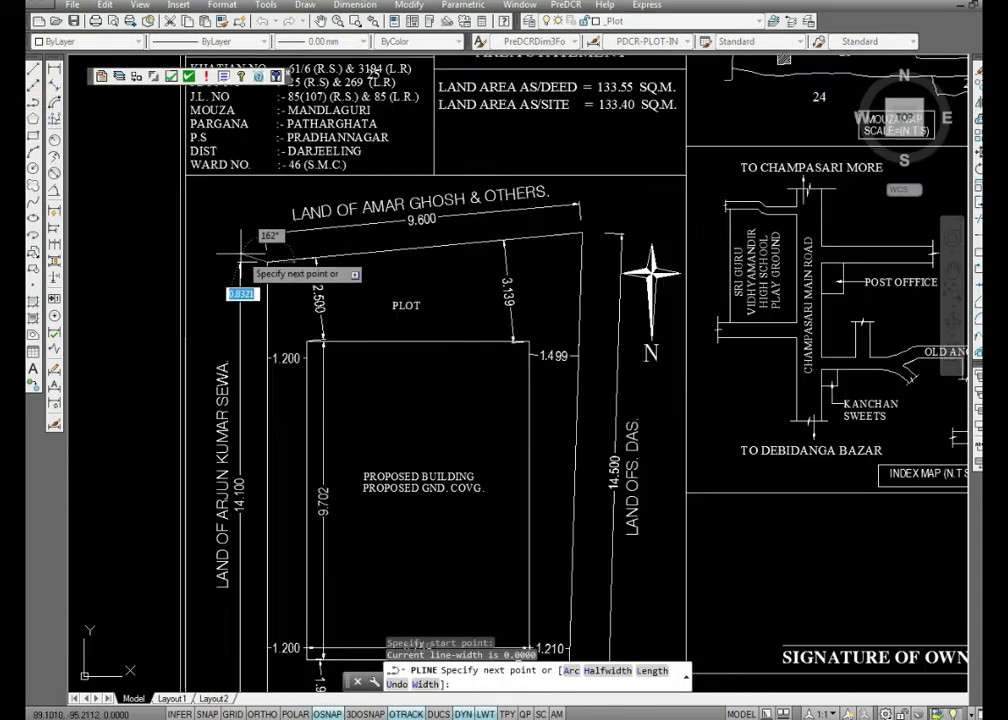
pyautogui.scroll(3, 460, 240)
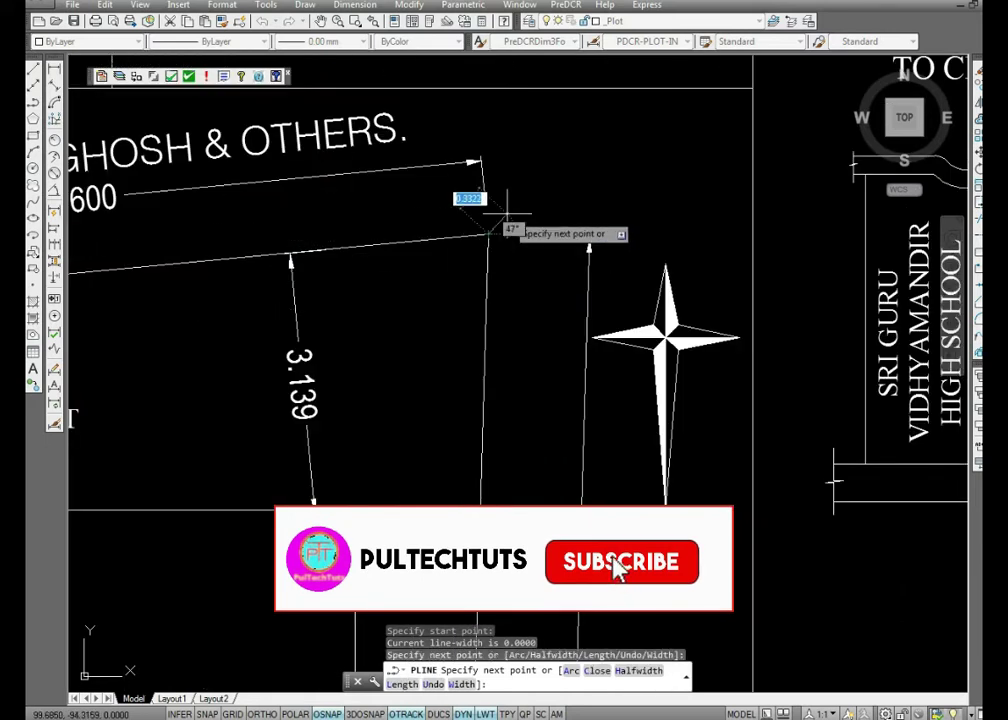
pyautogui.scroll(-6, 500, 240)
pyautogui.scroll(8, 516, 259)
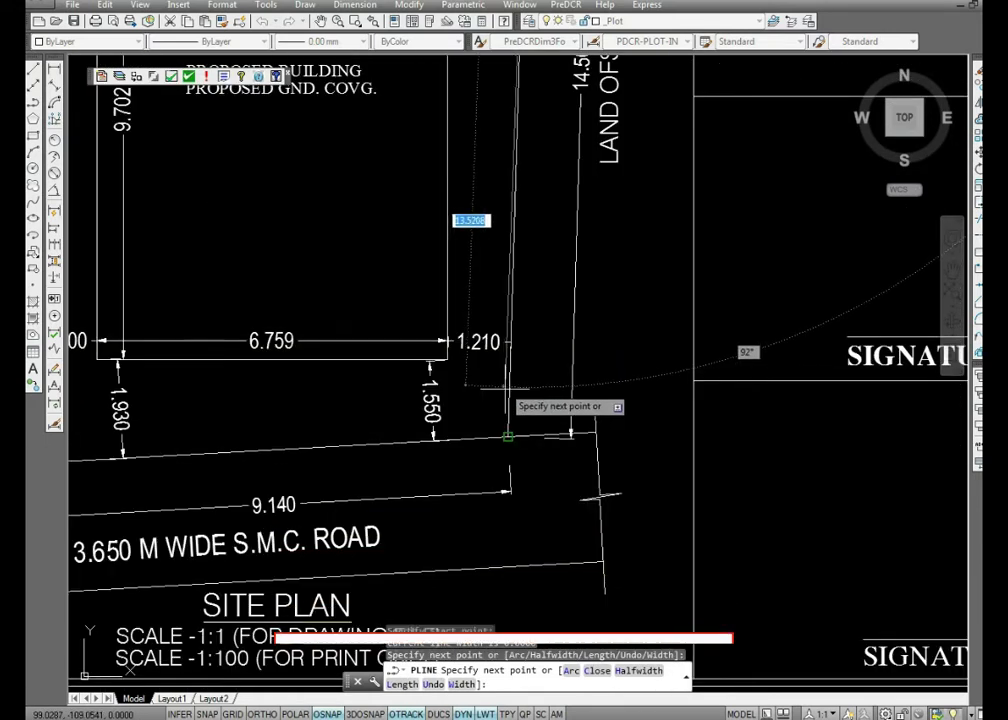
pyautogui.click(510, 412)
pyautogui.scroll(-5, 400, 411)
pyautogui.scroll(5, 390, 406)
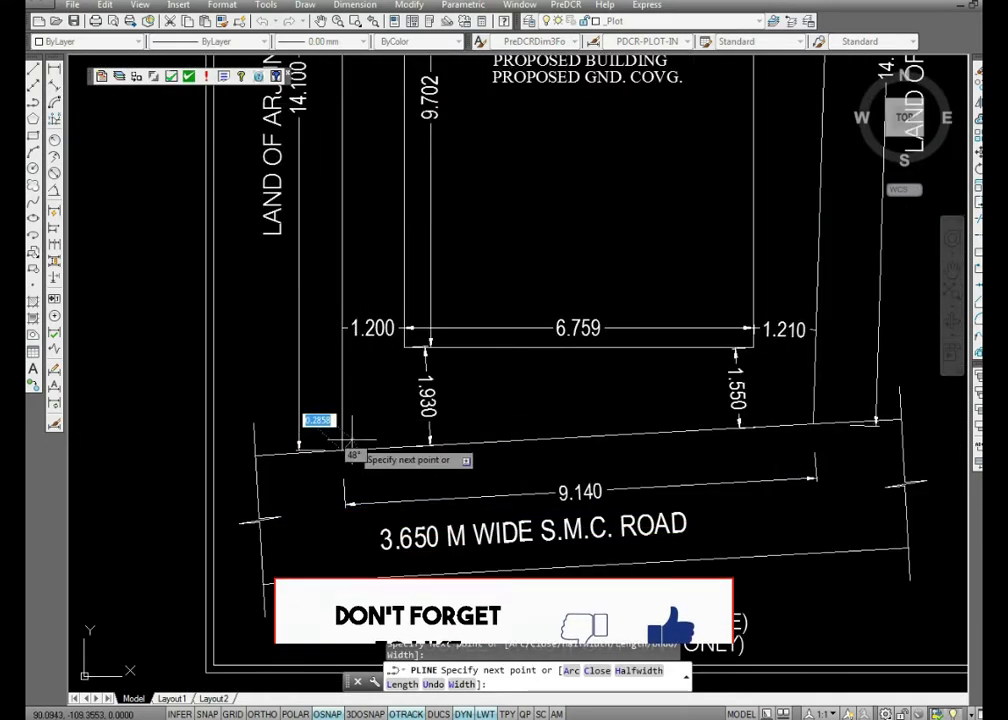
pyautogui.write('c')
pyautogui.press('Return')
pyautogui.scroll(-5, 280, 348)
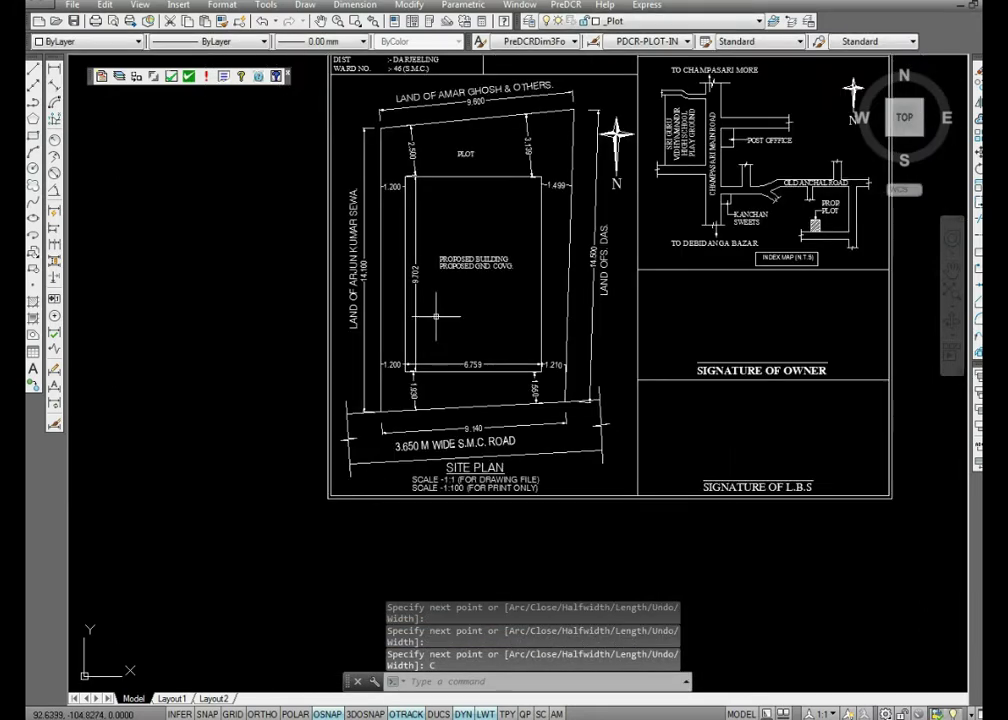
pyautogui.scroll(3, 470, 170)
pyautogui.press('Escape')
pyautogui.click(468, 177)
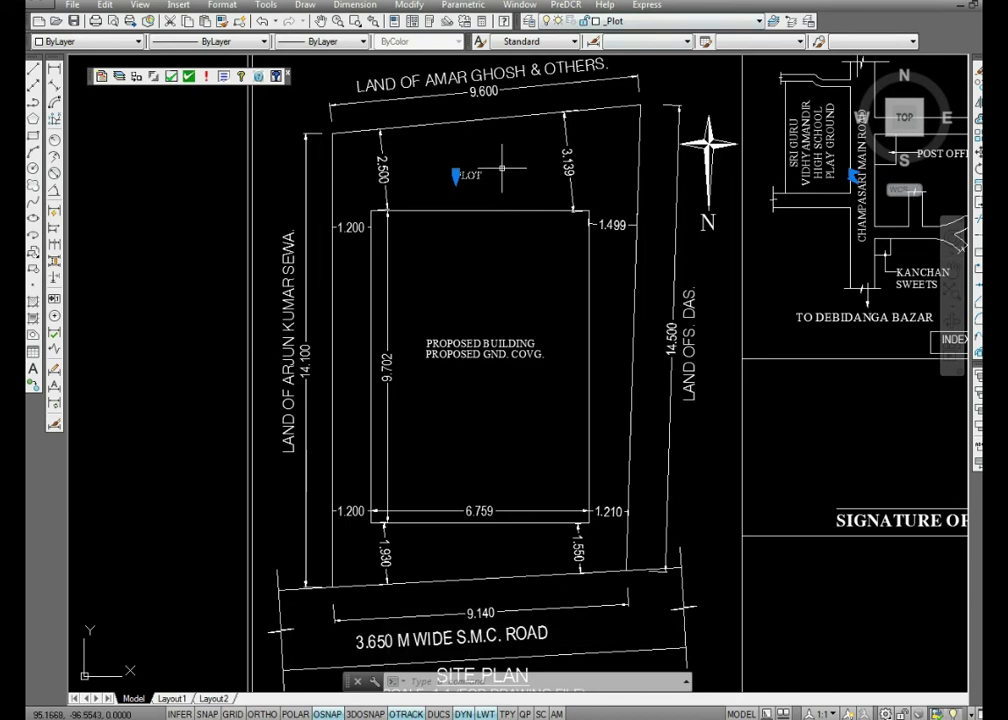
pyautogui.press('Escape')
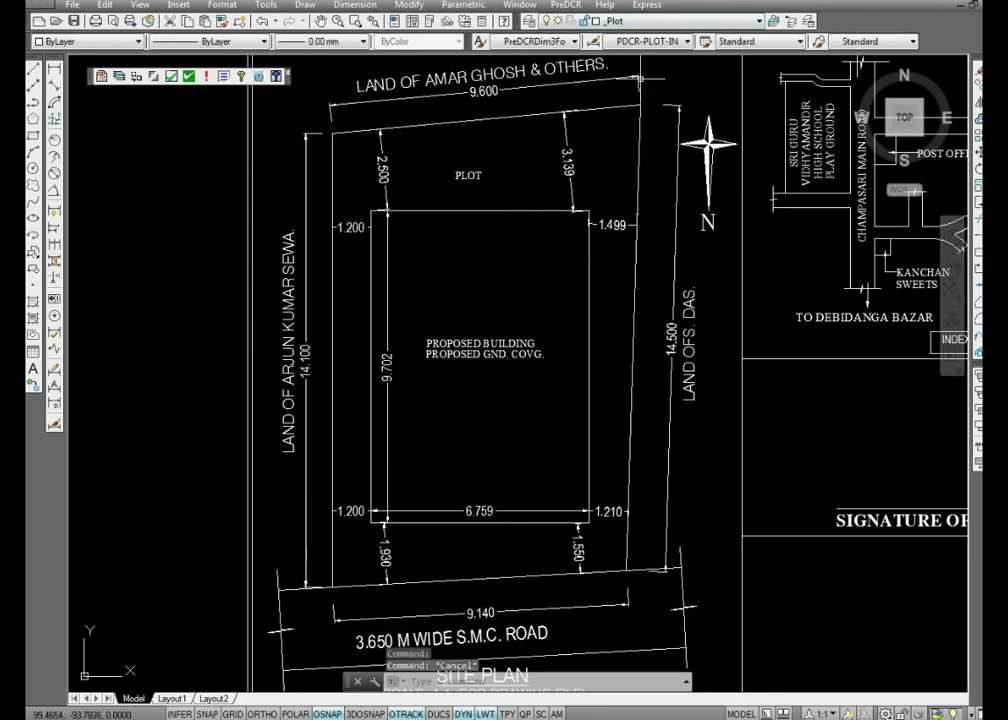
# Step: Draw a rectangle on the _PropWork layer over the proposed building outline, corner to corner
pyautogui.click(658, 21)
pyautogui.click(615, 230)
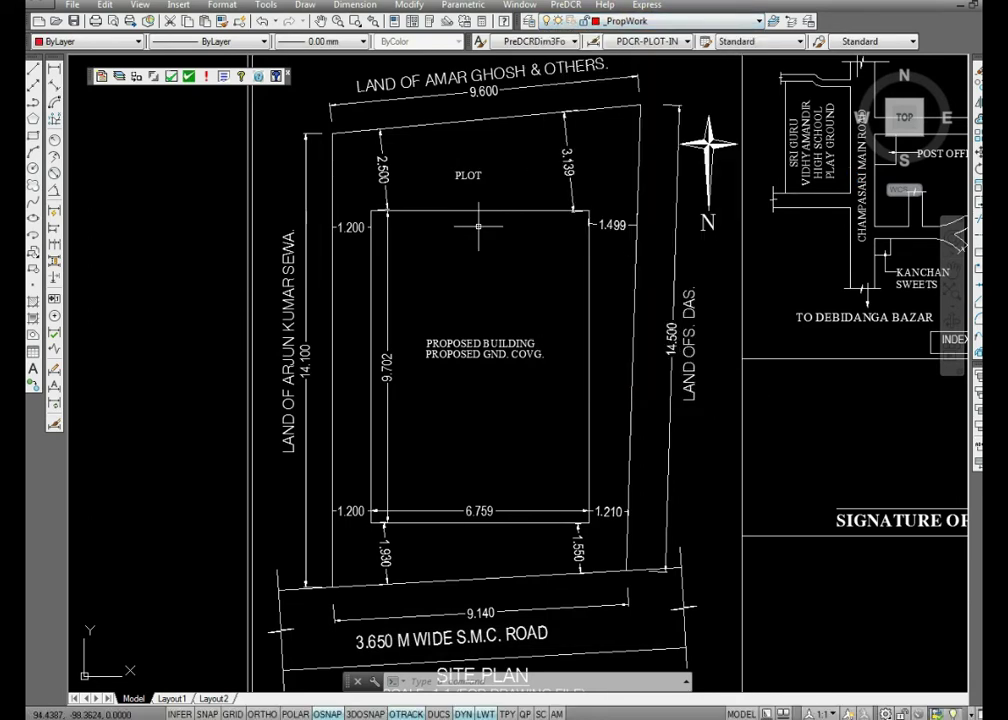
pyautogui.click(34, 138)
pyautogui.scroll(6, 330, 175)
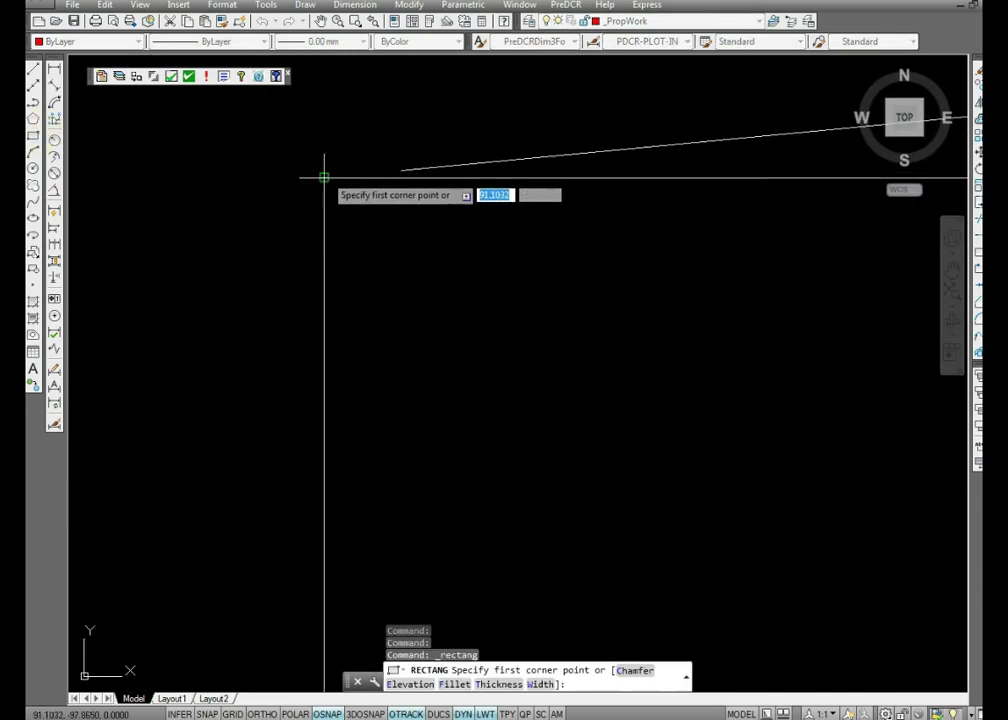
pyautogui.click(324, 177)
pyautogui.scroll(-7, 330, 180)
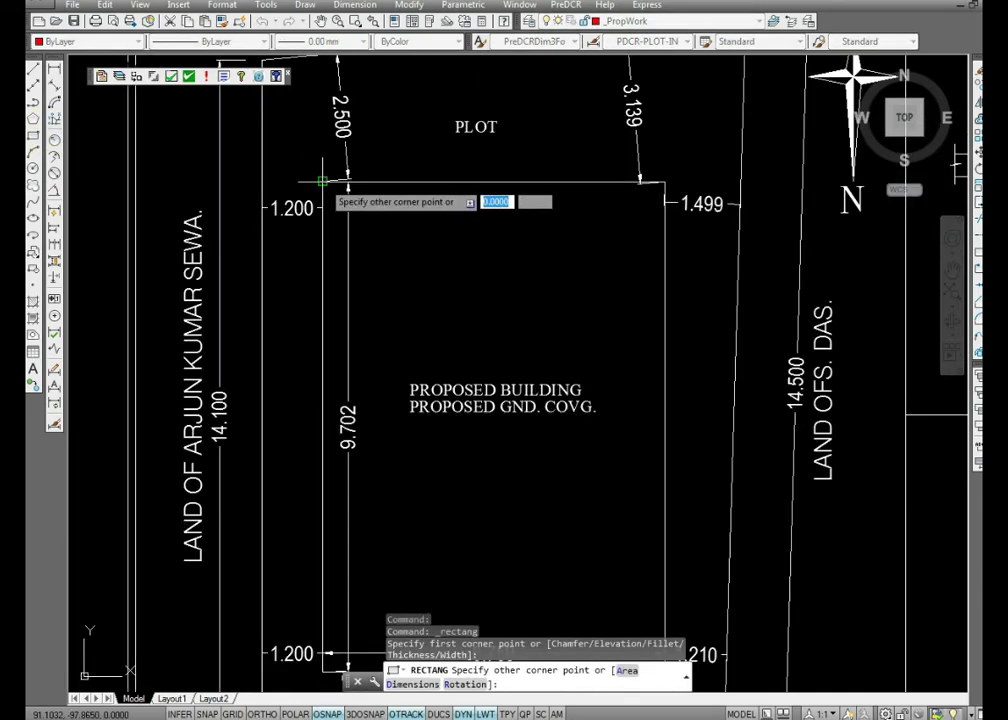
pyautogui.scroll(6, 498, 408)
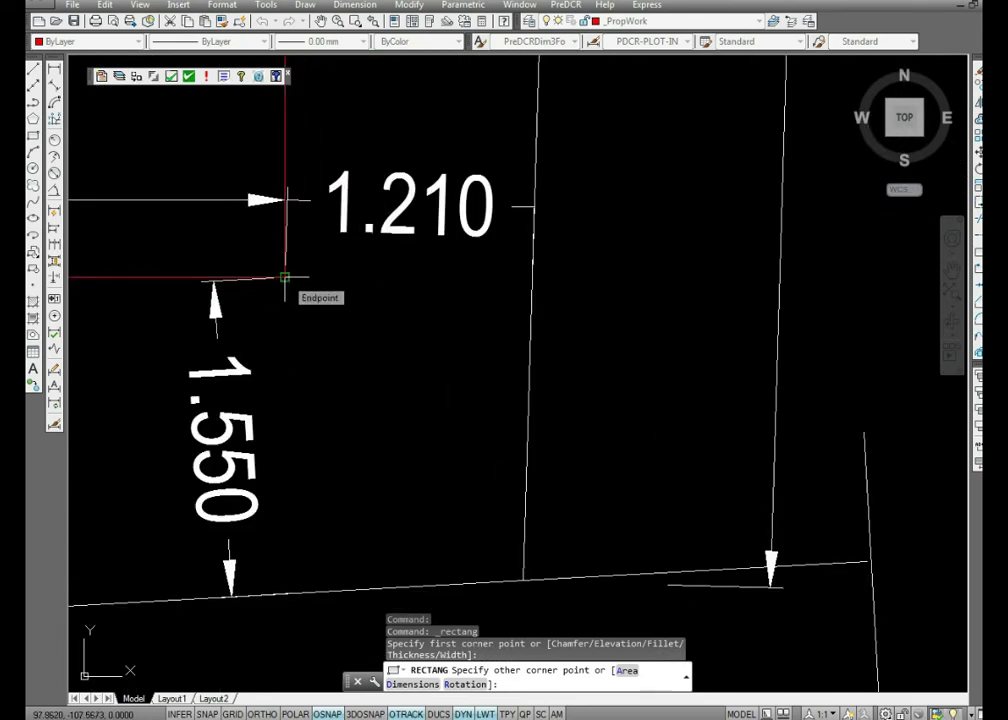
pyautogui.scroll(3, 286, 280)
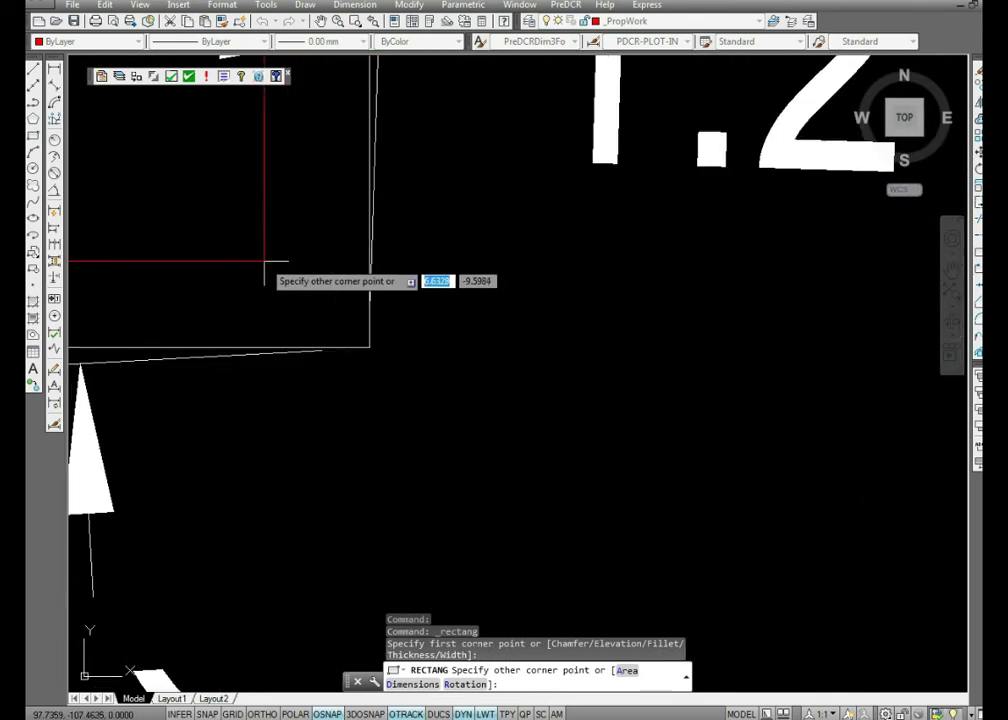
pyautogui.click(369, 348)
pyautogui.scroll(-8, 490, 360)
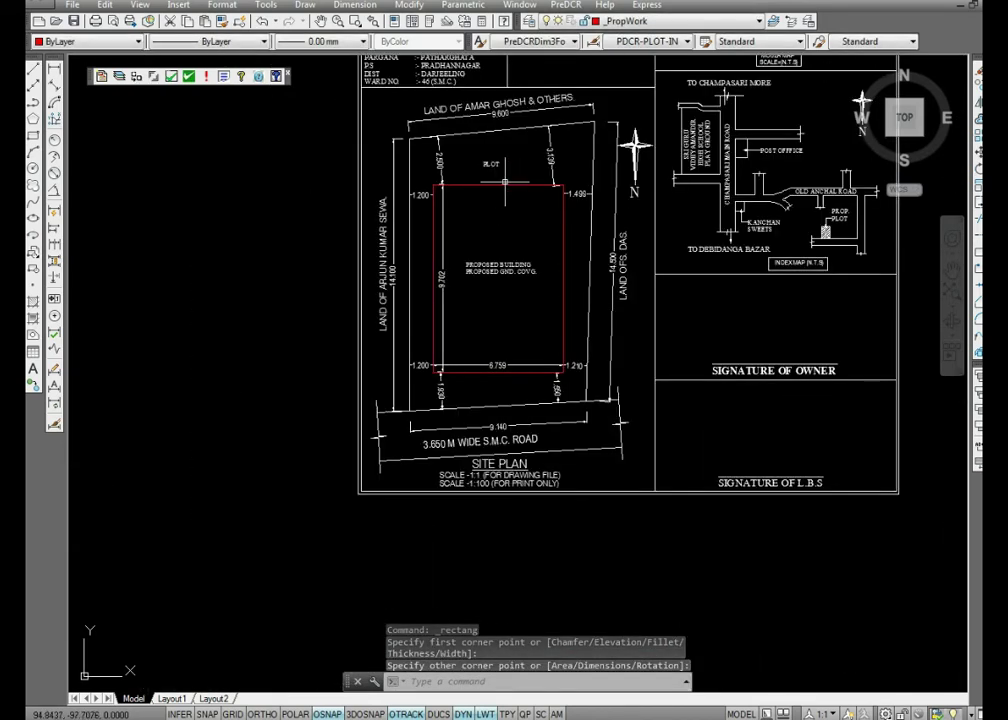
# Step: Move the PROPOSED BUILDING label to the _PropWork layer
pyautogui.scroll(2, 507, 237)
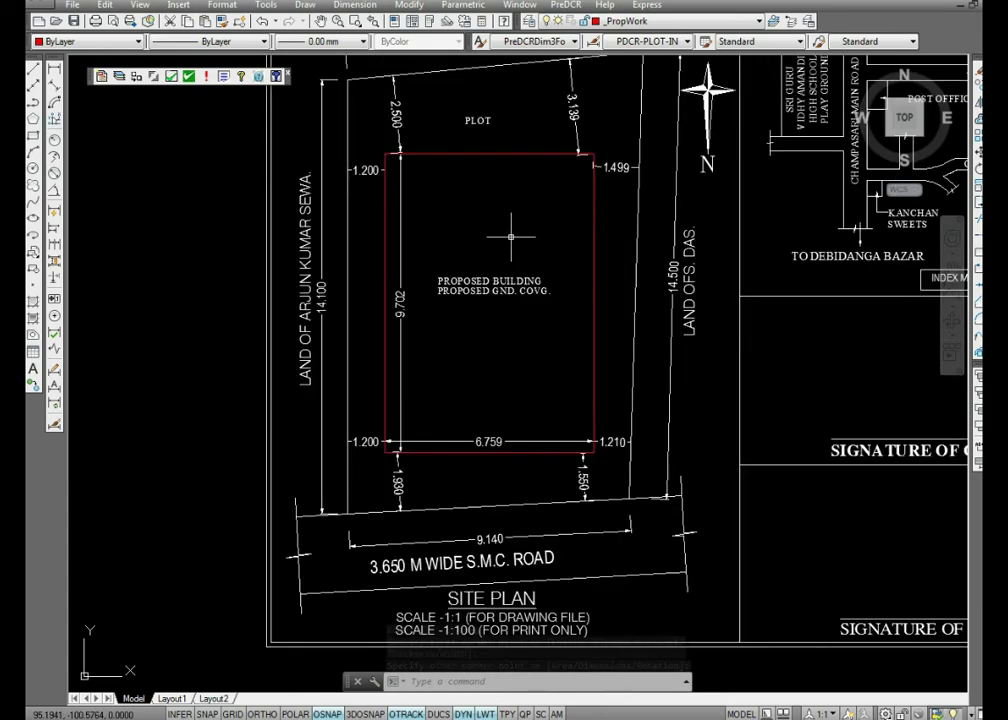
pyautogui.scroll(4, 500, 262)
pyautogui.click(596, 284)
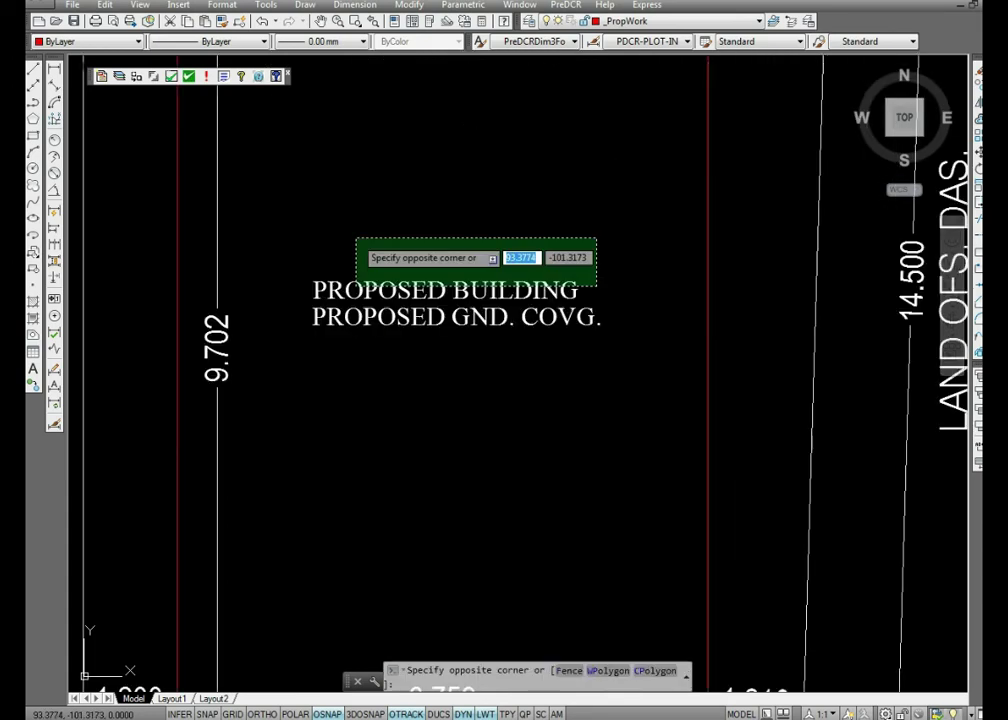
pyautogui.click(311, 225)
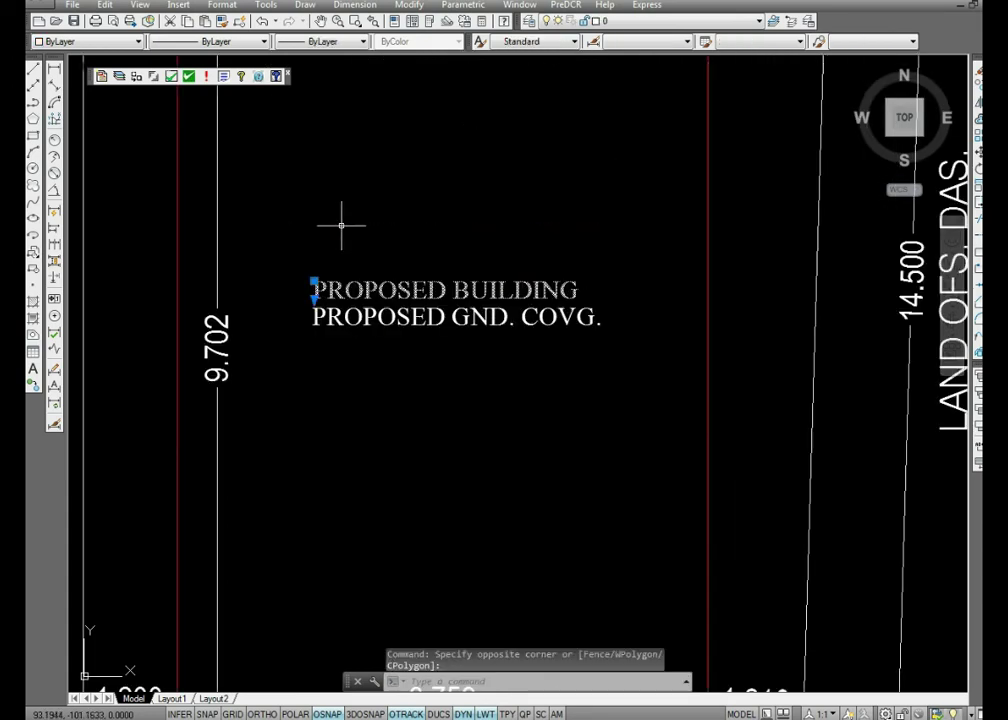
pyautogui.click(650, 20)
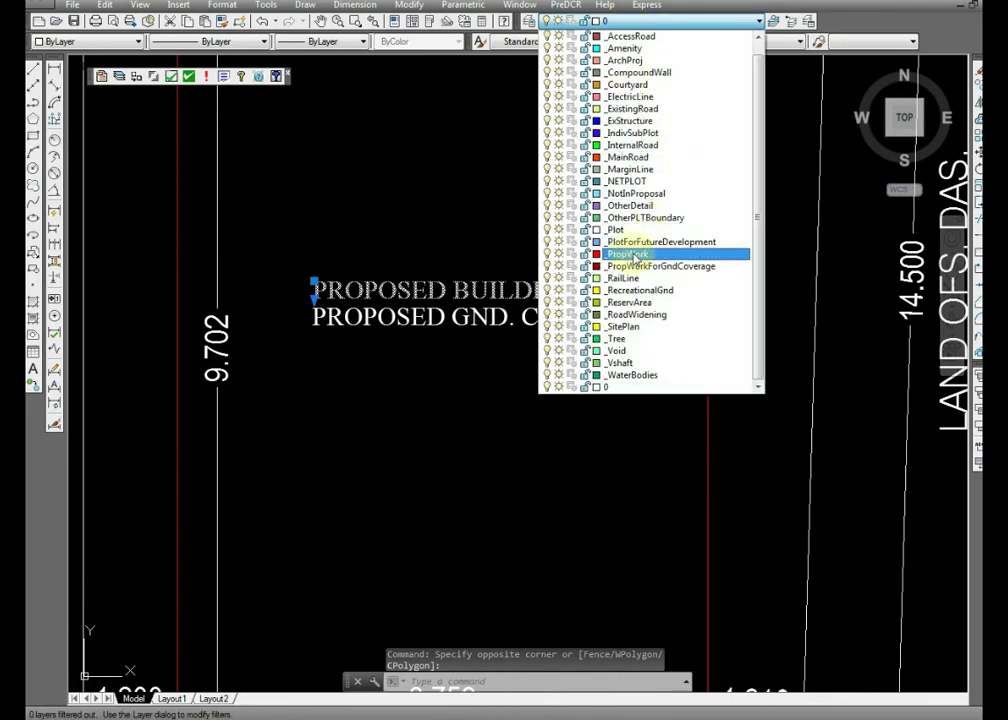
pyautogui.click(628, 255)
pyautogui.scroll(-8, 545, 195)
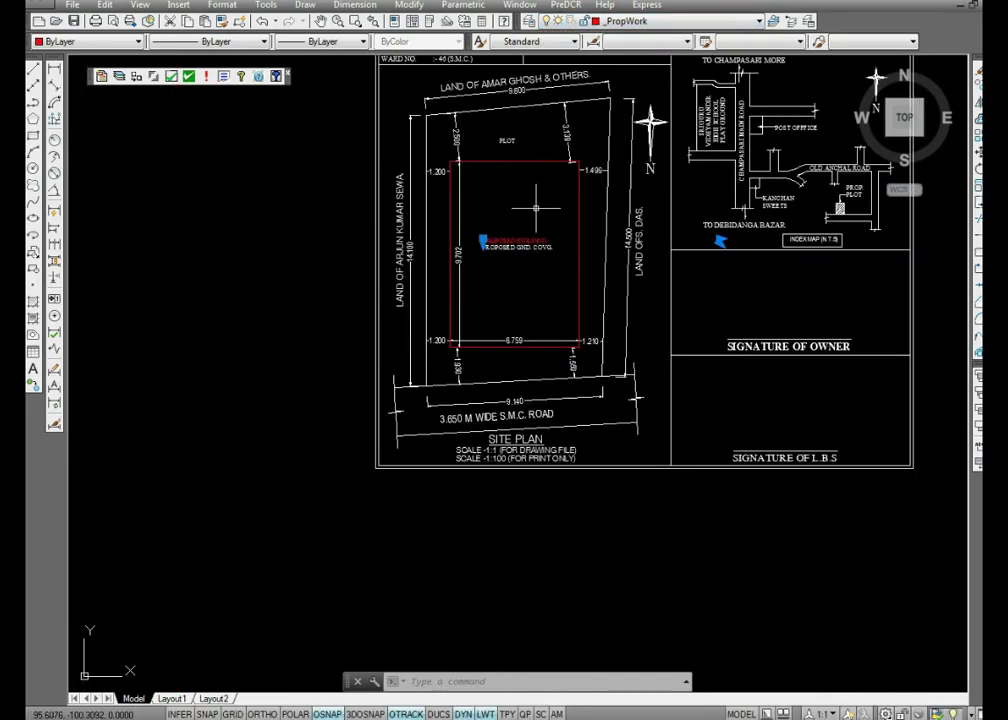
pyautogui.press('Escape')
# Step: Draw a rectangle on the _PropWorkForGndCoverage layer over the proposed building outline, from corner to opposite corner
pyautogui.click(650, 20)
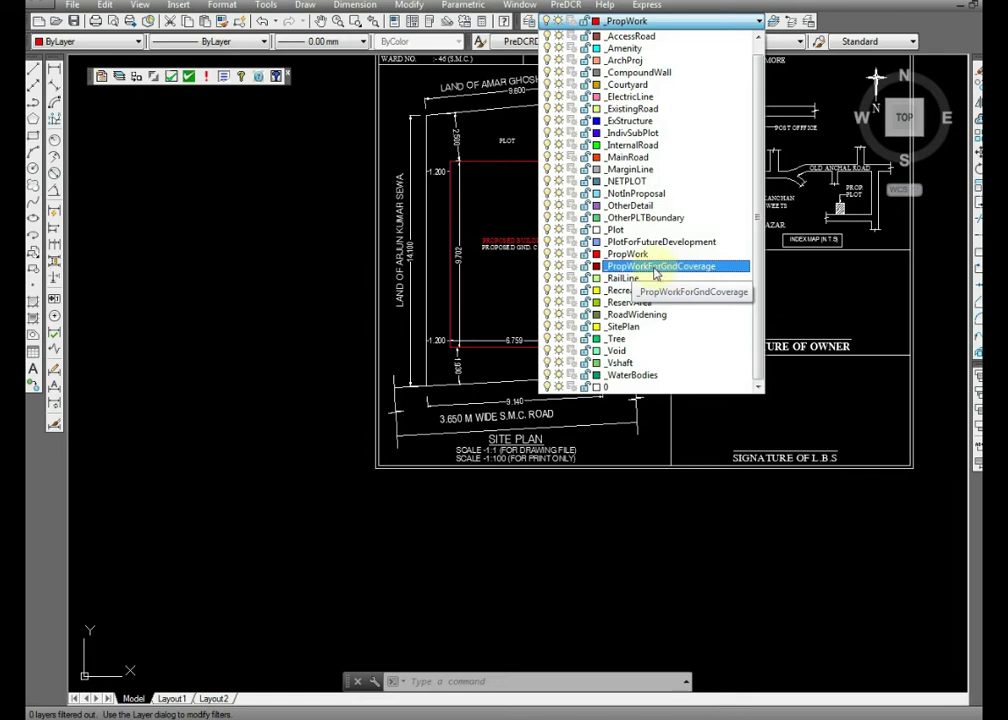
pyautogui.click(652, 266)
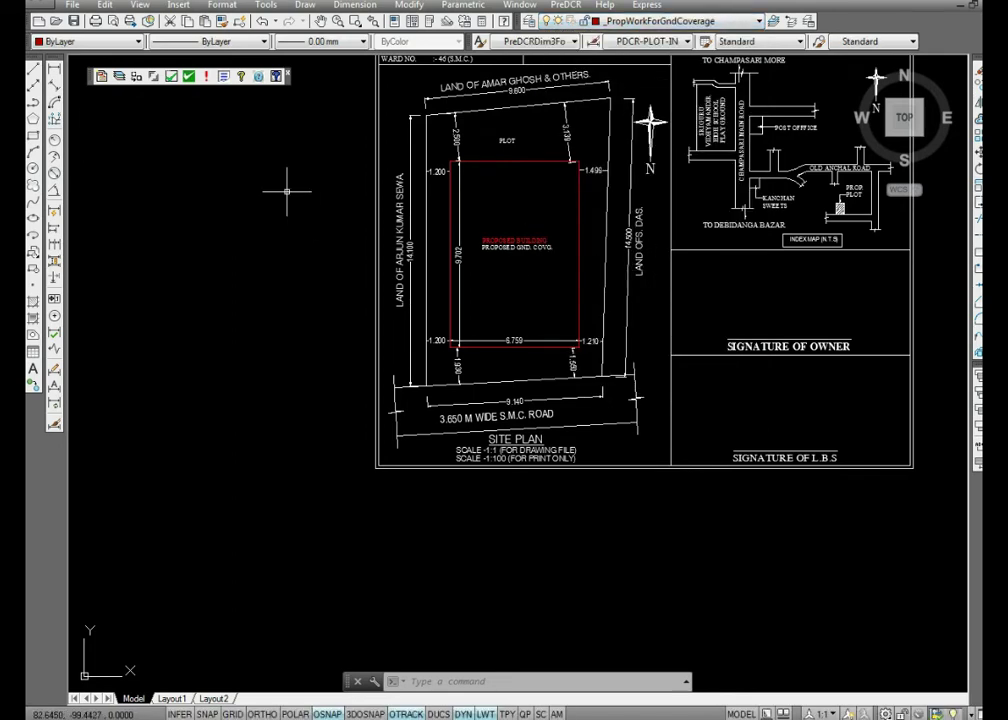
pyautogui.click(34, 138)
pyautogui.scroll(8, 452, 168)
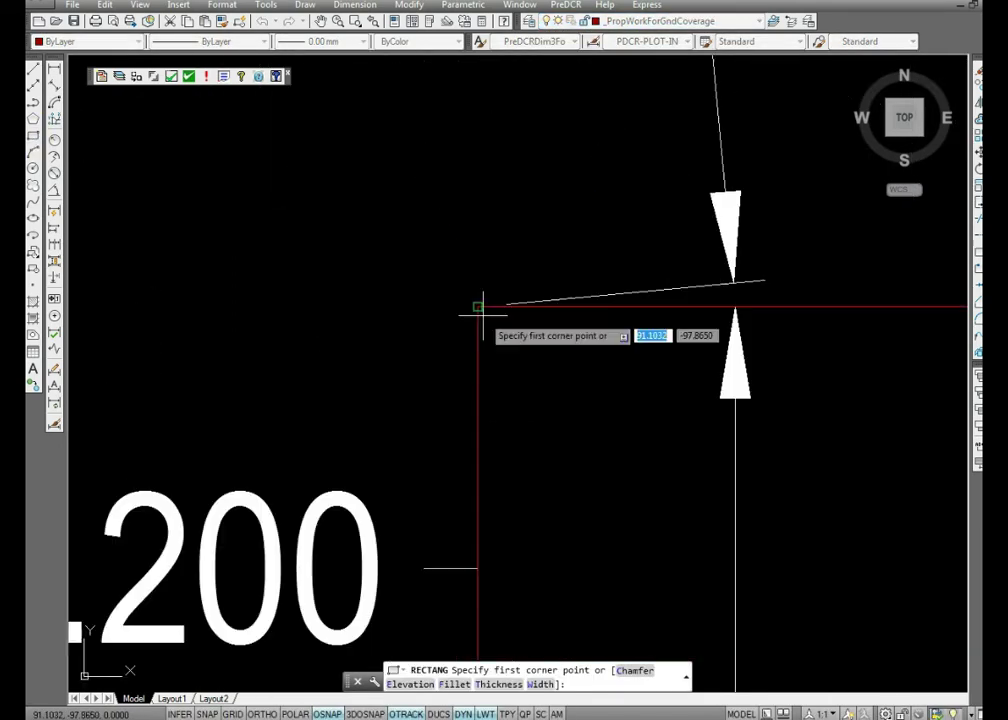
pyautogui.click(478, 304)
pyautogui.scroll(-5, 478, 304)
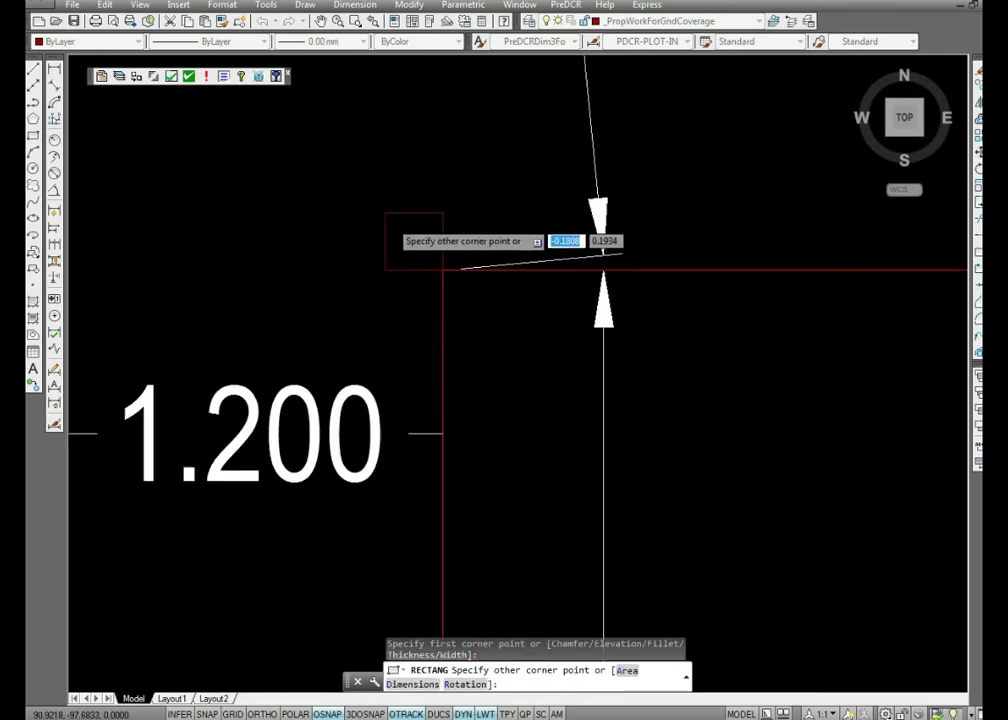
pyautogui.scroll(6, 525, 405)
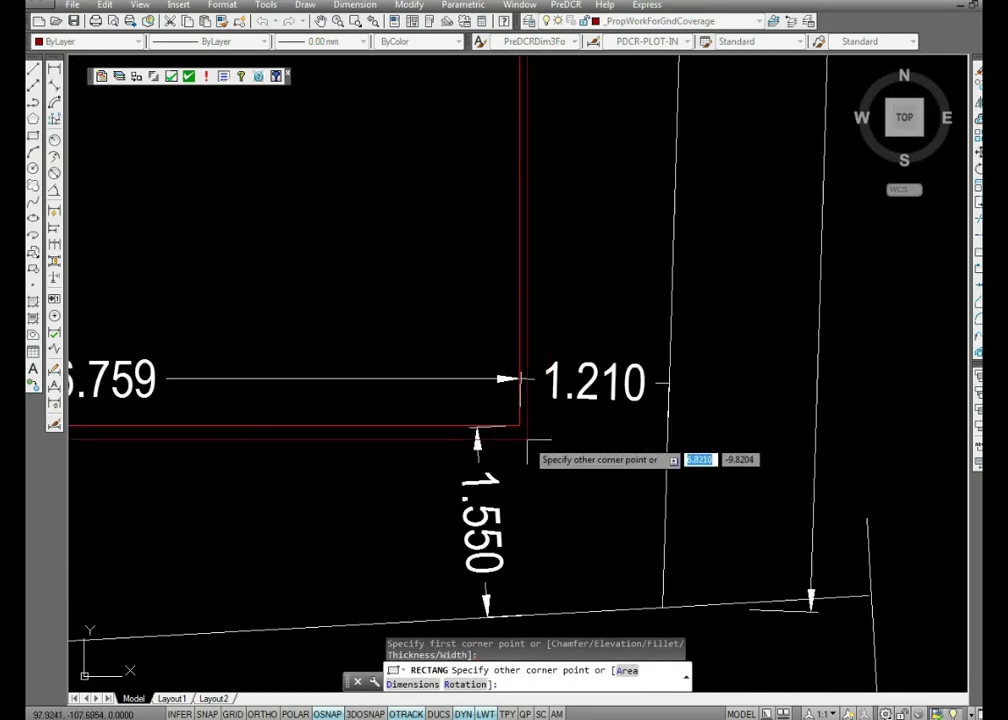
pyautogui.scroll(2, 524, 441)
pyautogui.click(508, 407)
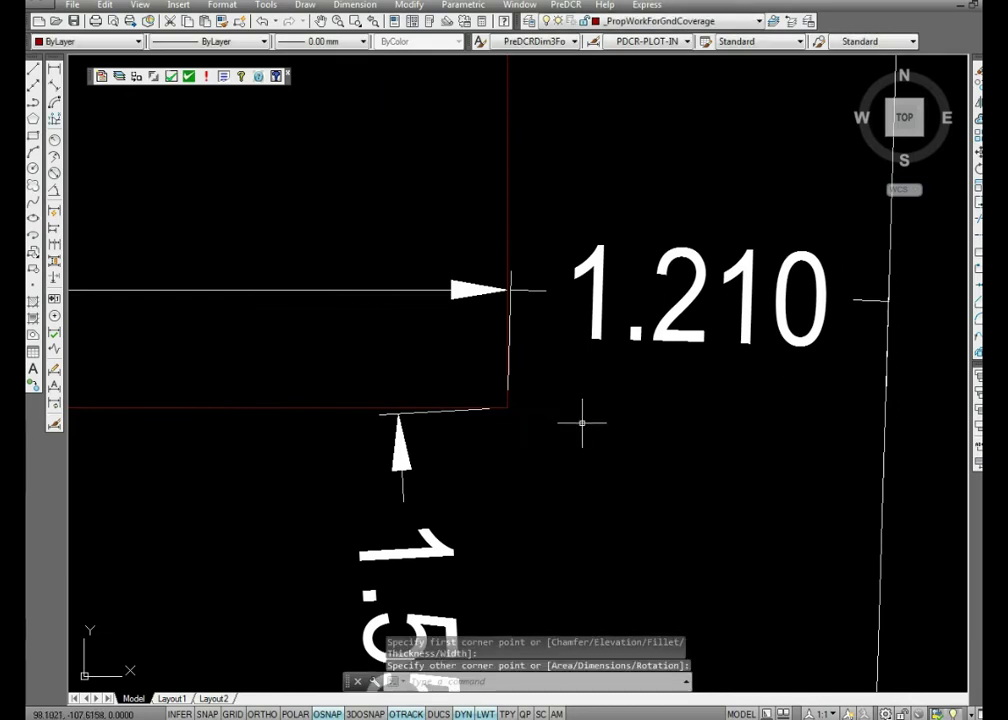
# Step: Move the PROPOSED GND. COVG. label to the _PropWorkForGndCoverage layer
pyautogui.scroll(-3, 585, 421)
pyautogui.scroll(-4, 500, 400)
pyautogui.scroll(8, 480, 390)
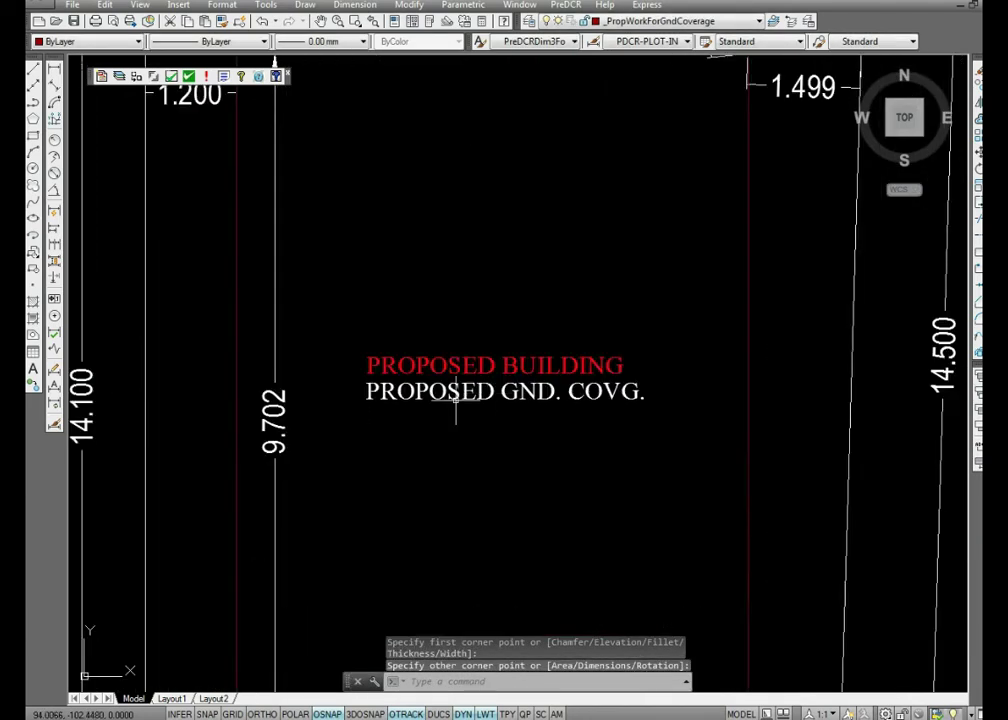
pyautogui.click(512, 436)
pyautogui.click(428, 386)
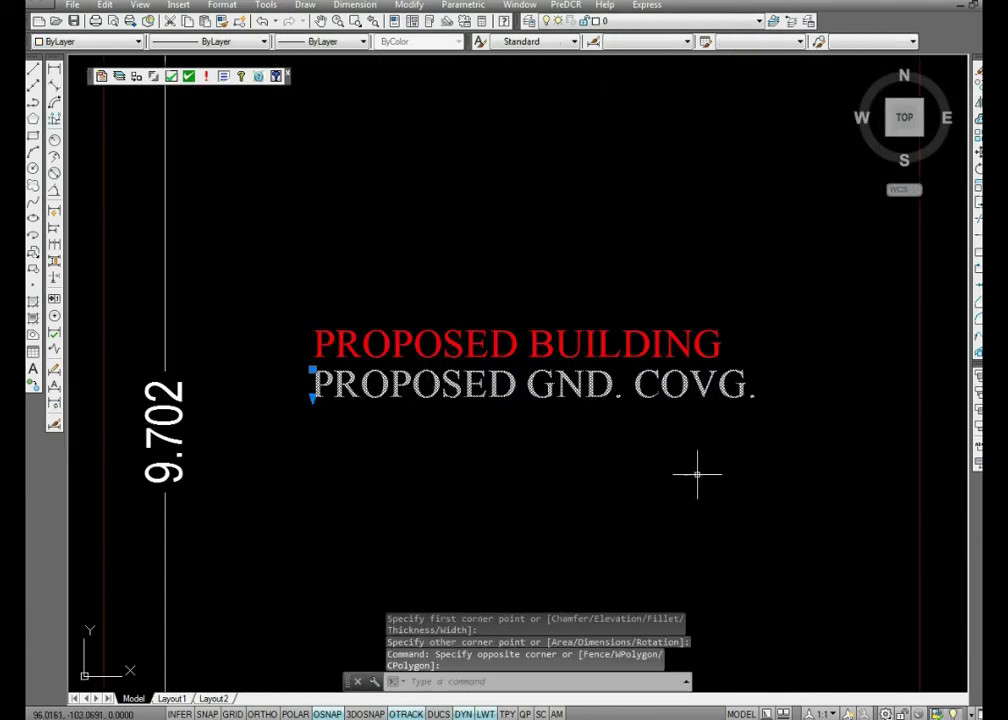
pyautogui.click(680, 20)
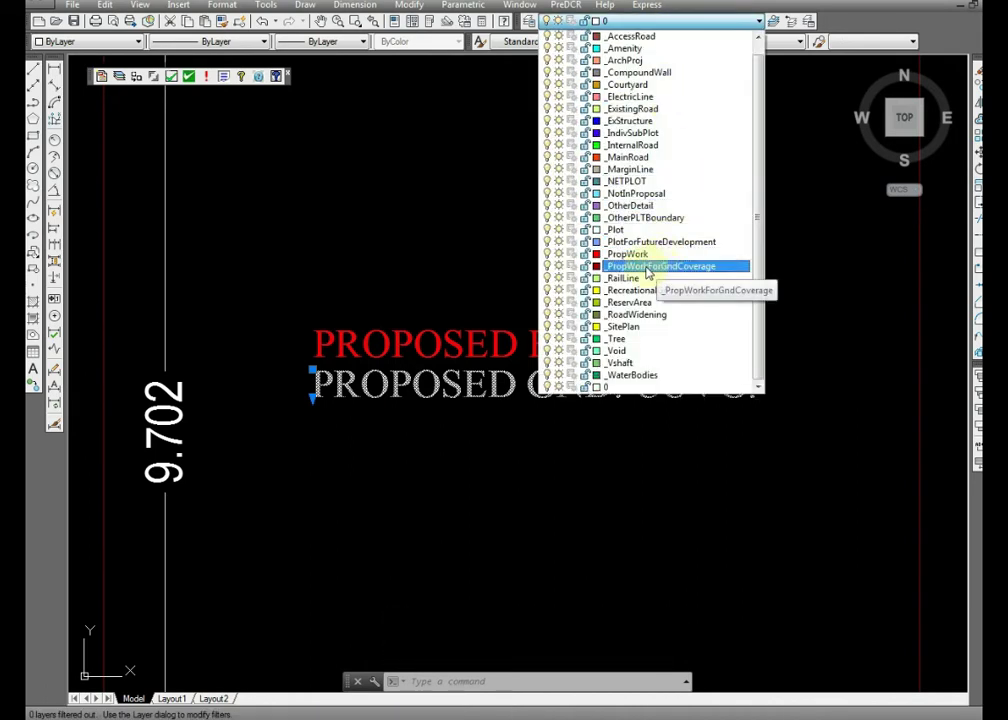
pyautogui.click(647, 266)
pyautogui.press('Escape')
# Step: Trace the road area on the _MainRoad layer with a polyline through the plot's two road-side corners and the far road edge's ends
pyautogui.scroll(-10, 543, 211)
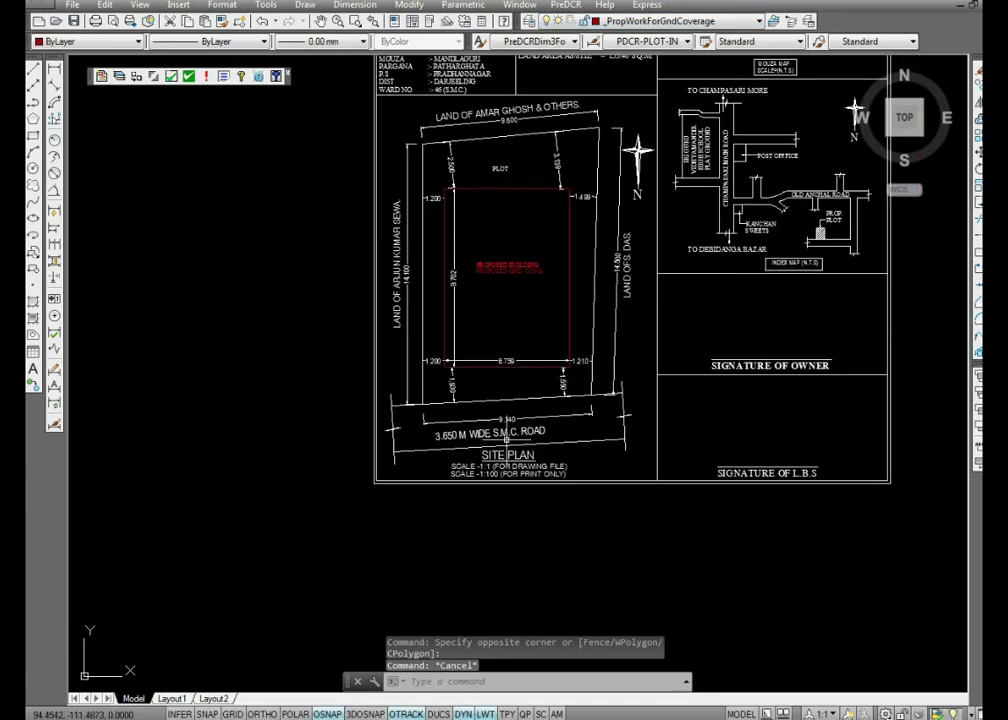
pyautogui.scroll(6, 463, 320)
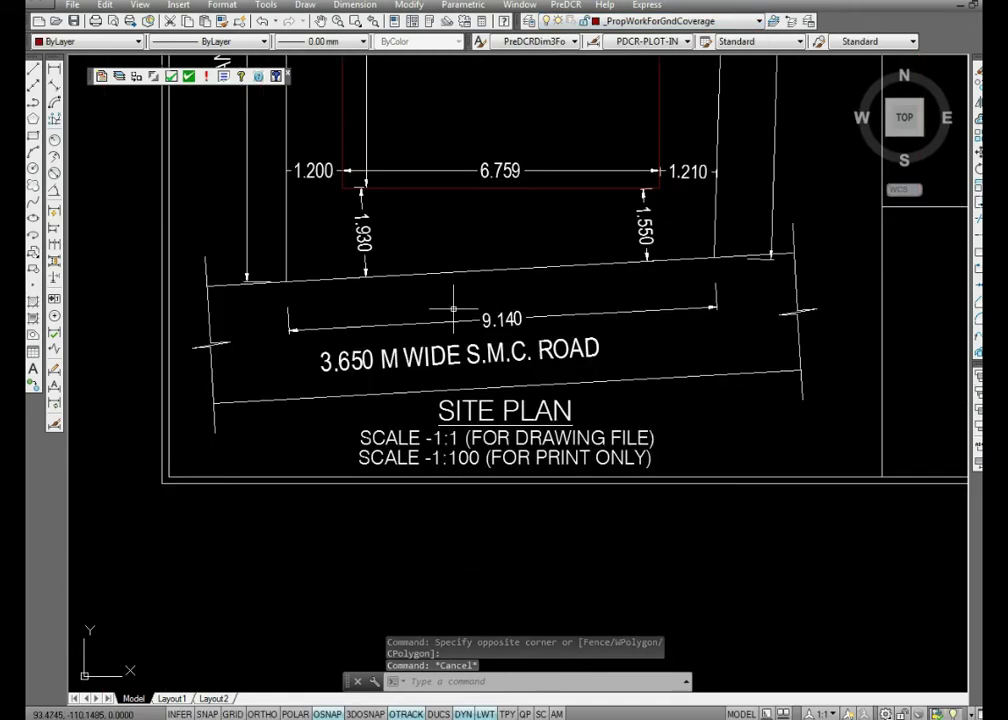
pyautogui.click(680, 21)
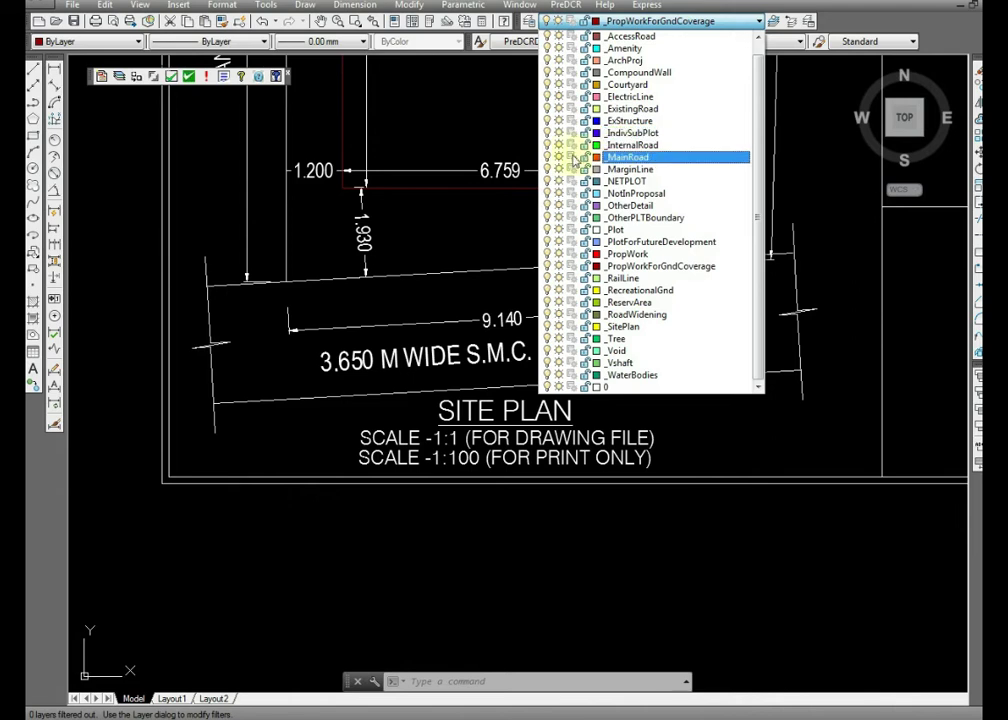
pyautogui.click(628, 158)
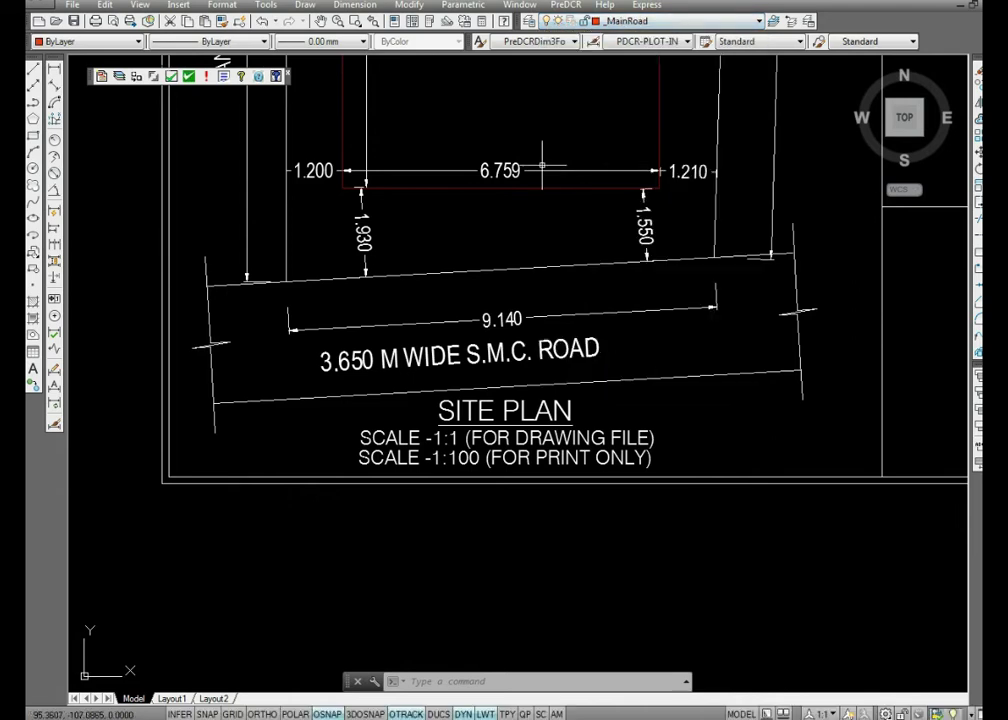
pyautogui.click(33, 107)
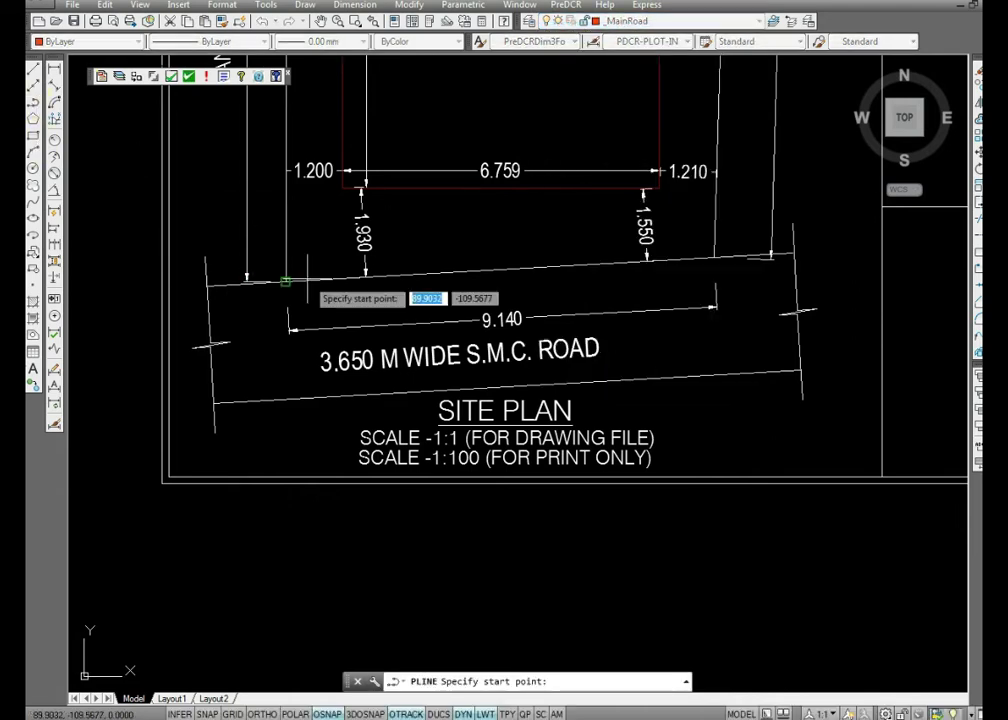
pyautogui.scroll(6, 281, 280)
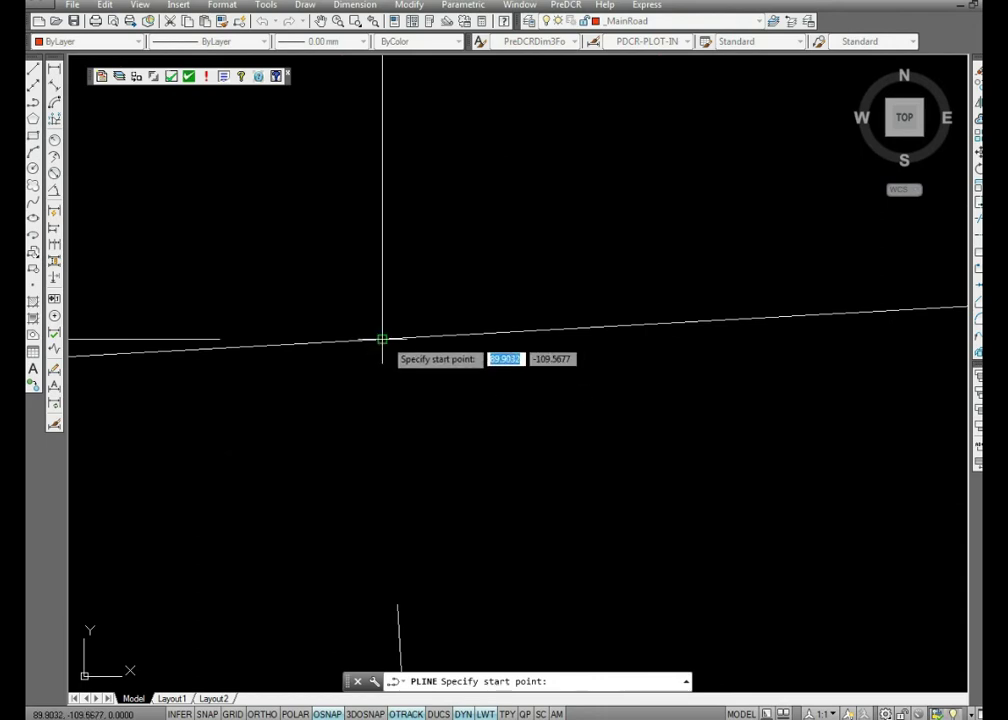
pyautogui.click(382, 342)
pyautogui.scroll(-5, 382, 342)
pyautogui.scroll(3, 621, 365)
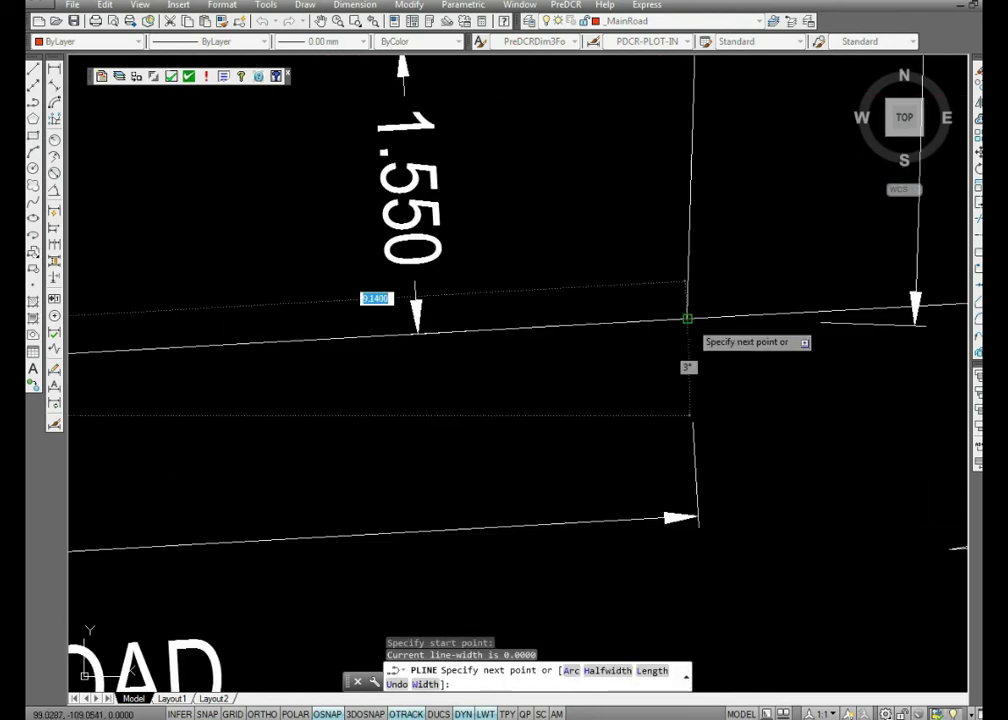
pyautogui.click(687, 316)
pyautogui.scroll(-3, 641, 292)
pyautogui.click(820, 428)
pyautogui.click(279, 381)
pyautogui.scroll(3, 376, 210)
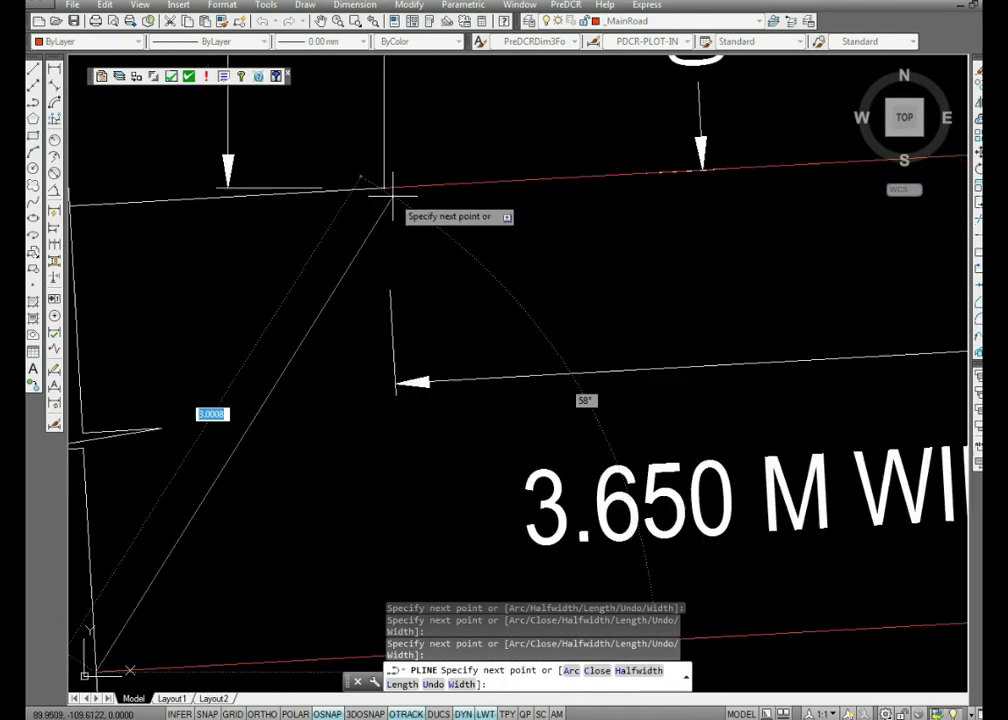
pyautogui.click(382, 198)
pyautogui.press('Escape')
# Step: Move the 3.650 M WIDE S.M.C. ROAD label to the _MainRoad layer
pyautogui.scroll(-5, 394, 218)
pyautogui.scroll(4, 398, 300)
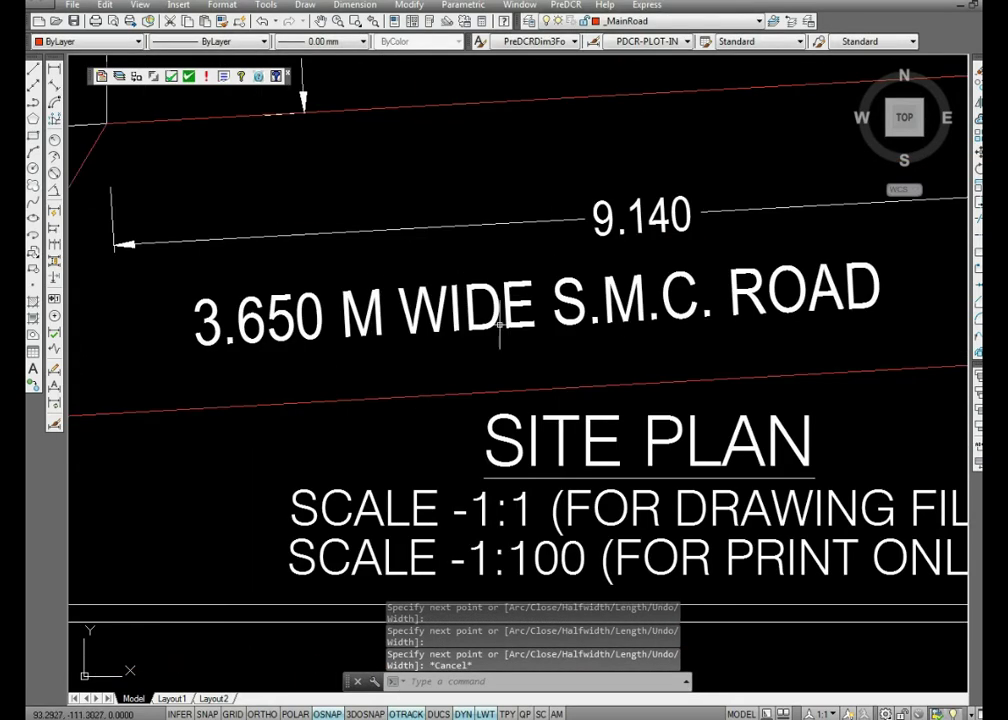
pyautogui.click(410, 305)
pyautogui.click(655, 22)
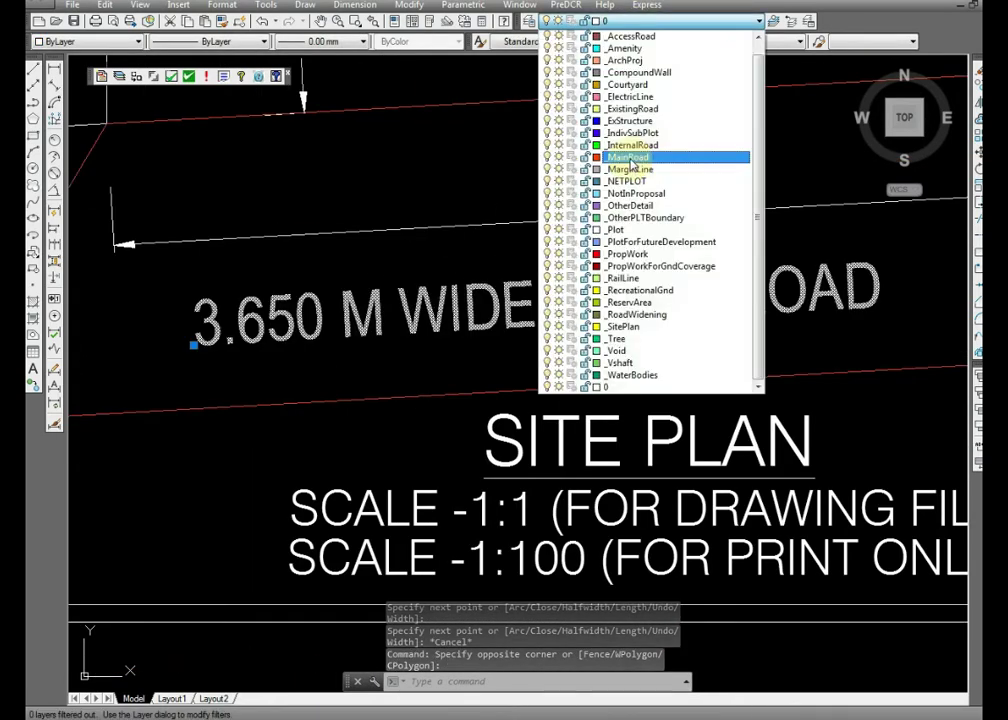
pyautogui.click(630, 158)
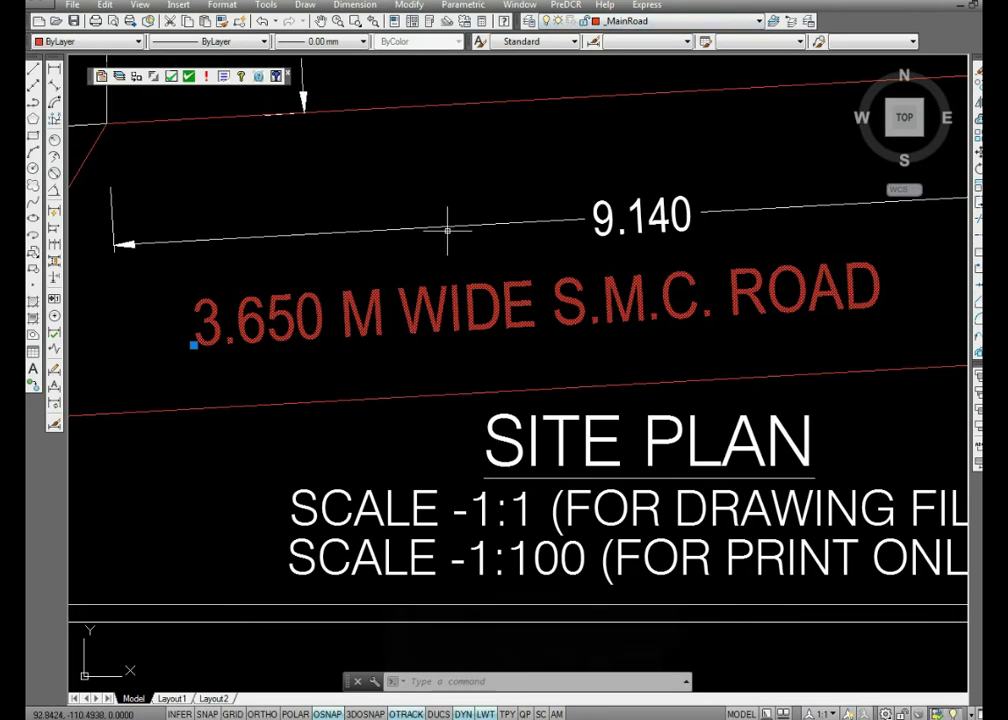
pyautogui.press('Escape')
# Step: Draw a rectangle on the _SitePlan layer along the frame of the site plan panel, from corner to opposite corner
pyautogui.scroll(-5, 405, 265)
pyautogui.click(665, 20)
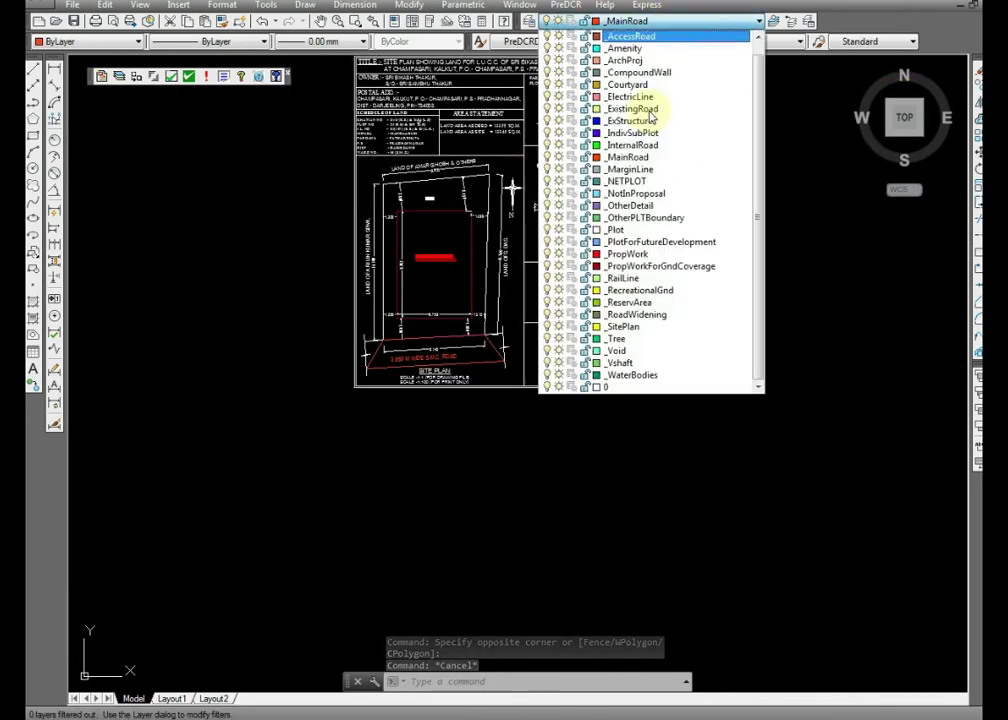
pyautogui.click(642, 327)
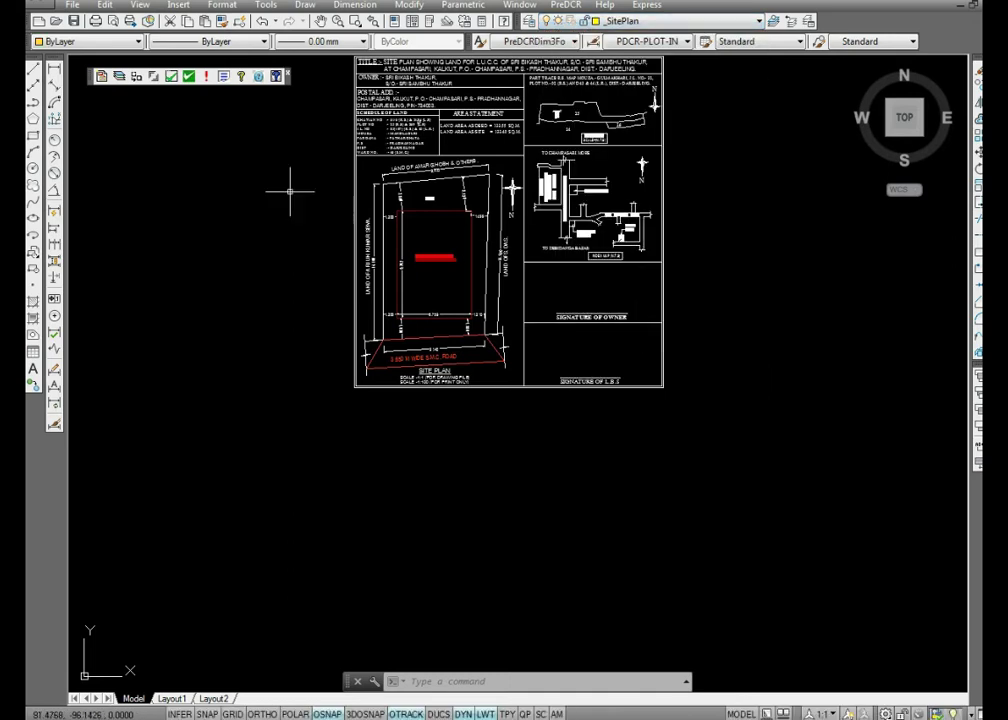
pyautogui.click(34, 137)
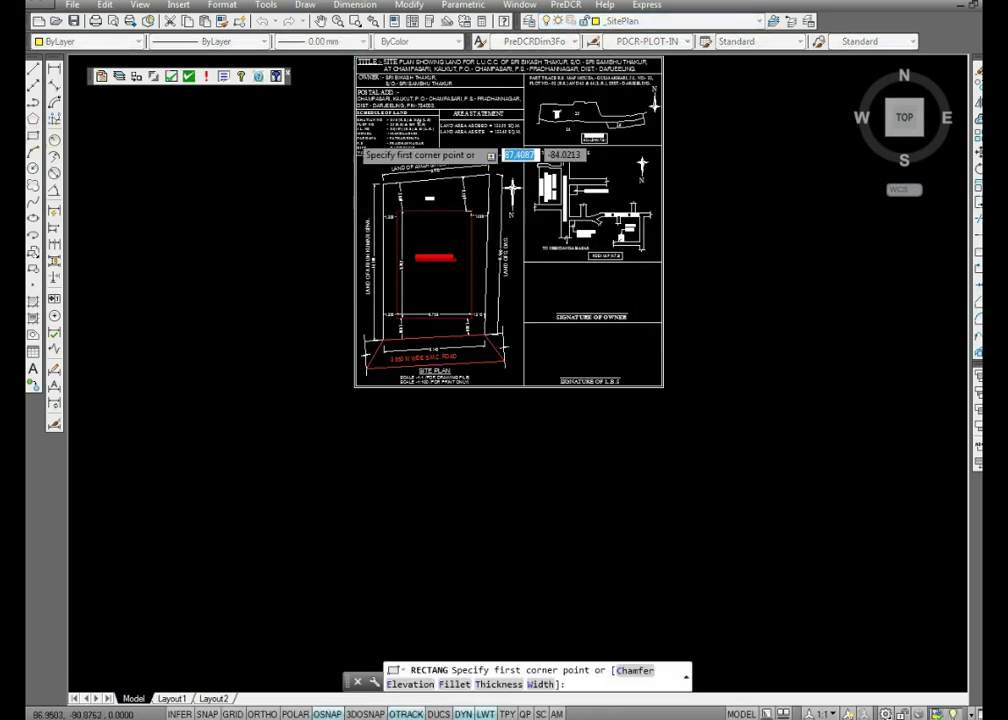
pyautogui.scroll(5, 353, 153)
pyautogui.click(325, 197)
pyautogui.scroll(-6, 428, 342)
pyautogui.scroll(4, 443, 342)
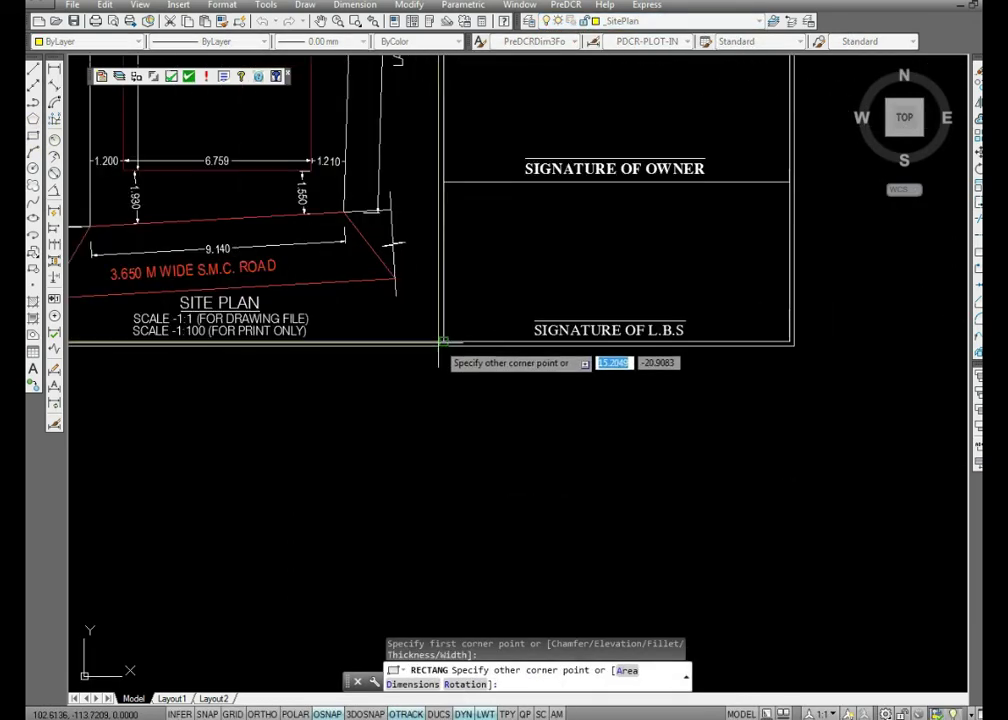
pyautogui.click(451, 347)
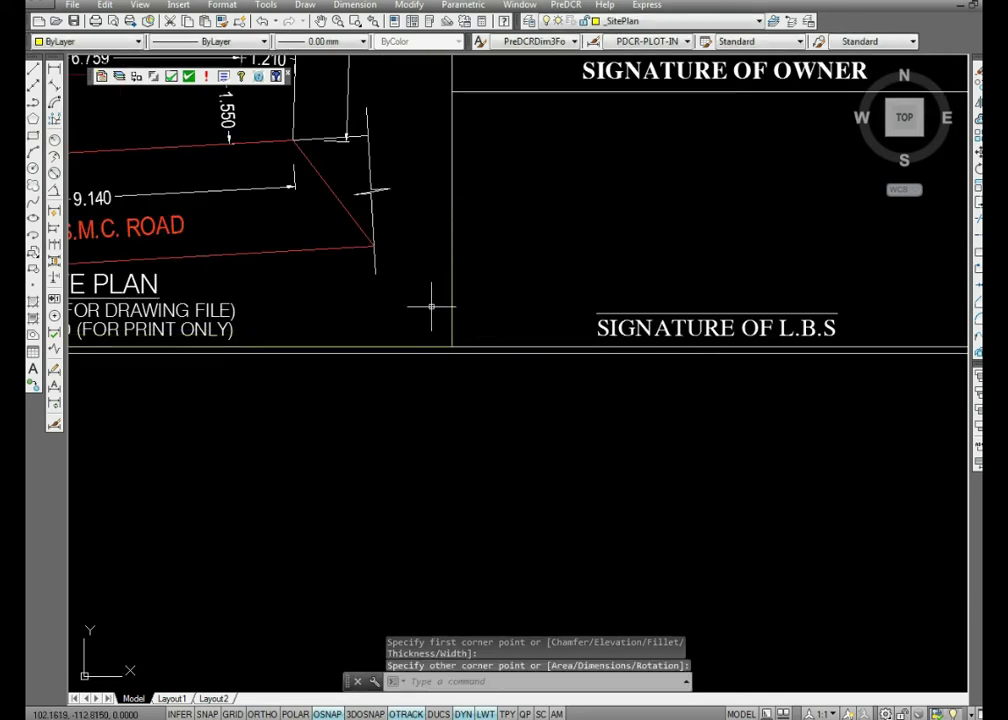
# Step: Copy the SITE PLAN title text to the empty space beside the scale notes, inside the site plan frame
pyautogui.scroll(-6, 479, 344)
pyautogui.scroll(5, 425, 170)
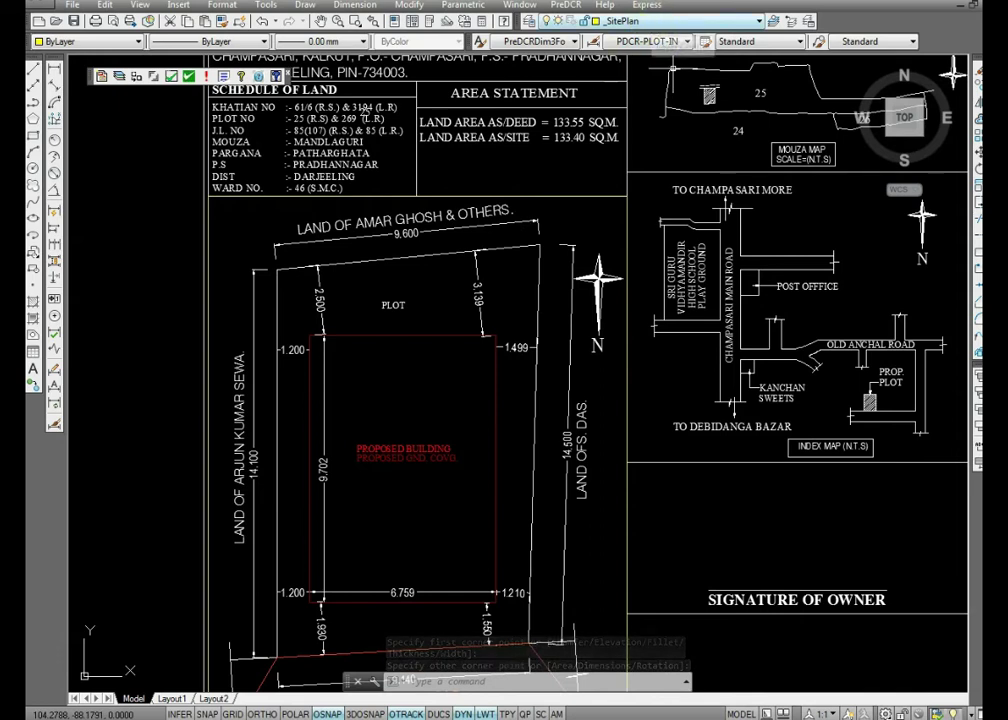
pyautogui.scroll(-3, 578, 100)
pyautogui.scroll(8, 640, 410)
pyautogui.click(645, 412)
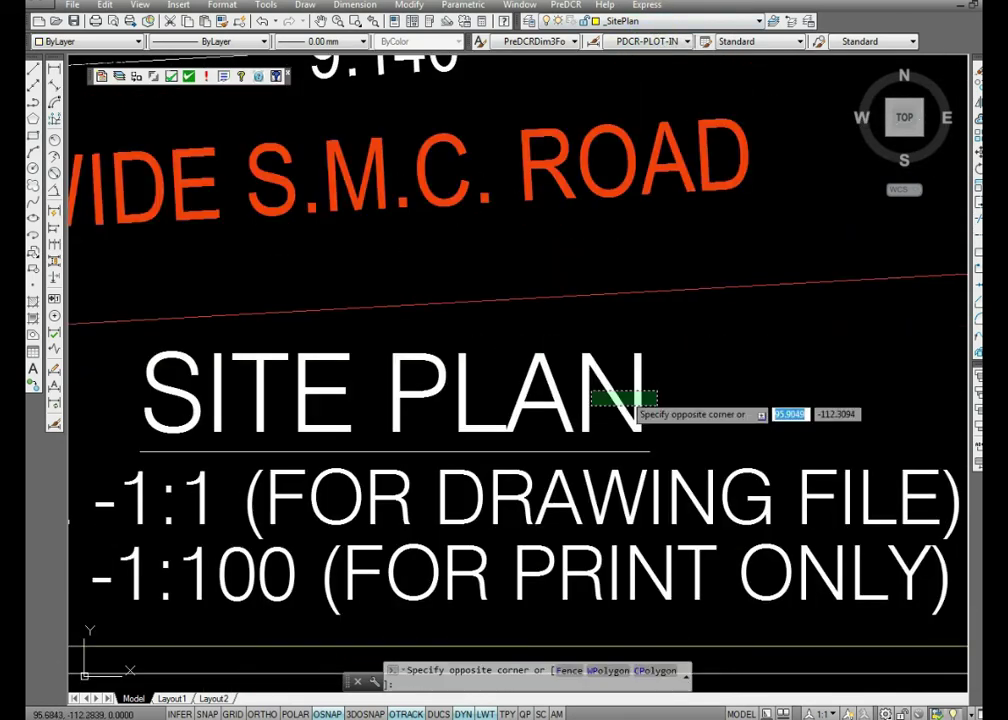
pyautogui.click(140, 428)
pyautogui.write('co')
pyautogui.press('Return')
pyautogui.scroll(-3, 400, 420)
pyautogui.click(154, 375)
pyautogui.click(536, 423)
pyautogui.rightClick(502, 368)
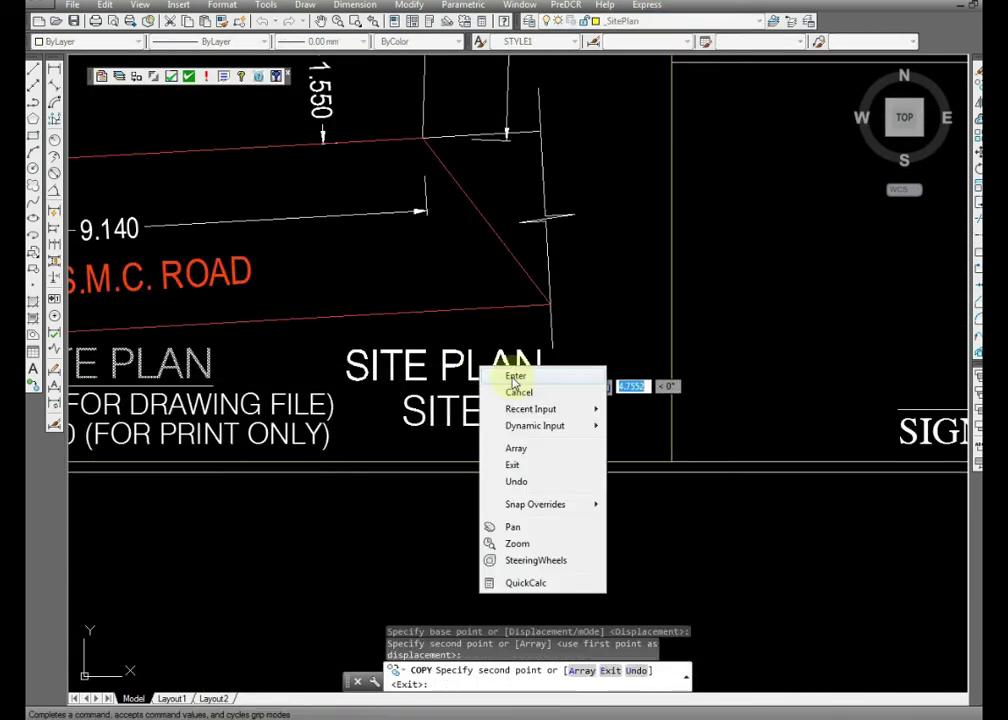
pyautogui.click(512, 378)
# Step: Move the copied SITE PLAN text to the _SitePlan layer
pyautogui.click(603, 412)
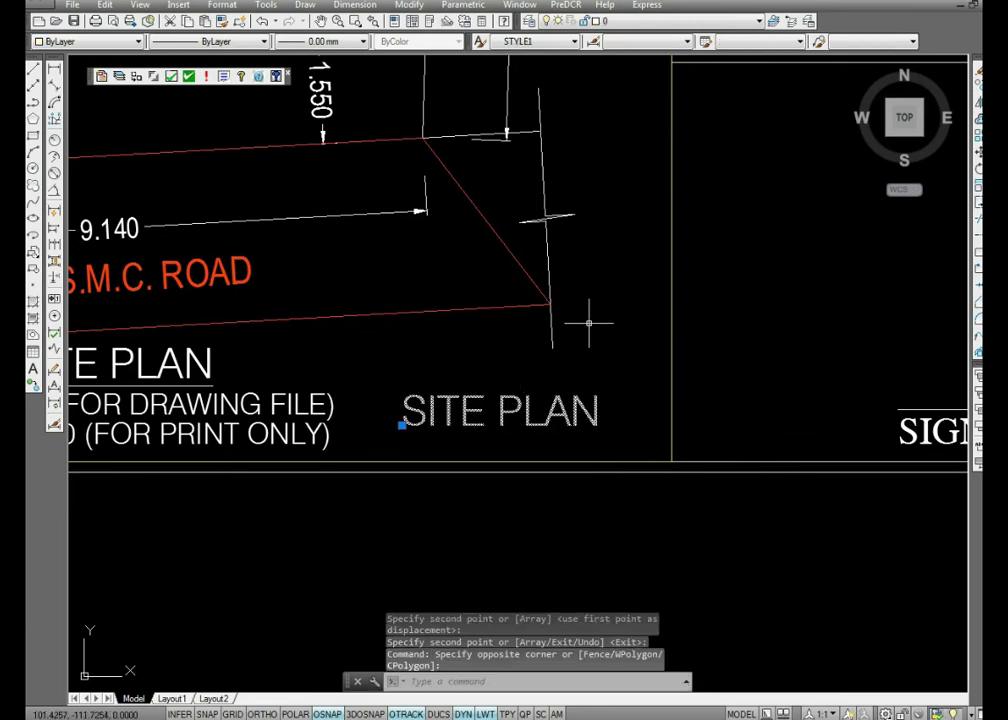
pyautogui.click(640, 20)
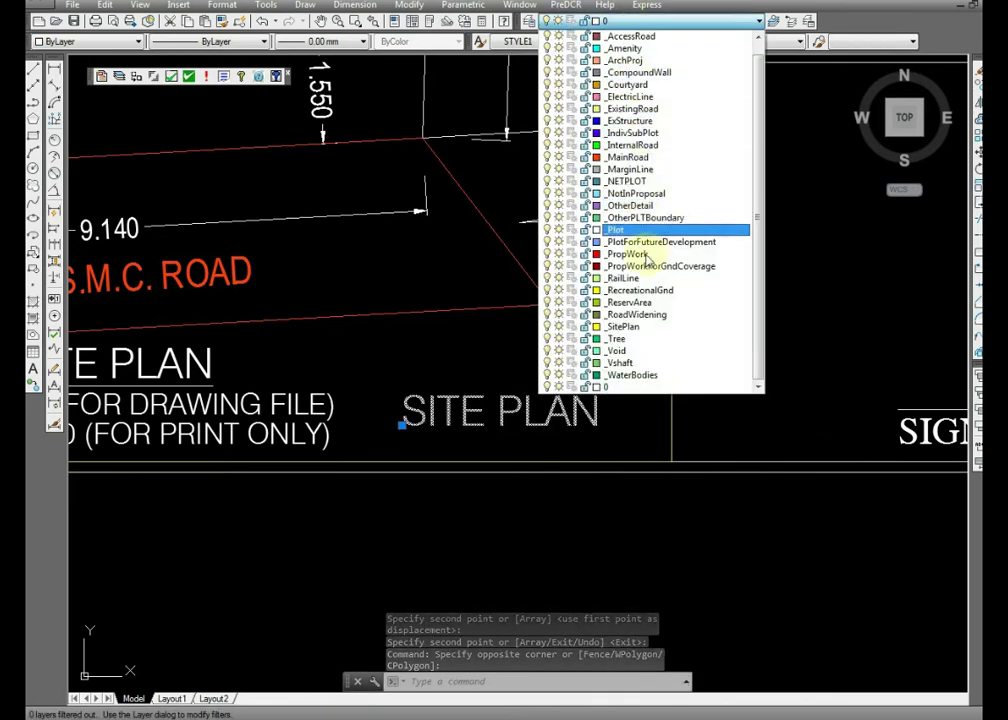
pyautogui.click(622, 326)
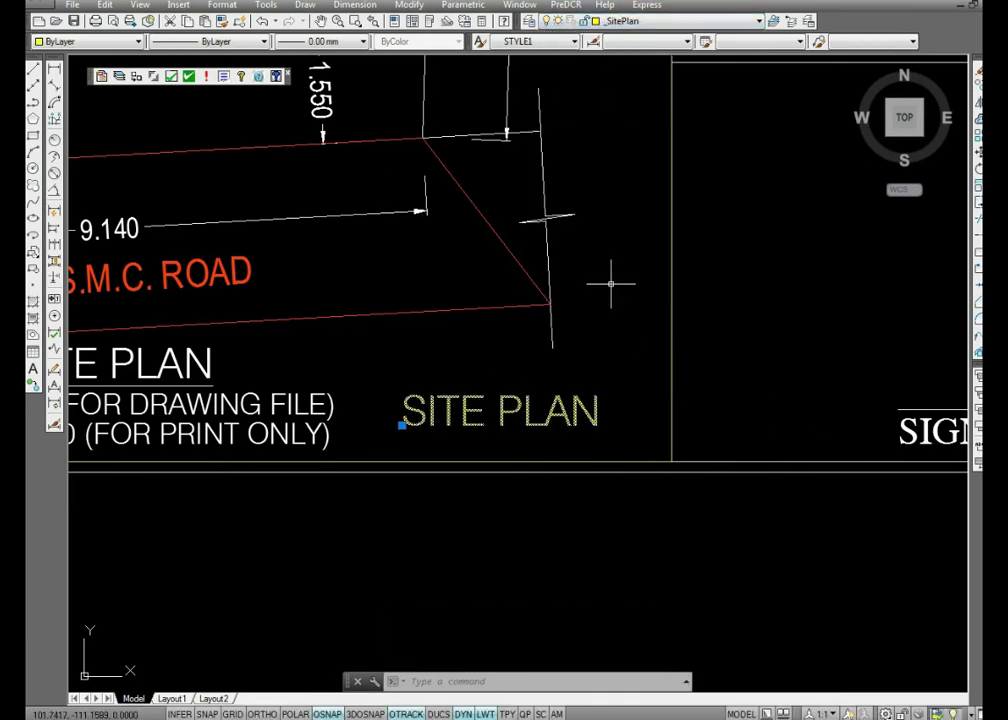
pyautogui.press('Escape')
# Step: Make _OtherDetail the current layer and draw a rectangle along the frame of the index map panel, from corner to opposite corner
pyautogui.scroll(-7, 617, 285)
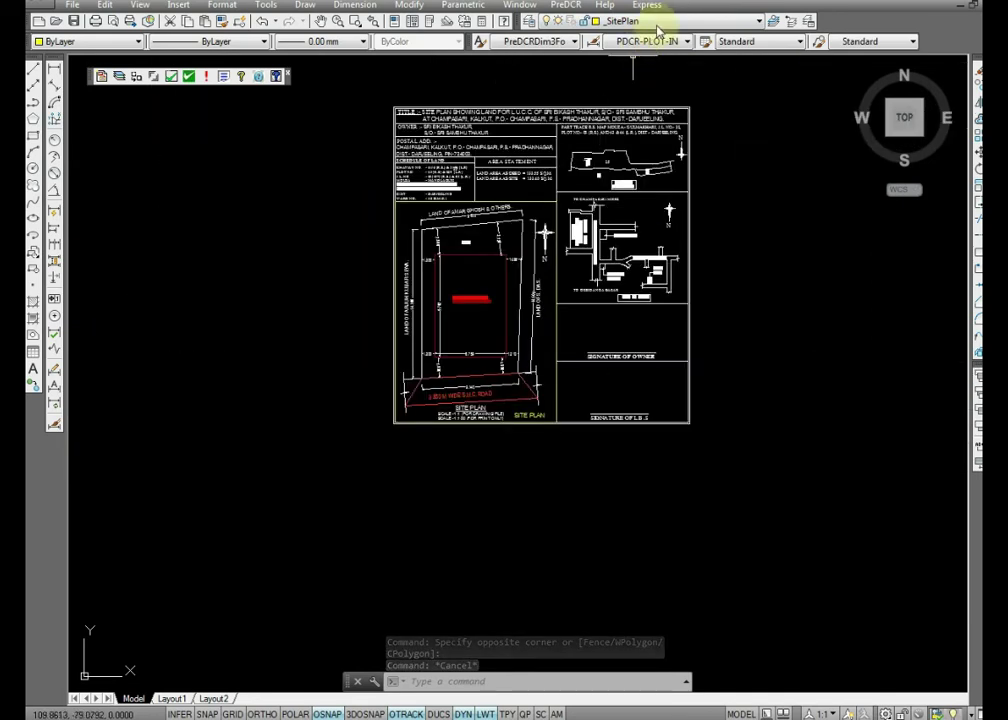
pyautogui.click(640, 20)
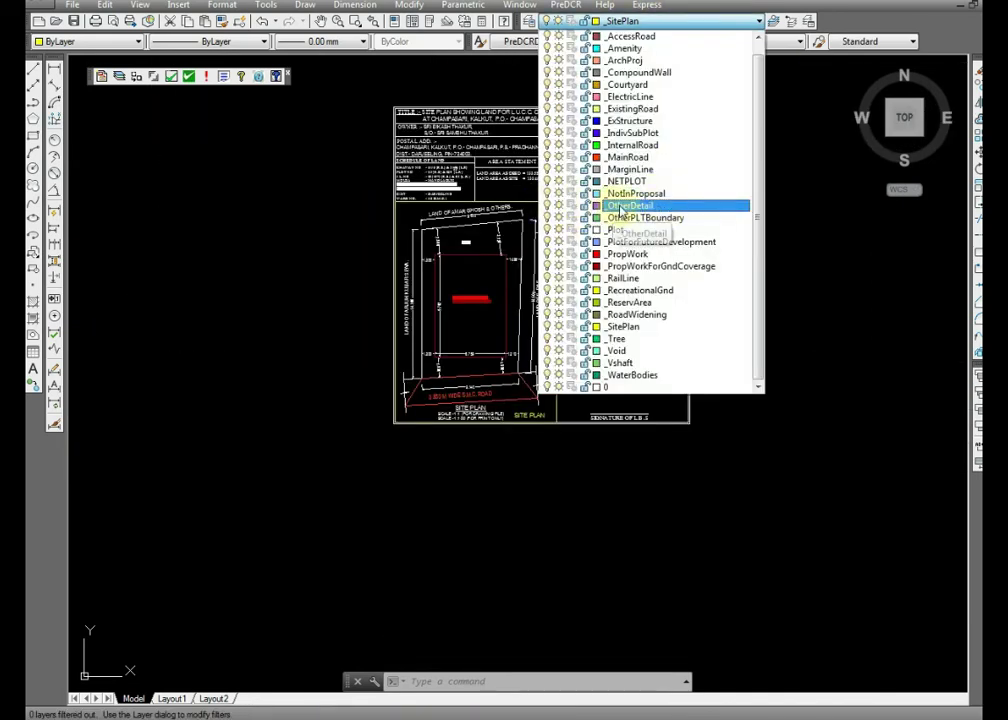
pyautogui.click(627, 207)
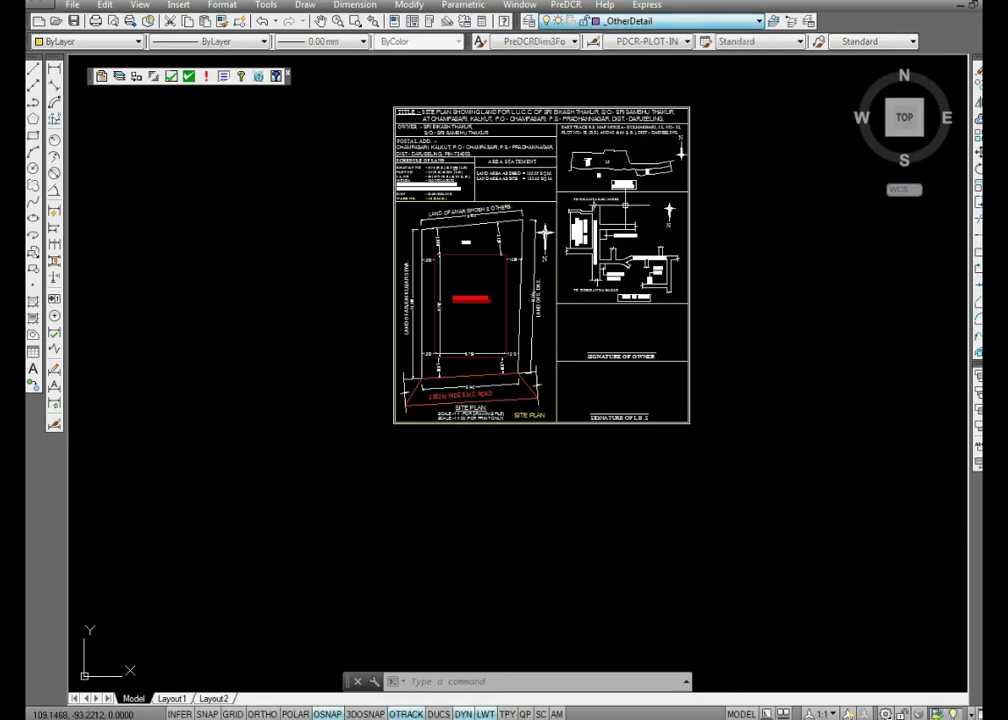
pyautogui.click(33, 137)
pyautogui.scroll(4, 326, 207)
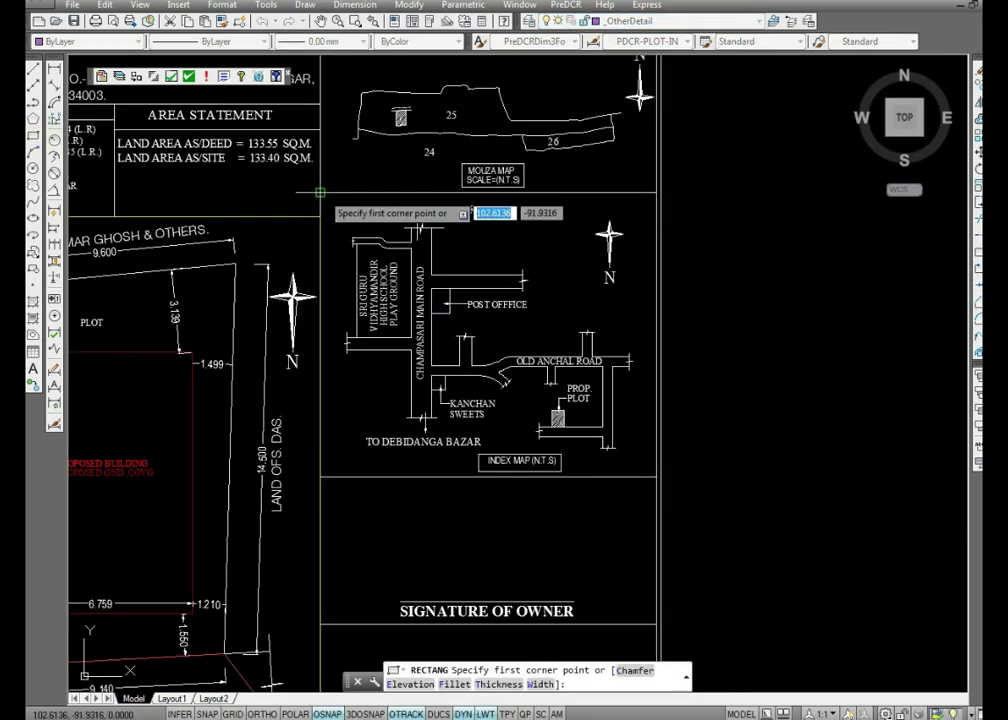
pyautogui.click(319, 192)
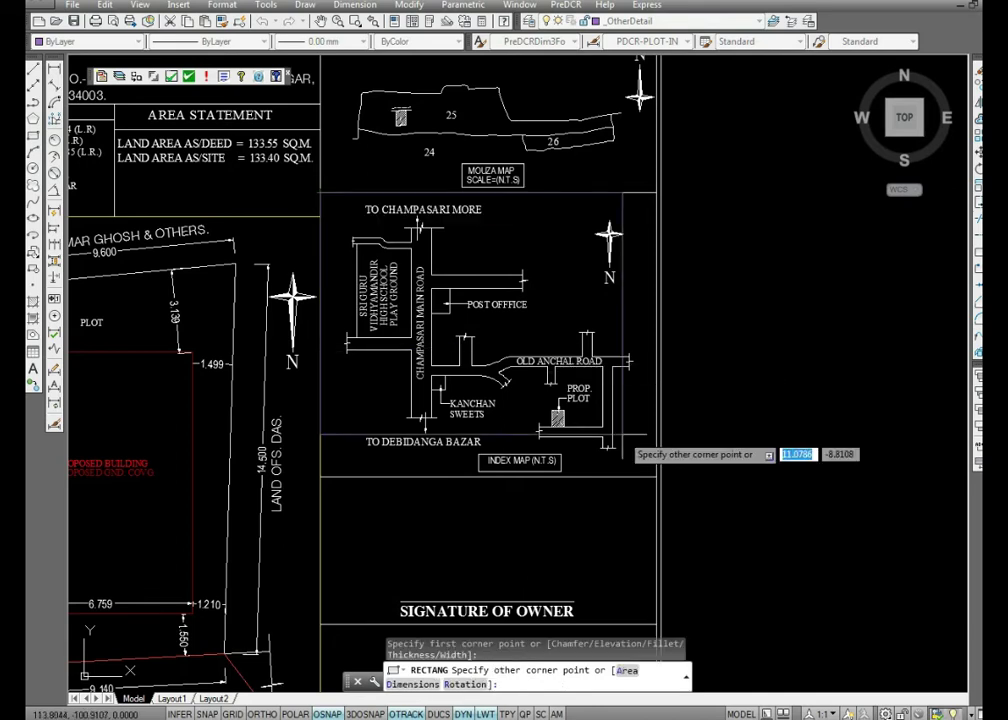
pyautogui.rightClick(725, 351)
pyautogui.click(785, 360)
# Step: Draw a rectangle on the _OtherDetail layer along the frame of the mouza map panel
pyautogui.scroll(-4, 636, 470)
pyautogui.scroll(5, 510, 285)
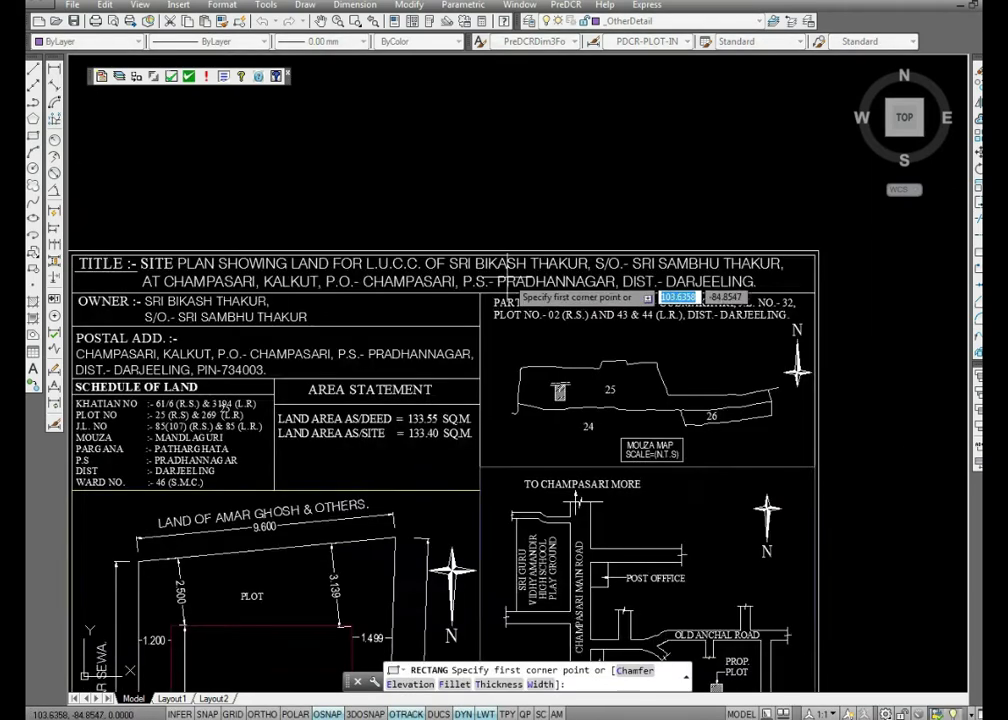
pyautogui.scroll(-2, 506, 344)
pyautogui.click(673, 425)
pyautogui.scroll(4, 670, 424)
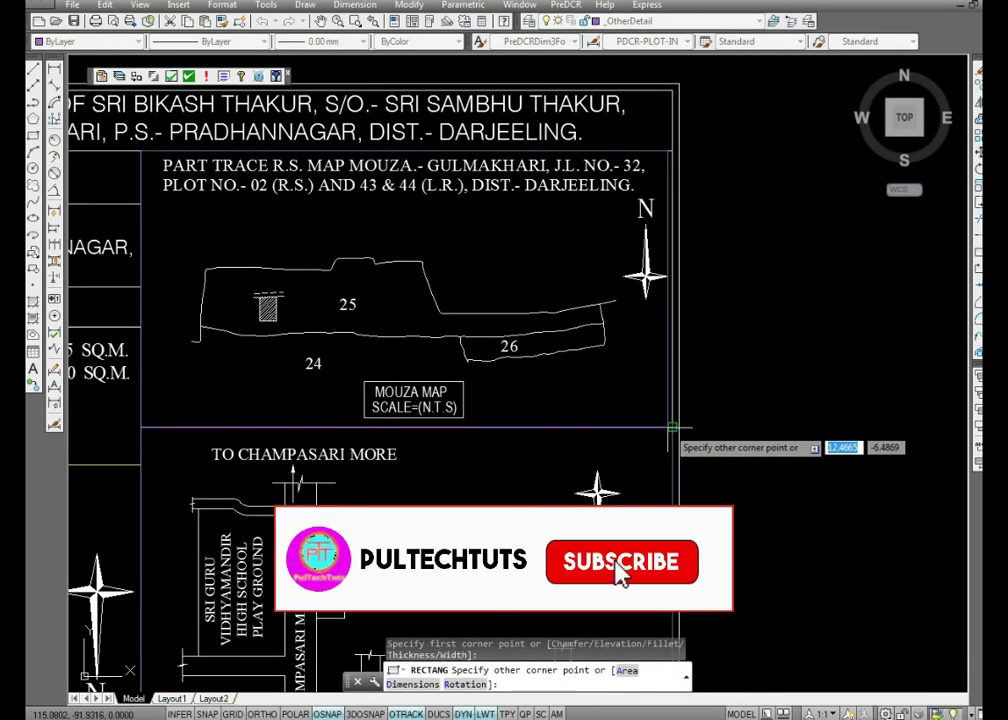
pyautogui.scroll(-4, 725, 430)
pyautogui.press('Escape')
# Step: Draw a narrow rectangle on the _OtherDetail layer directly above the title block, spanning the full width of the sheet's outer frame
pyautogui.press('space')
pyautogui.scroll(4, 300, 290)
pyautogui.click(196, 333)
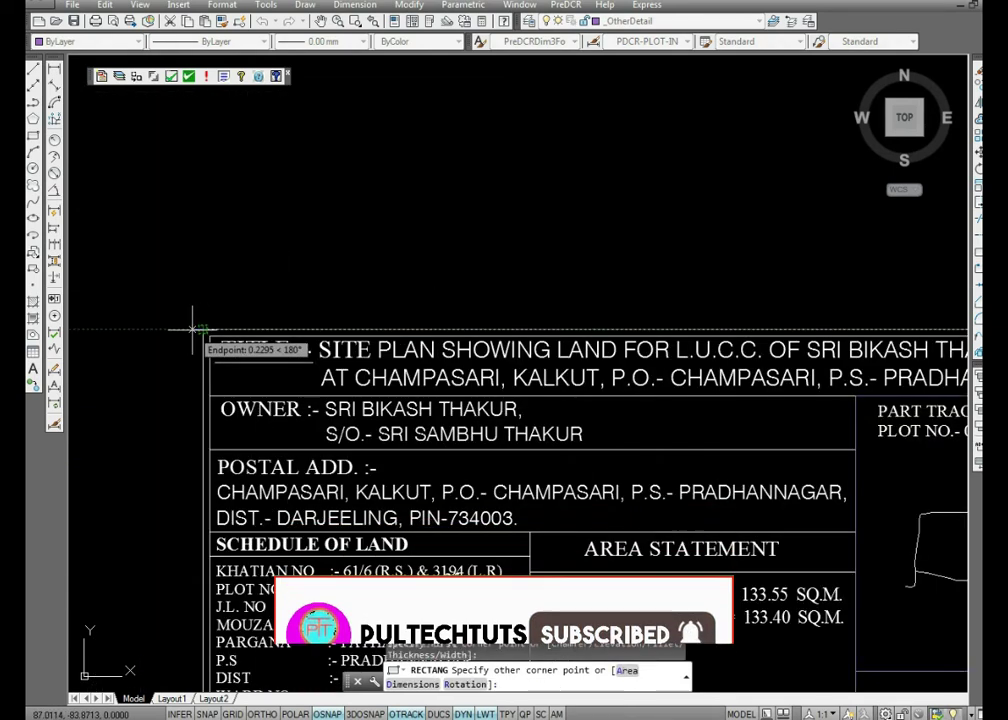
pyautogui.scroll(-5, 545, 285)
pyautogui.scroll(4, 684, 283)
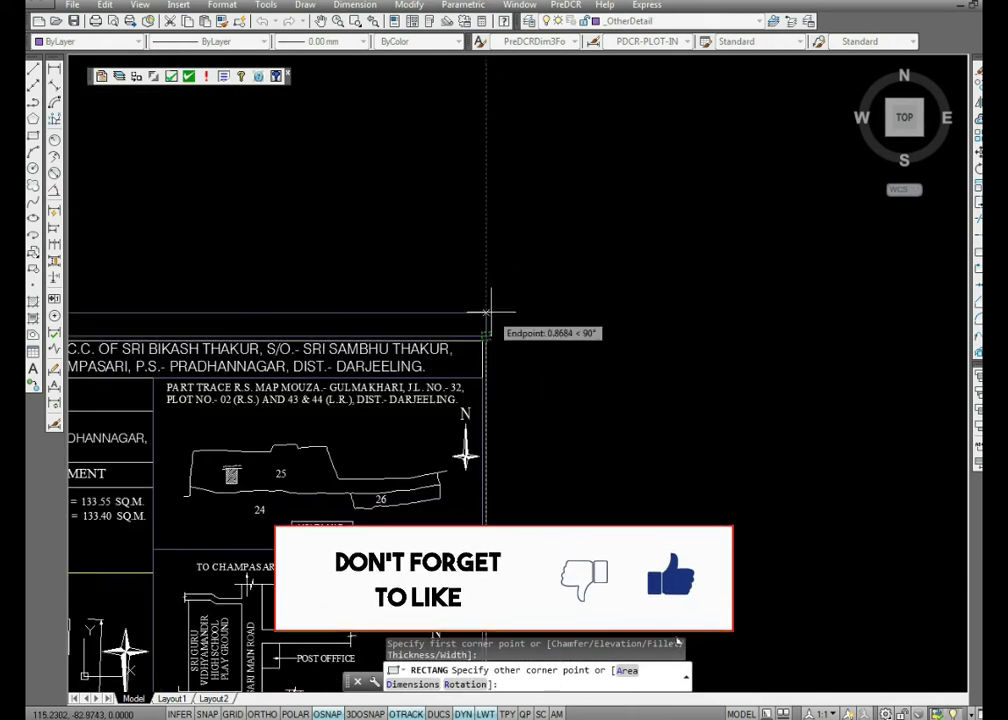
pyautogui.click(488, 284)
pyautogui.scroll(-6, 560, 285)
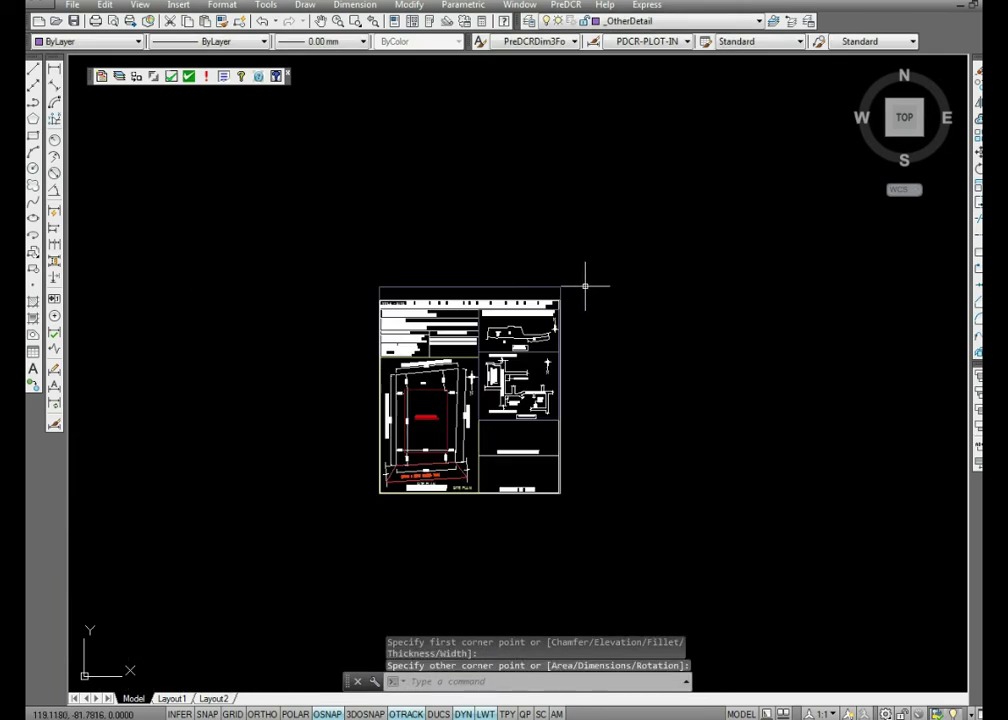
pyautogui.scroll(2, 500, 292)
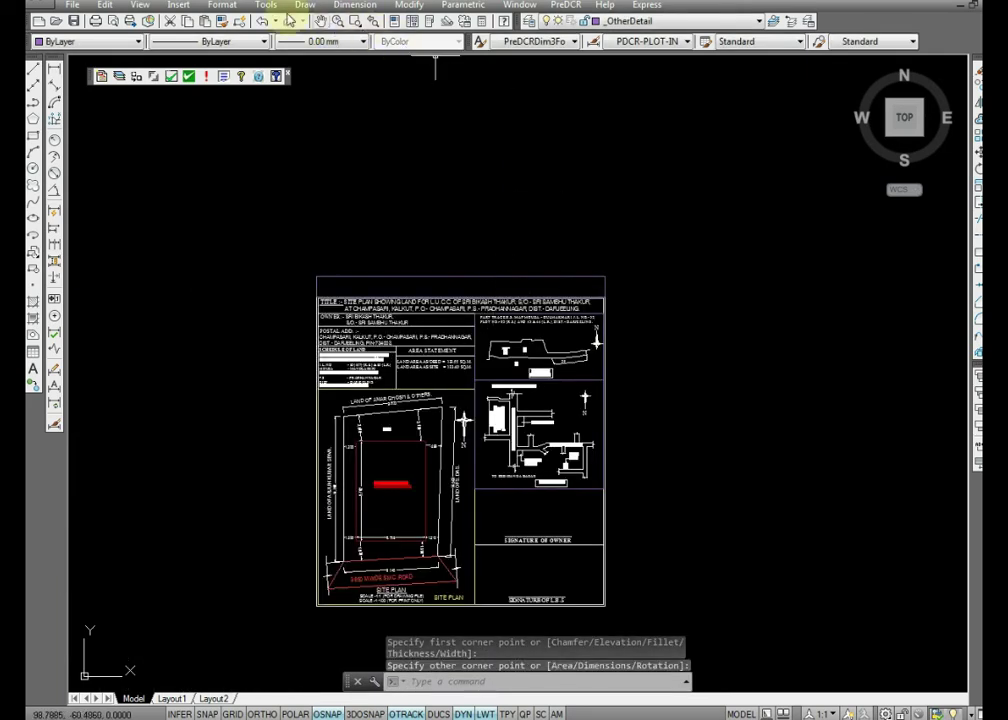
# Step: Mark the rectangle around the mouza map panel as the PreDCR other detail Mouza Map
pyautogui.click(565, 6)
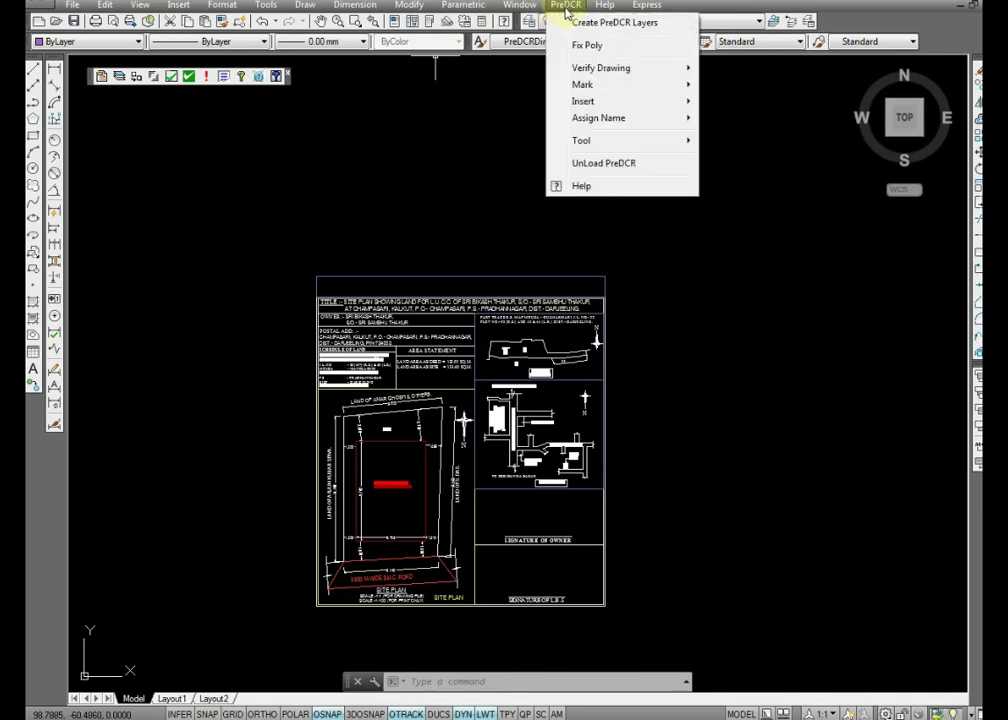
pyautogui.moveTo(600, 90)
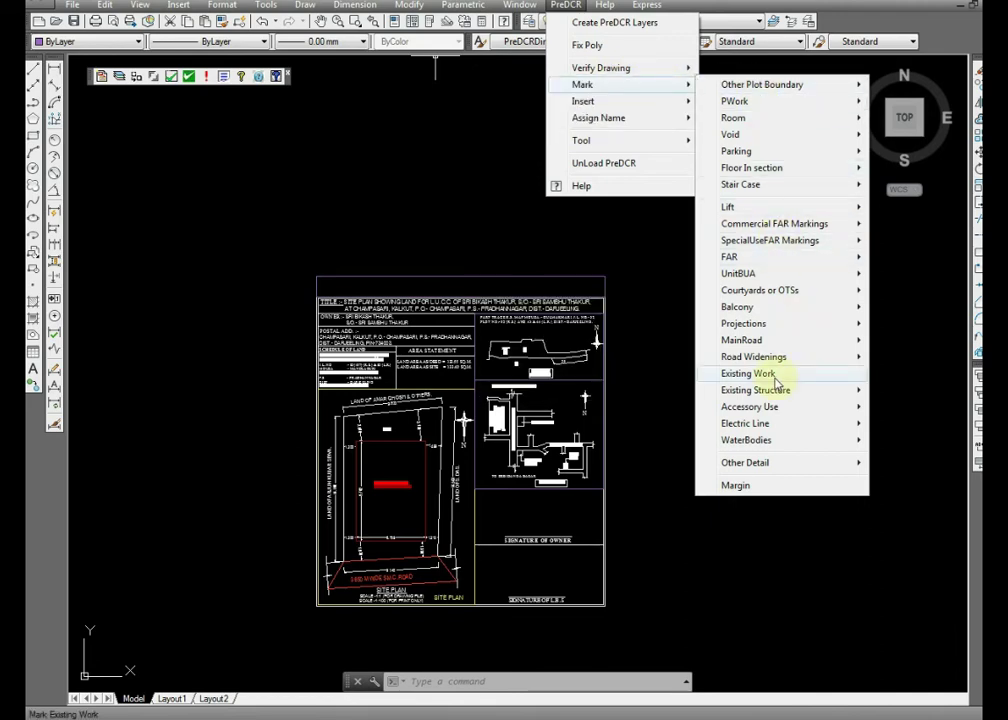
pyautogui.moveTo(733, 467)
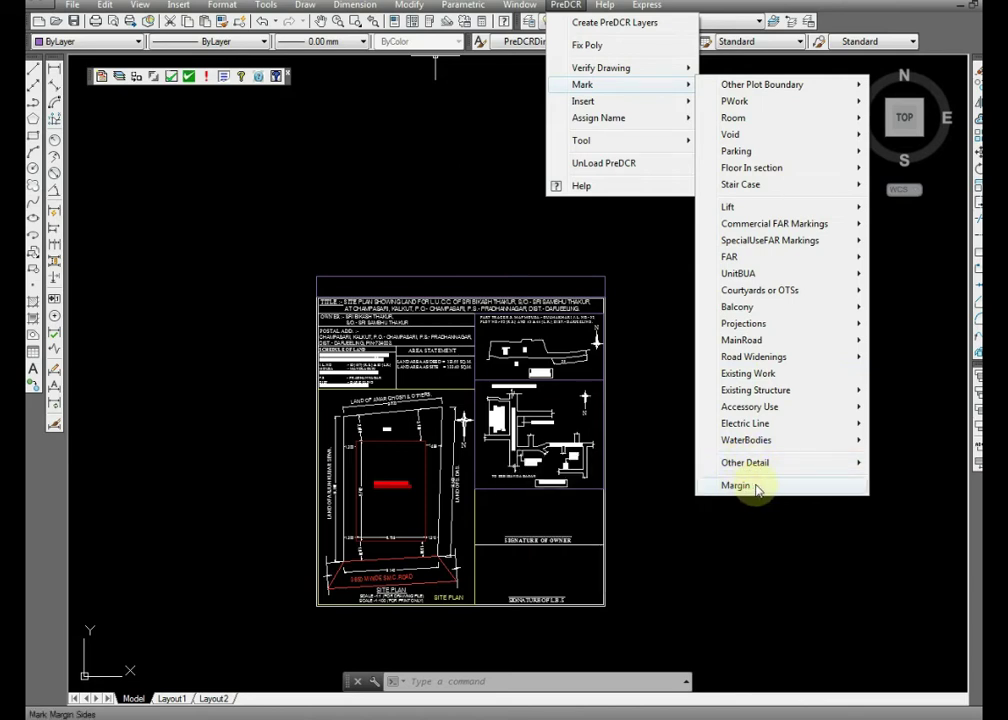
pyautogui.moveTo(769, 469)
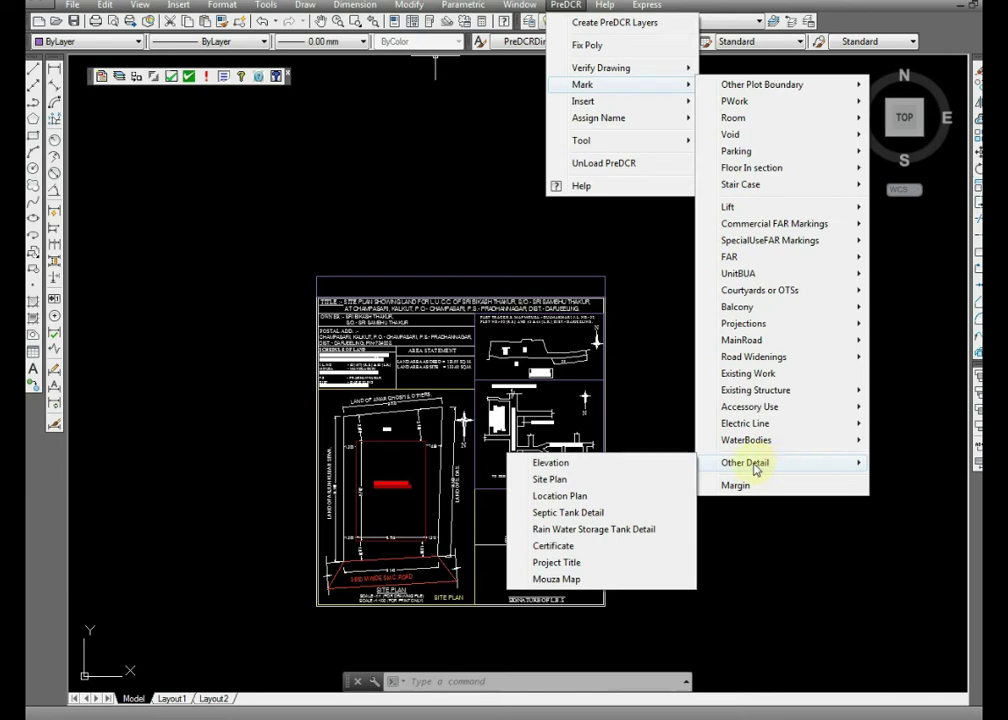
pyautogui.click(570, 582)
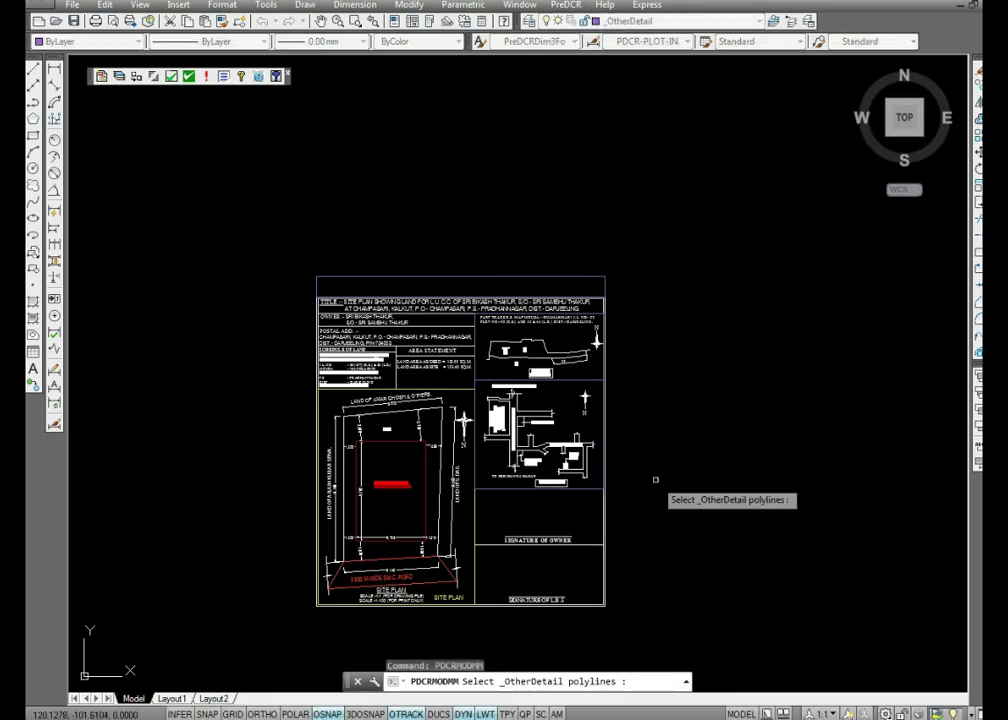
pyautogui.scroll(7, 480, 465)
pyautogui.scroll(-3, 480, 465)
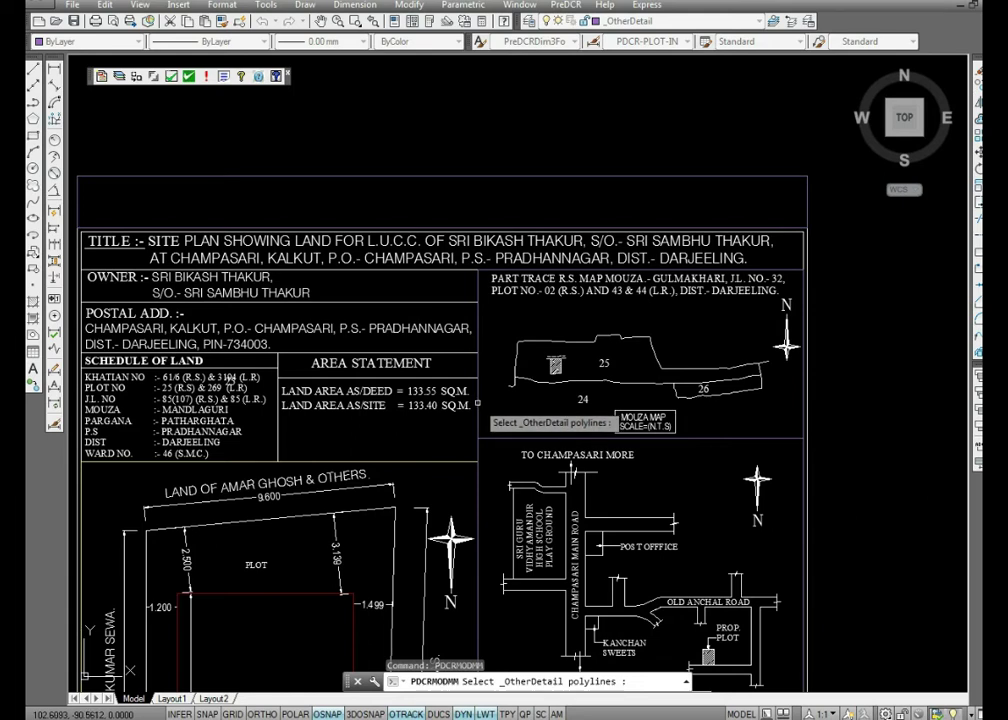
pyautogui.click(477, 403)
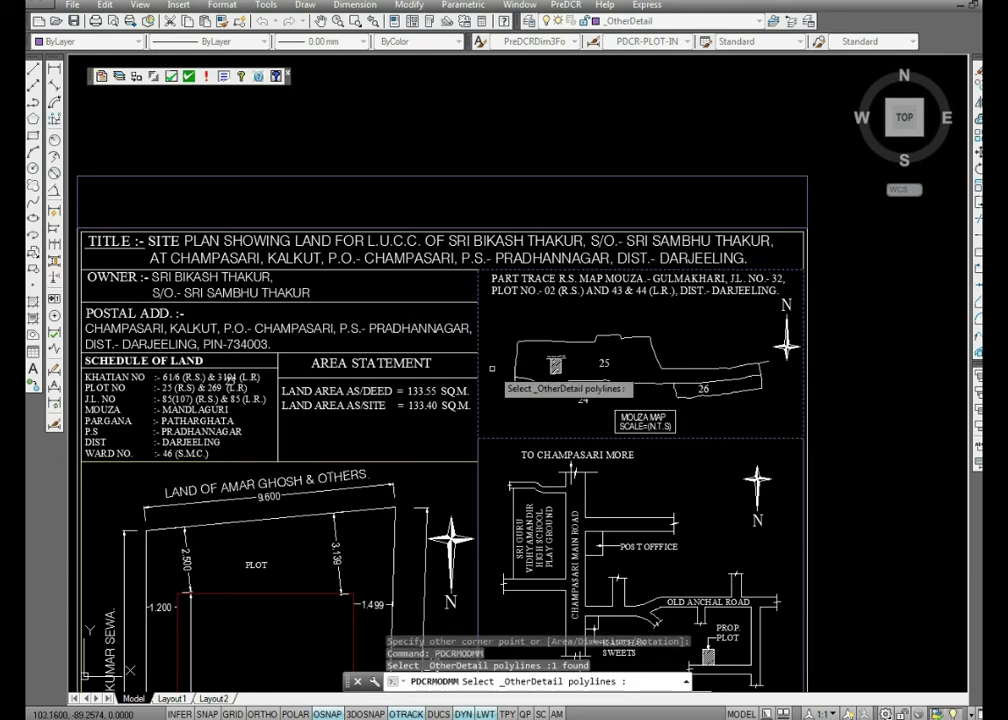
pyautogui.press('Return')
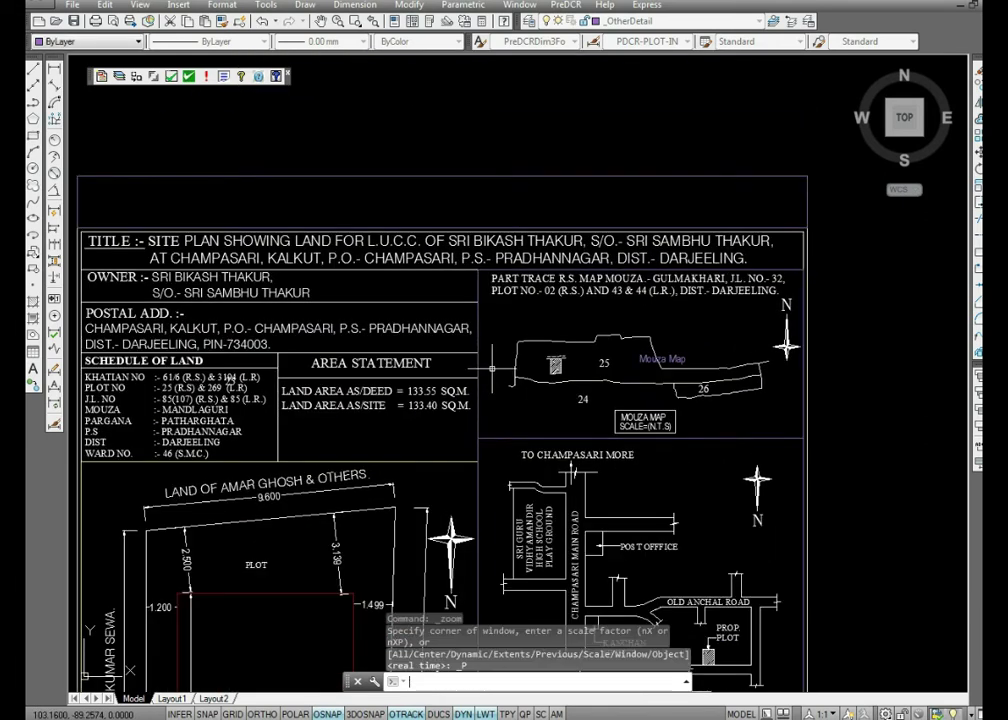
# Step: Move the Mouza Map label to the empty space beside the boxed MOUZA MAP scale title, below plot number 24
pyautogui.rightClick(630, 380)
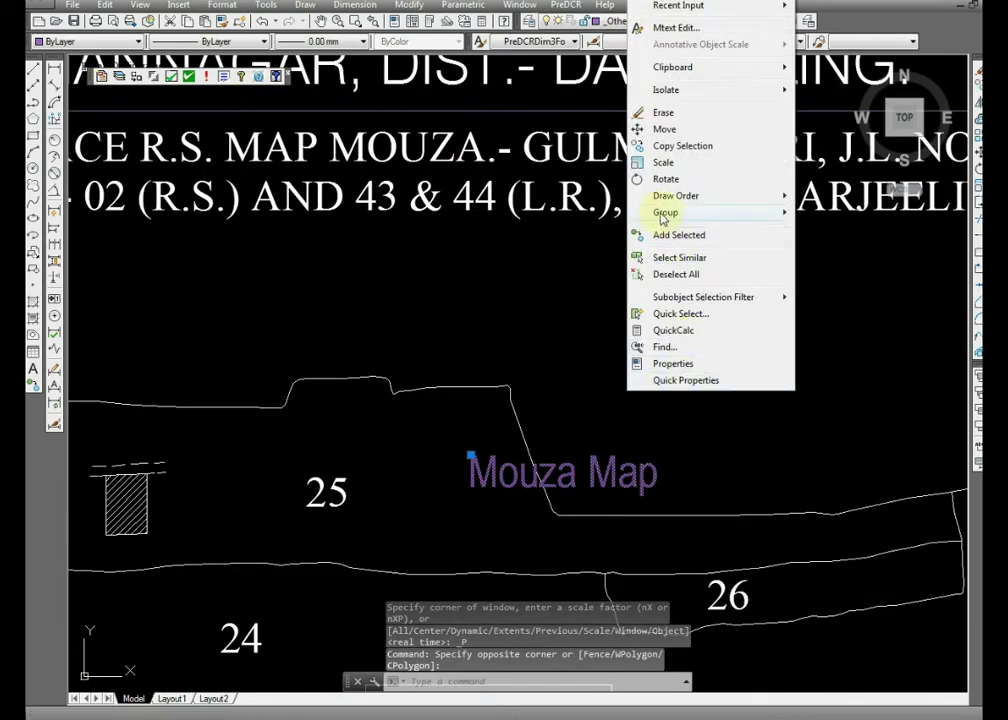
pyautogui.click(668, 130)
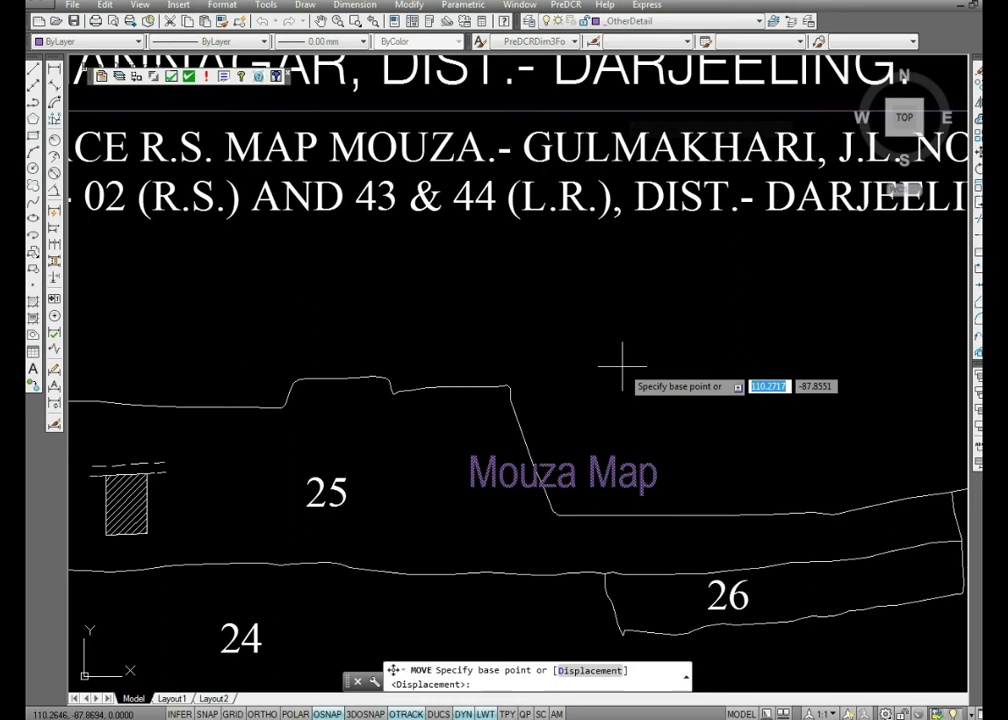
pyautogui.click(596, 440)
pyautogui.scroll(-5, 610, 300)
pyautogui.scroll(-2, 615, 330)
pyautogui.scroll(6, 590, 385)
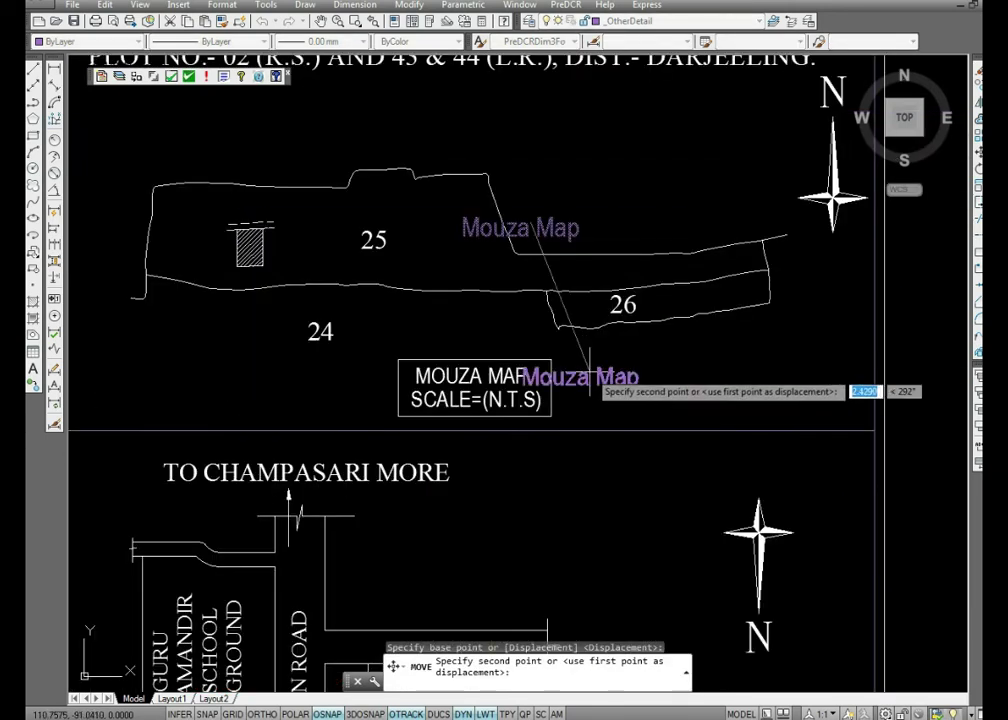
pyautogui.click(320, 395)
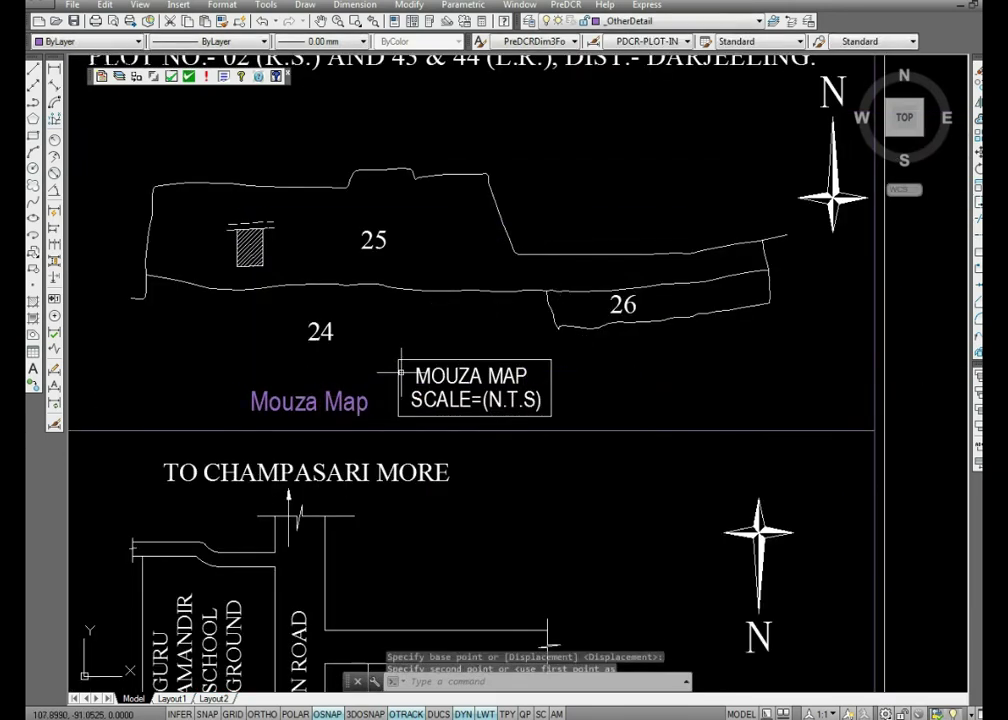
# Step: Mark the rectangle around the index map panel as the PreDCR other detail Location Plan
pyautogui.scroll(-5, 420, 360)
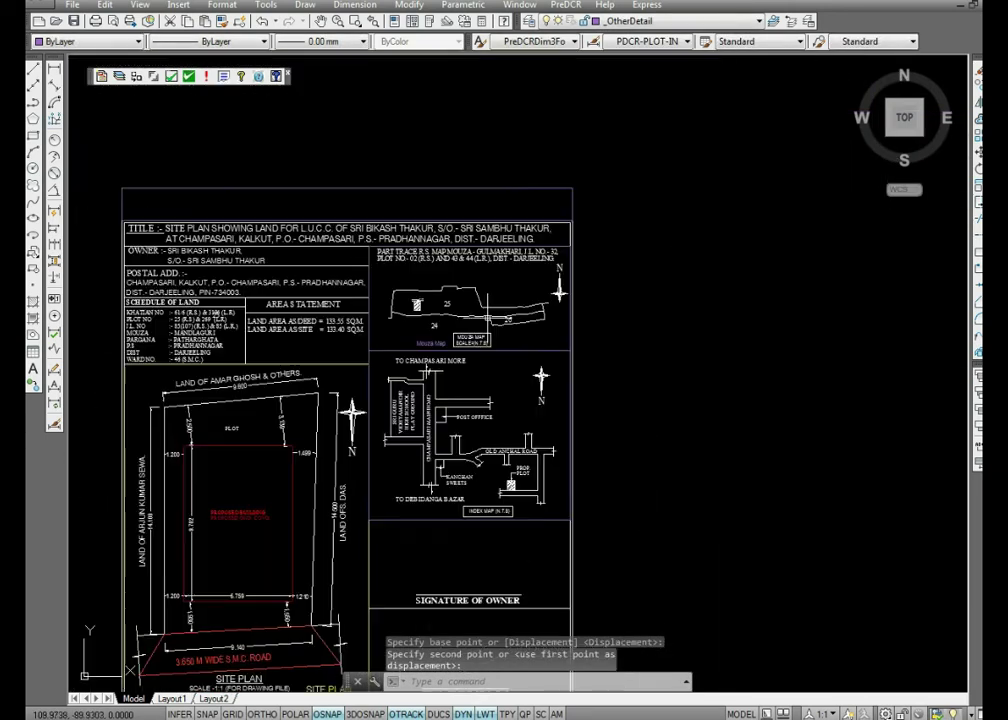
pyautogui.click(566, 5)
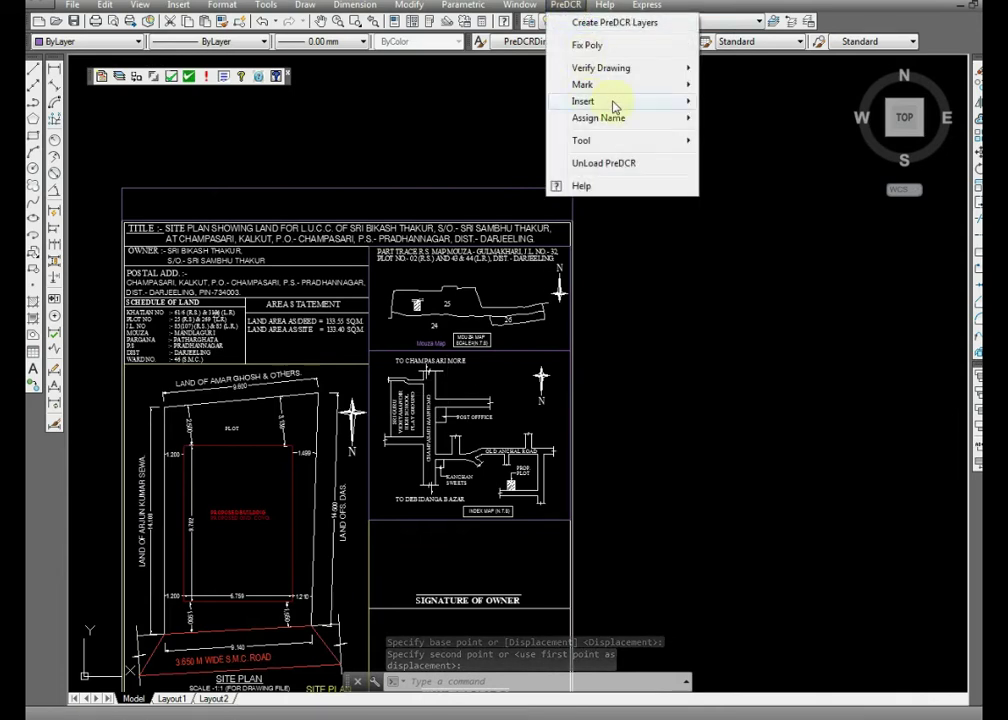
pyautogui.moveTo(588, 88)
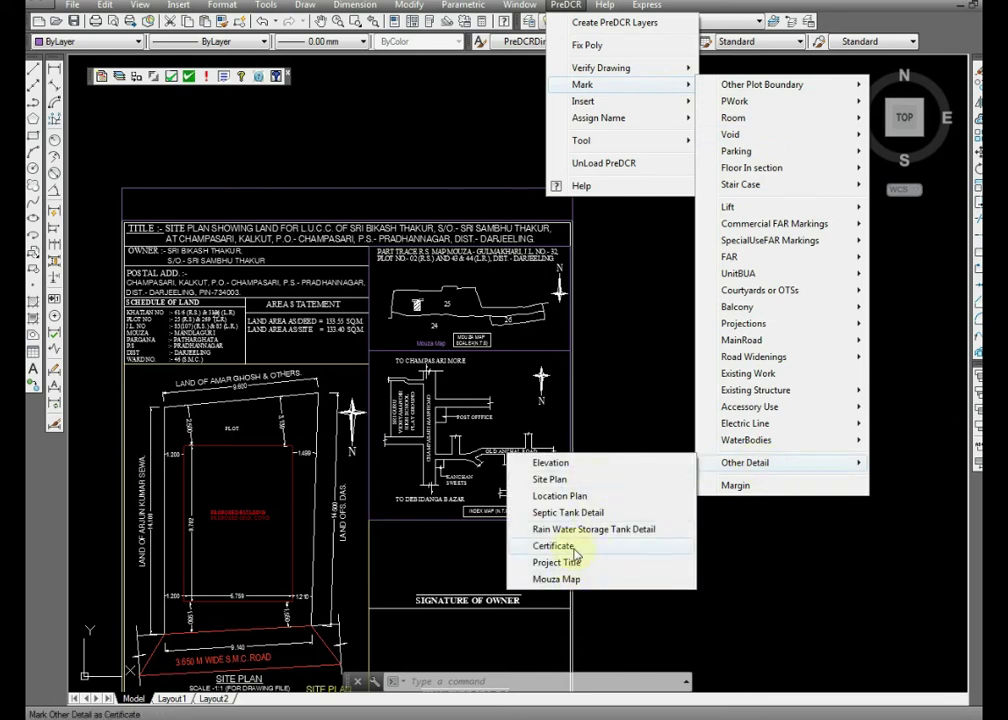
pyautogui.click(565, 497)
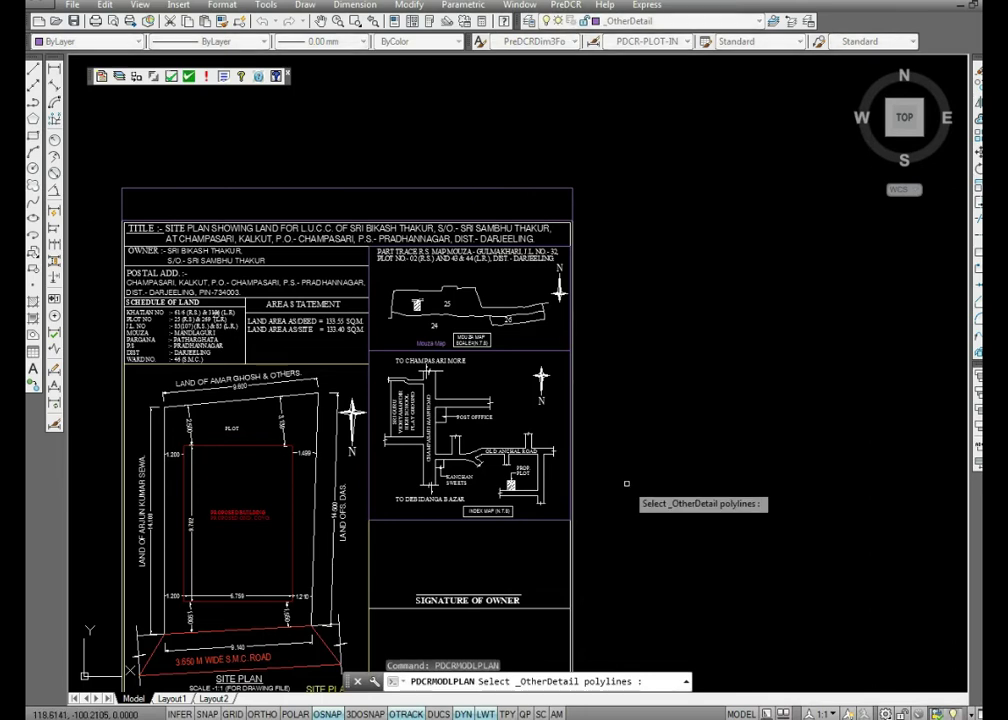
pyautogui.click(369, 487)
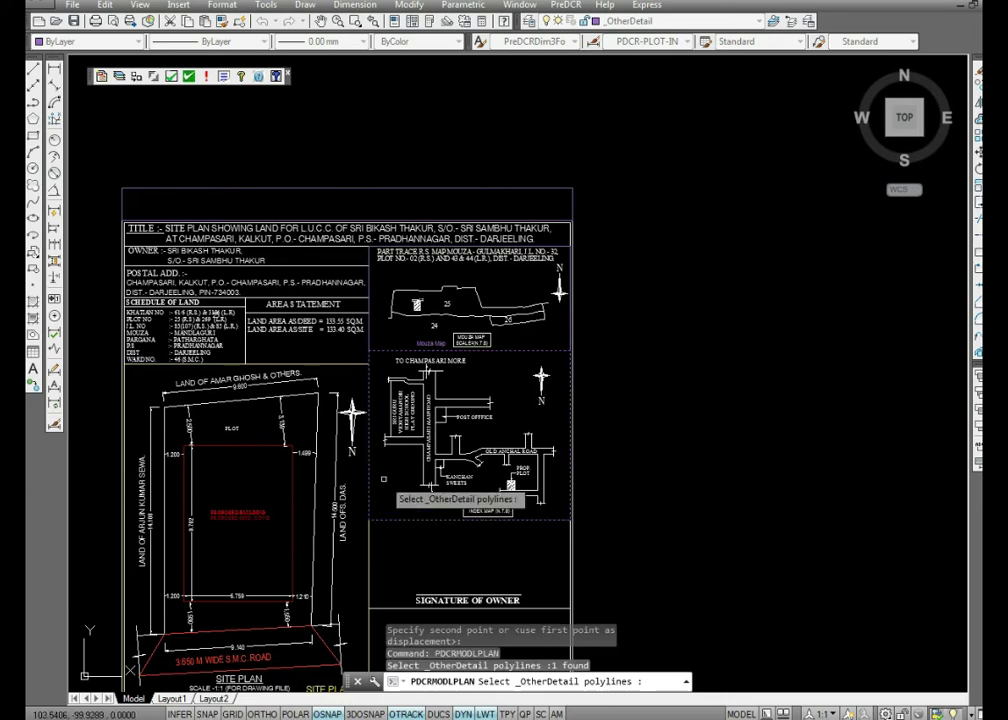
pyautogui.press('Return')
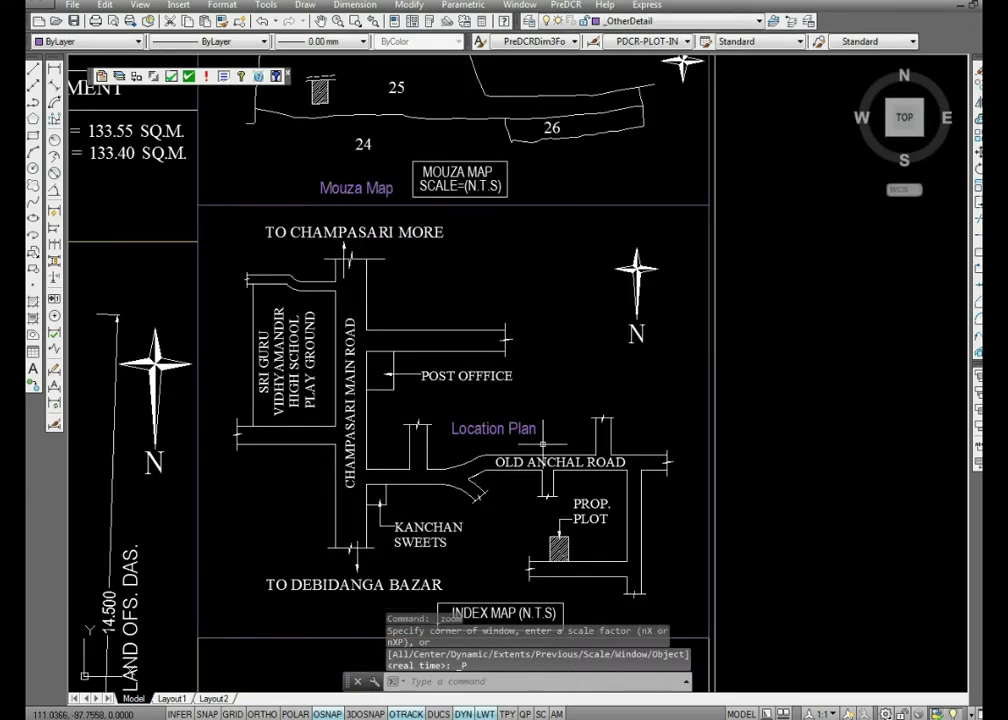
# Step: Move the Location Plan label below the TO DEBIDANGA BAZAR text, beside the boxed INDEX MAP (N.T.S) title
pyautogui.click(542, 443)
pyautogui.click(475, 410)
pyautogui.rightClick(526, 404)
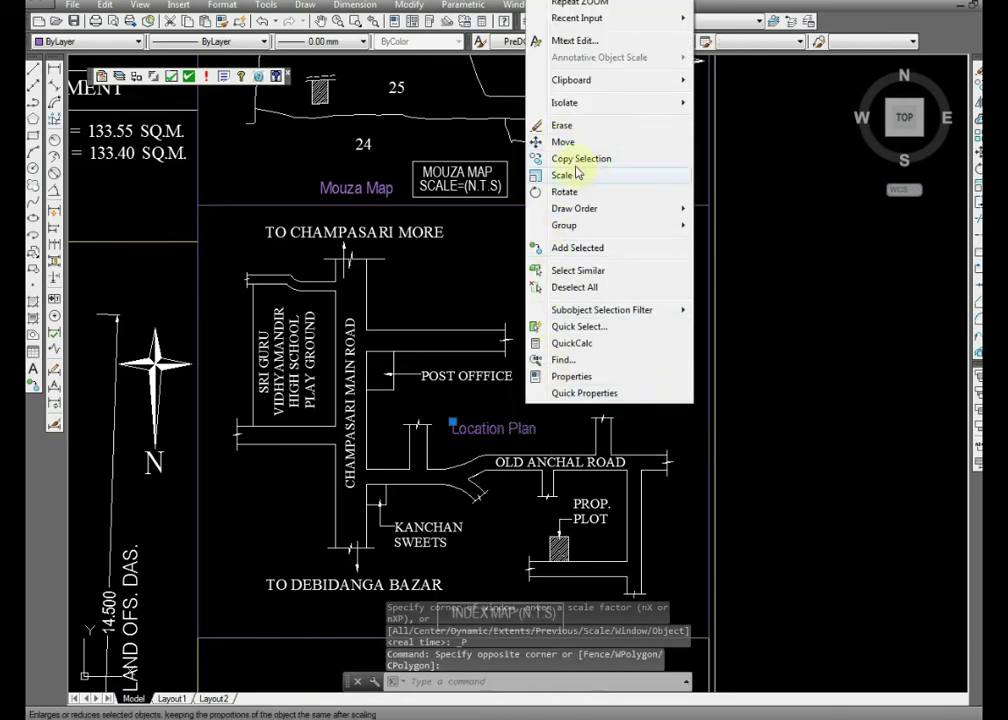
pyautogui.click(487, 435)
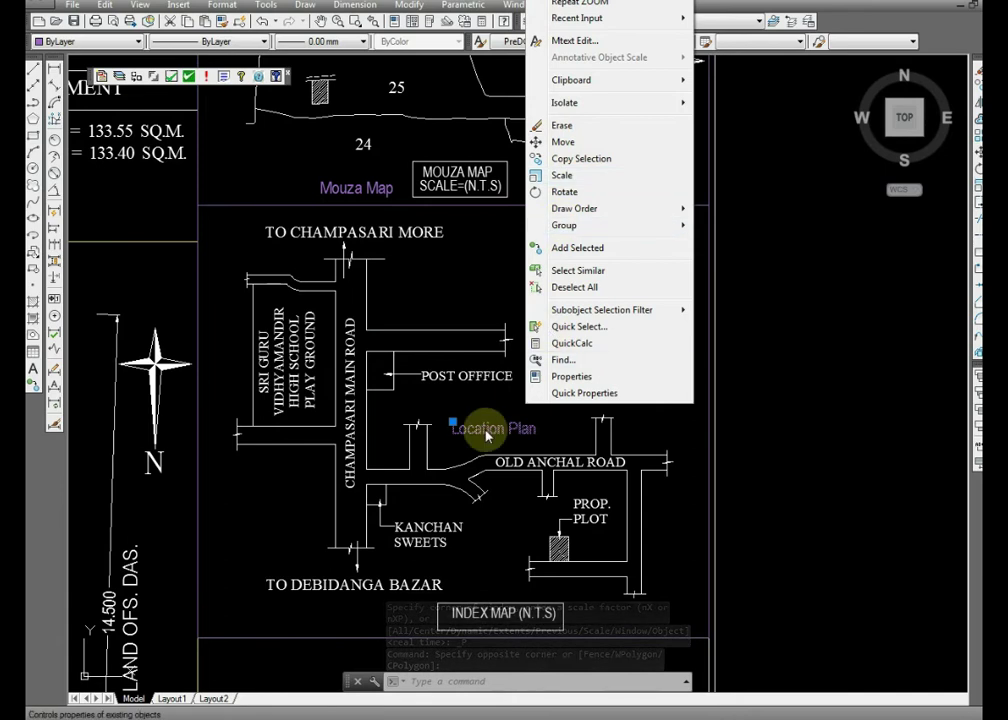
pyautogui.click(563, 142)
pyautogui.scroll(5, 470, 420)
pyautogui.click(456, 357)
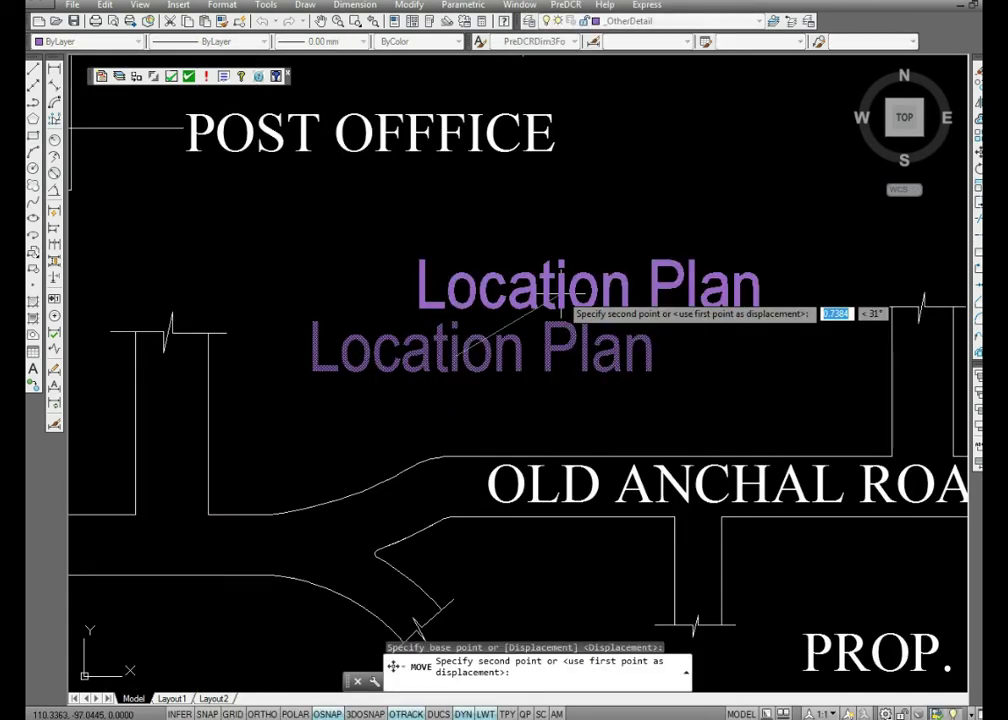
pyautogui.scroll(-5, 562, 302)
pyautogui.scroll(5, 580, 394)
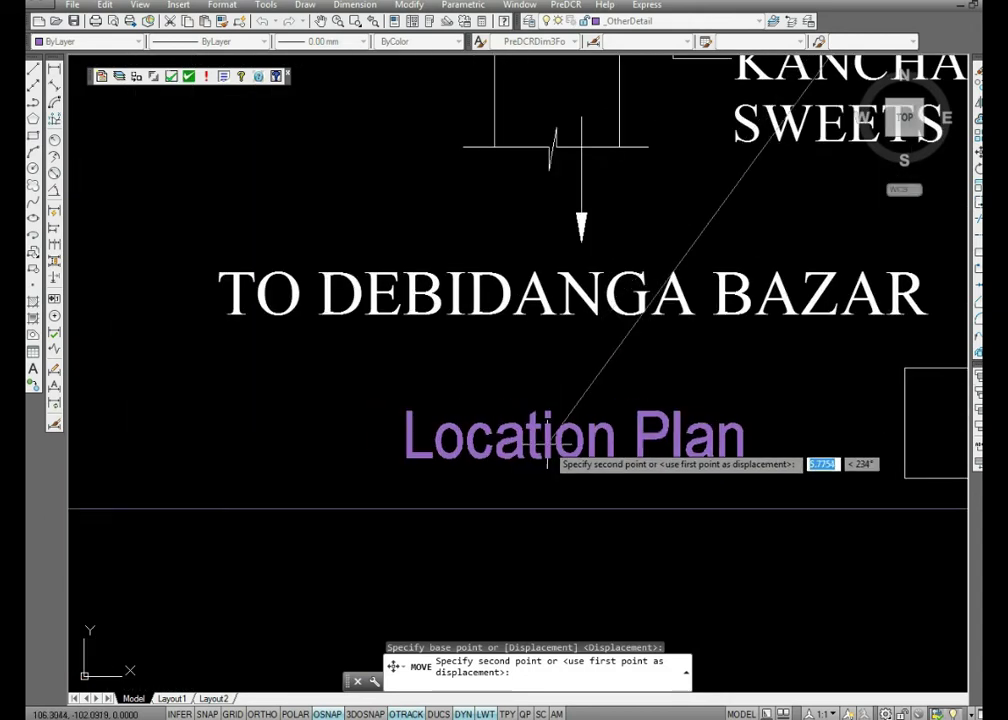
pyautogui.scroll(-4, 547, 462)
pyautogui.click(527, 440)
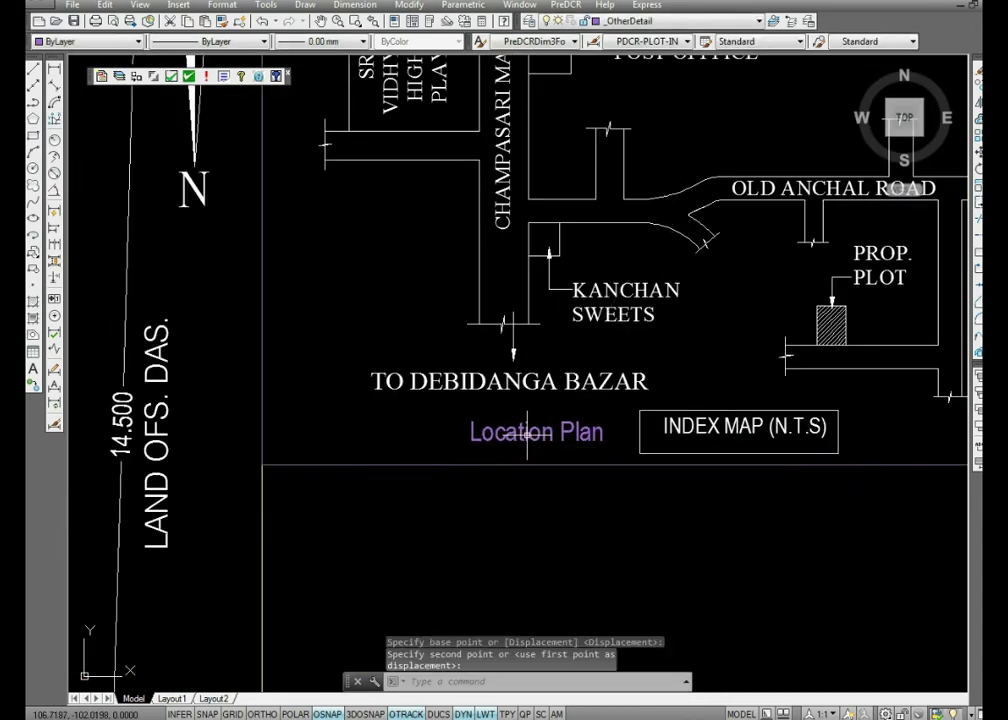
pyautogui.scroll(-5, 527, 440)
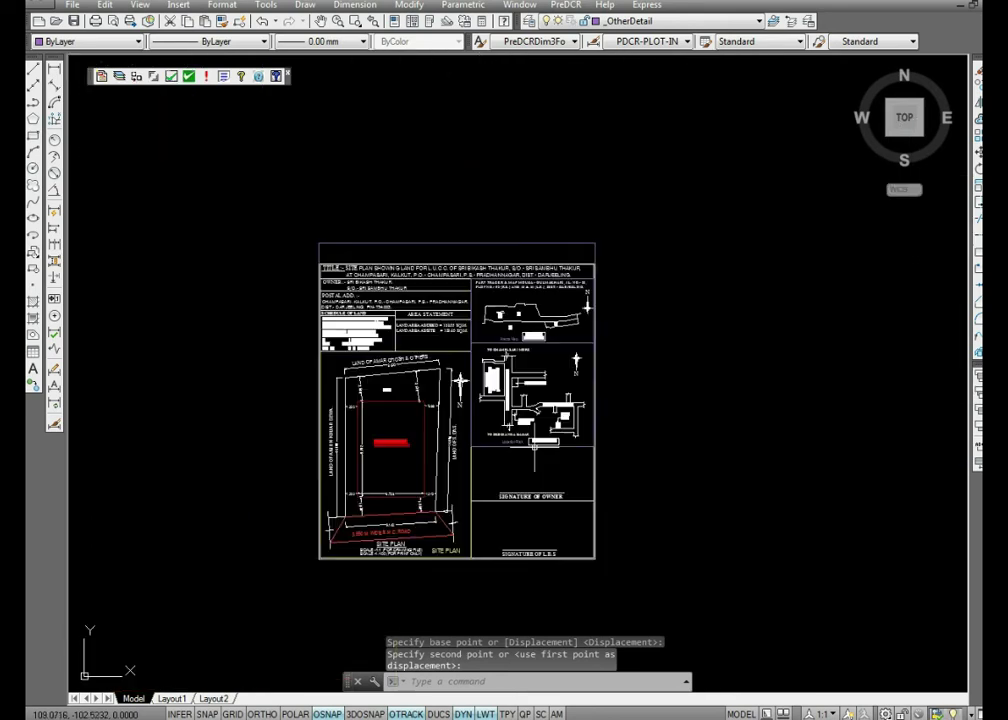
# Step: Mark the empty rectangle above the title block as the PreDCR other detail Project Title, named SITE PLAN FOR L.U.C.C
pyautogui.scroll(4, 432, 230)
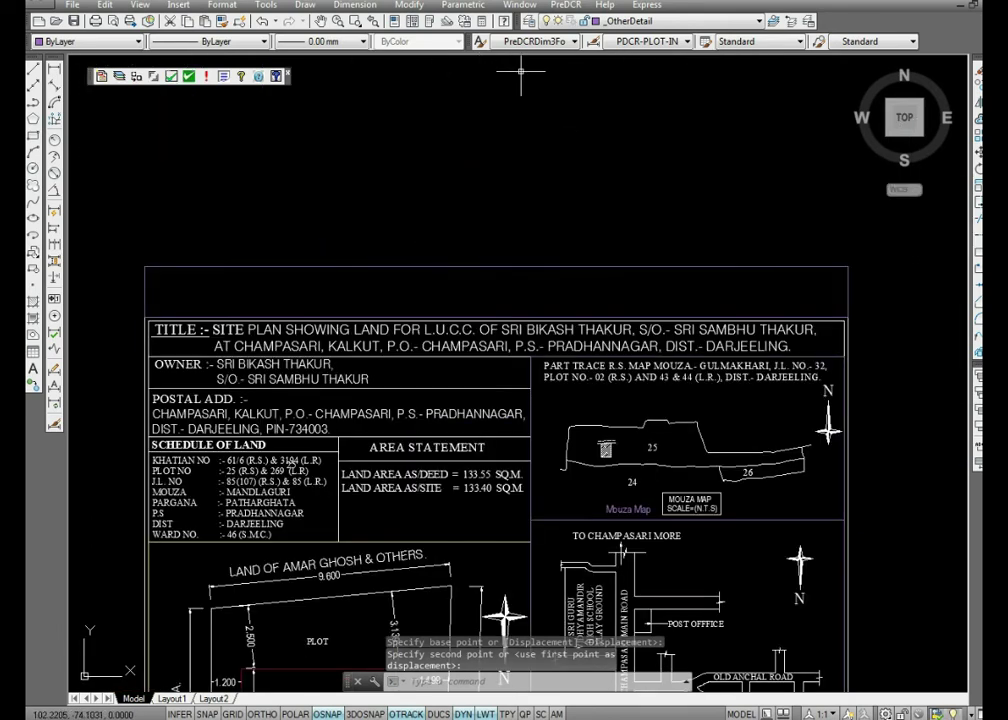
pyautogui.click(565, 4)
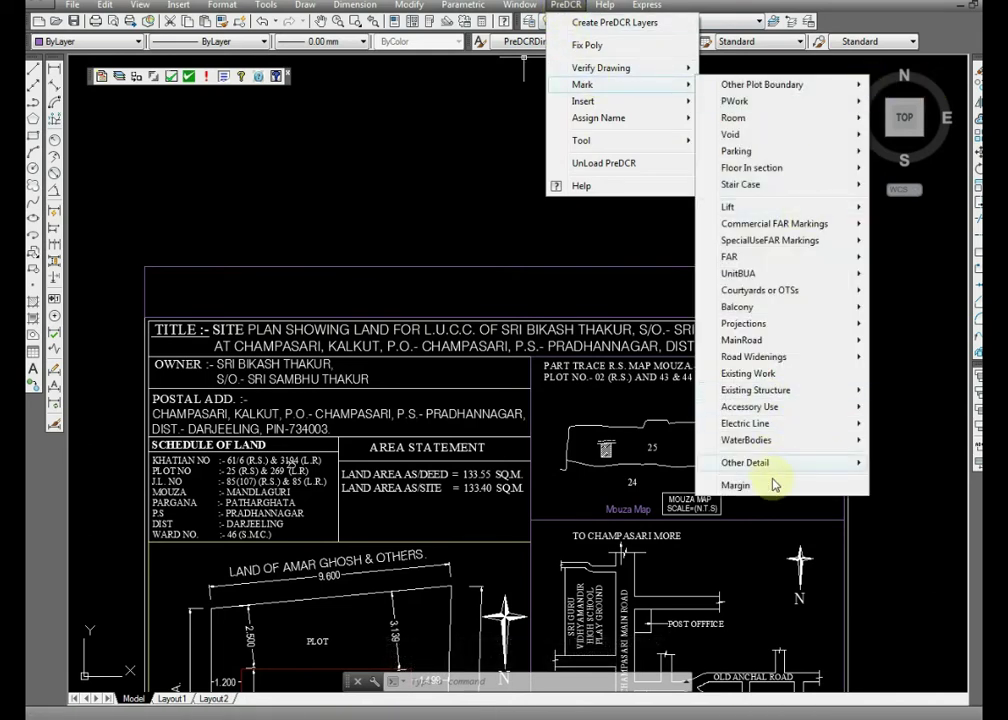
pyautogui.moveTo(760, 470)
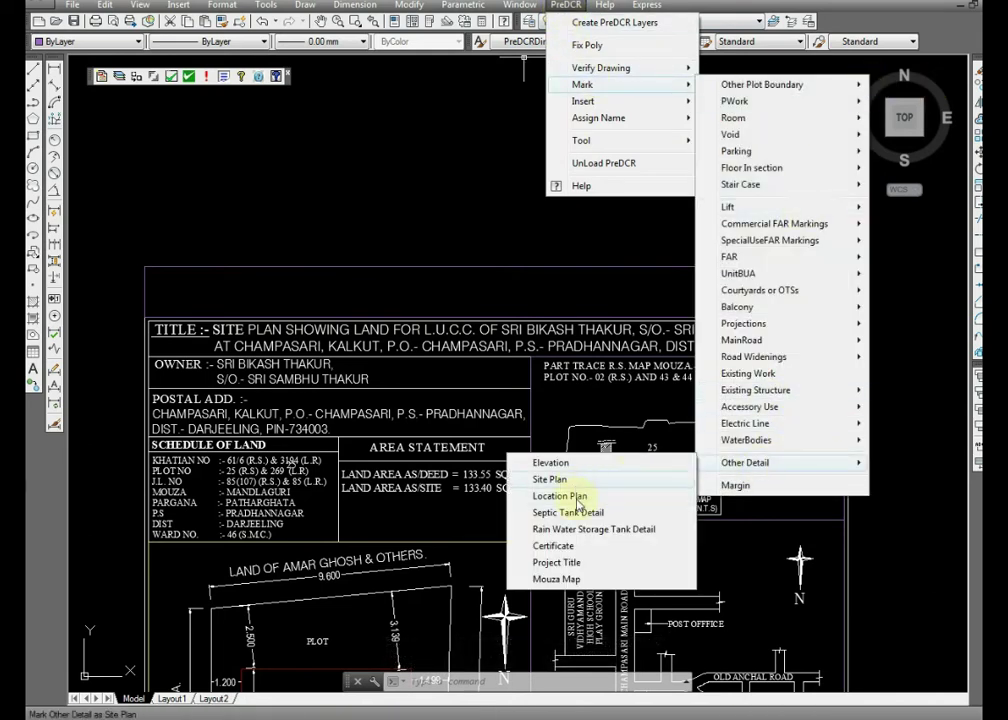
pyautogui.click(556, 562)
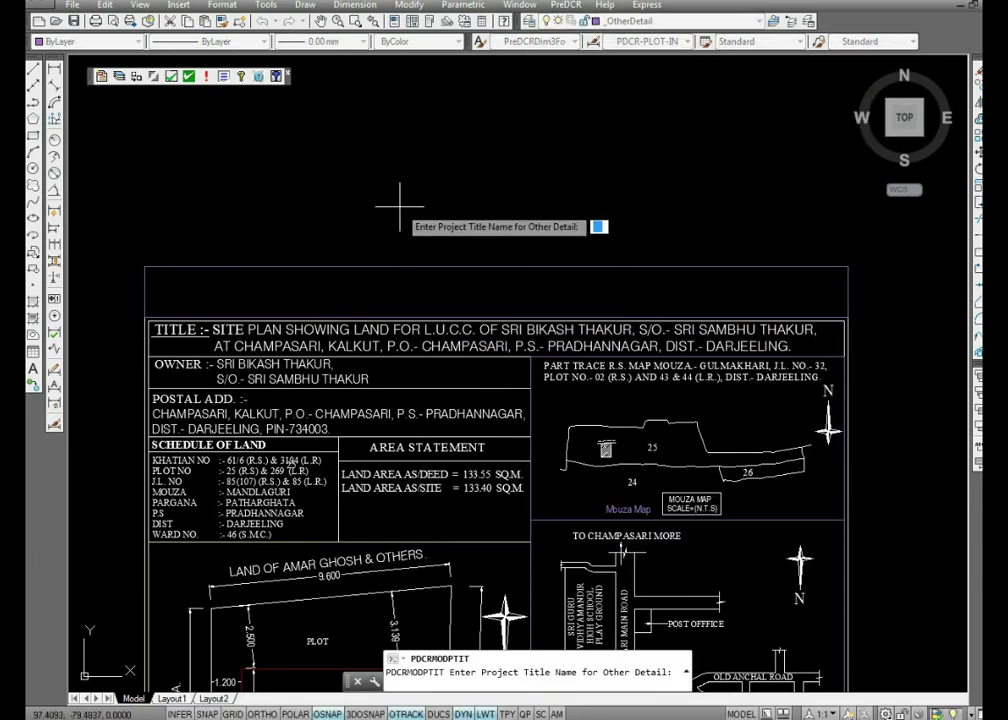
pyautogui.write('SITE')
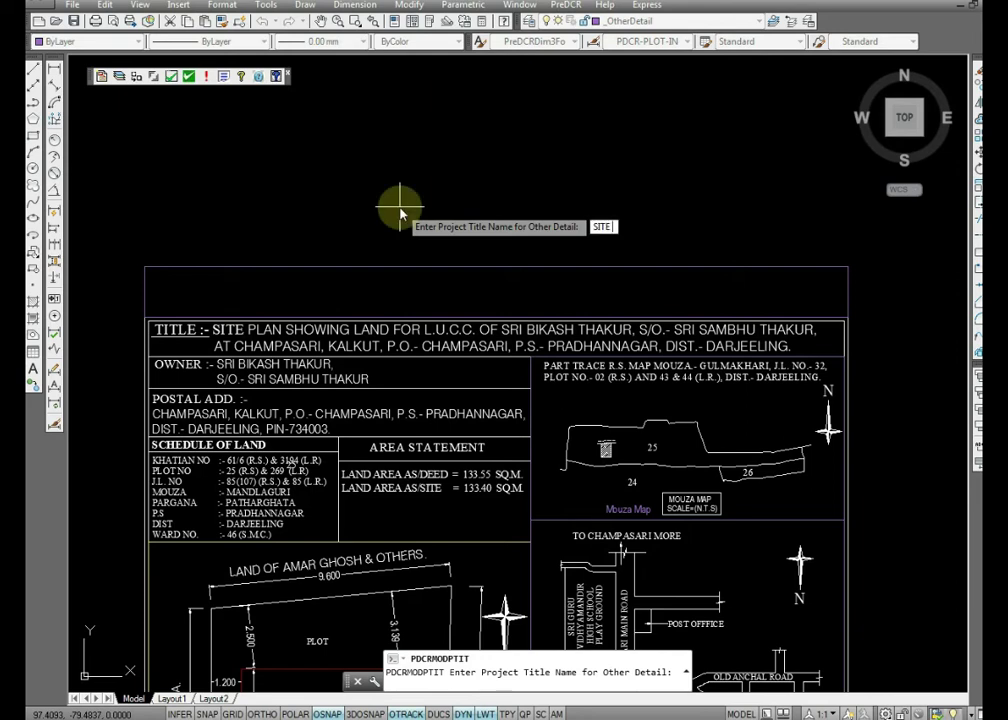
pyautogui.write(' PLAN FOR')
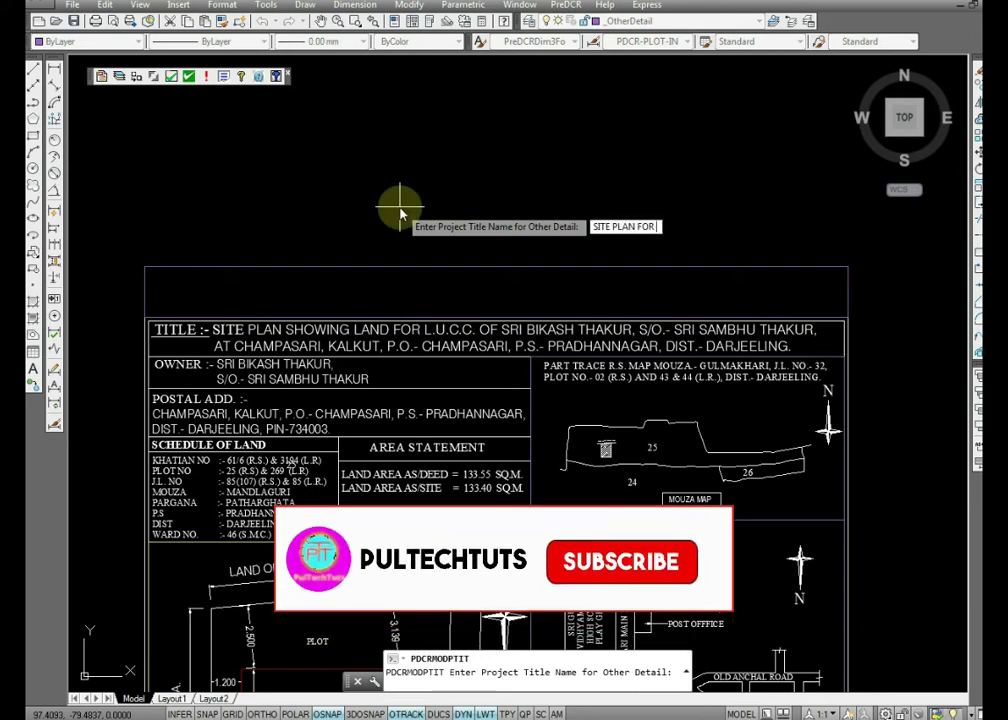
pyautogui.write(' L.U.')
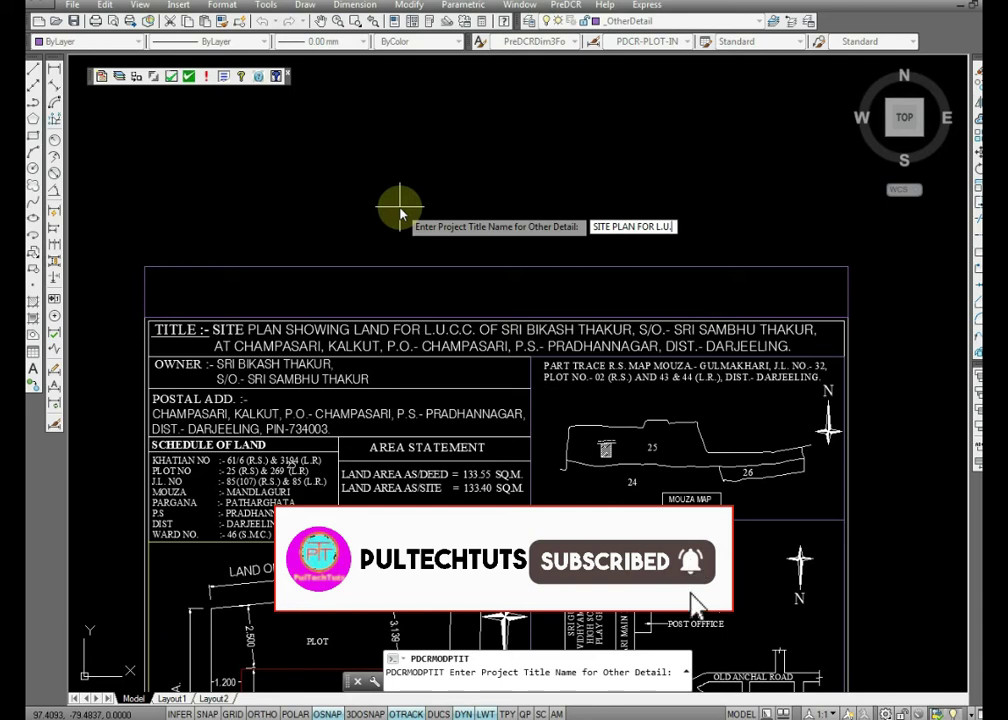
pyautogui.write('C.C.')
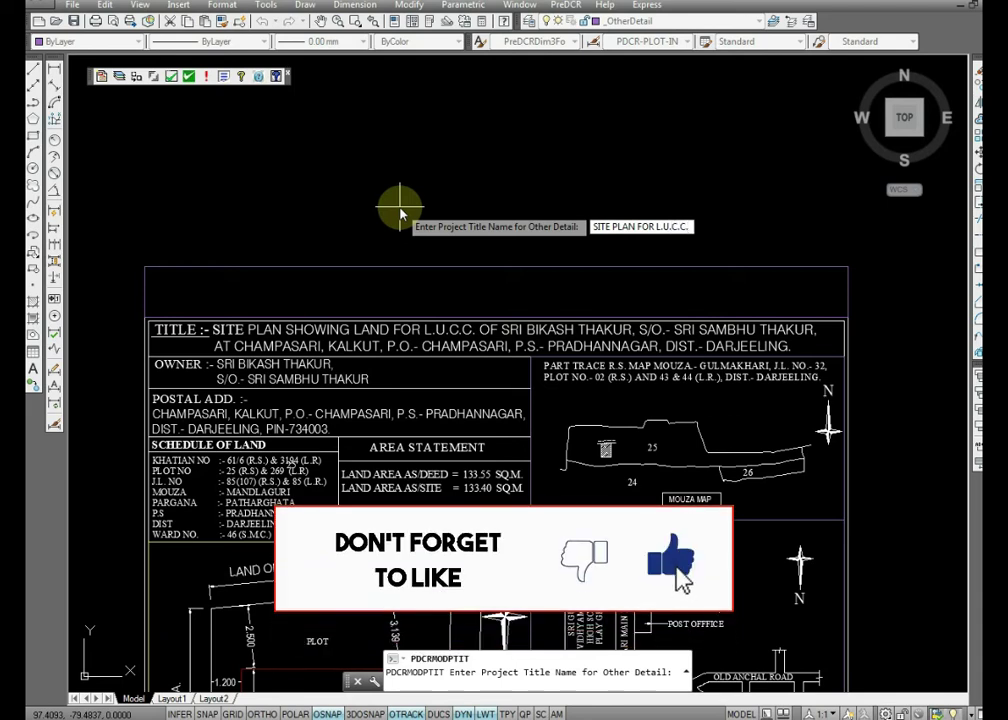
pyautogui.press('Return')
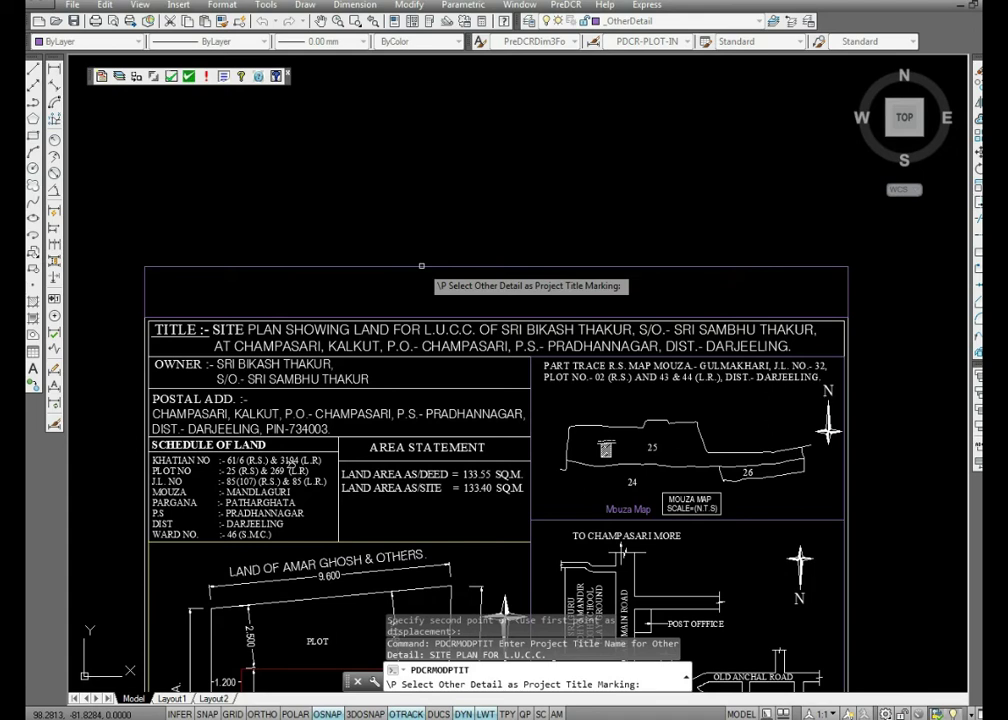
pyautogui.click(421, 265)
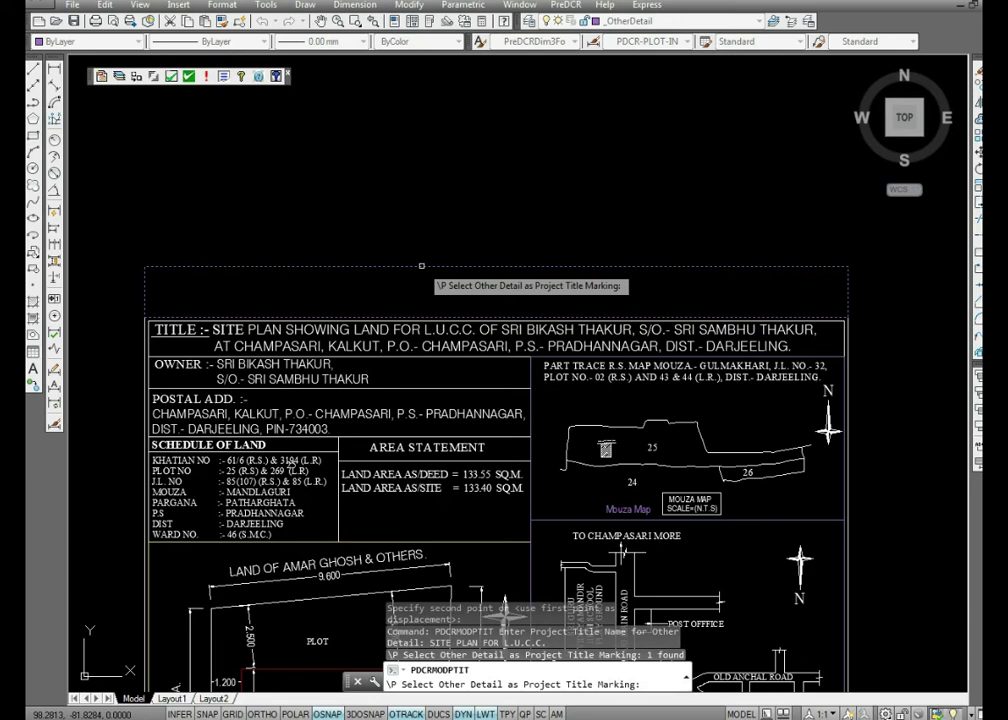
pyautogui.press('Return')
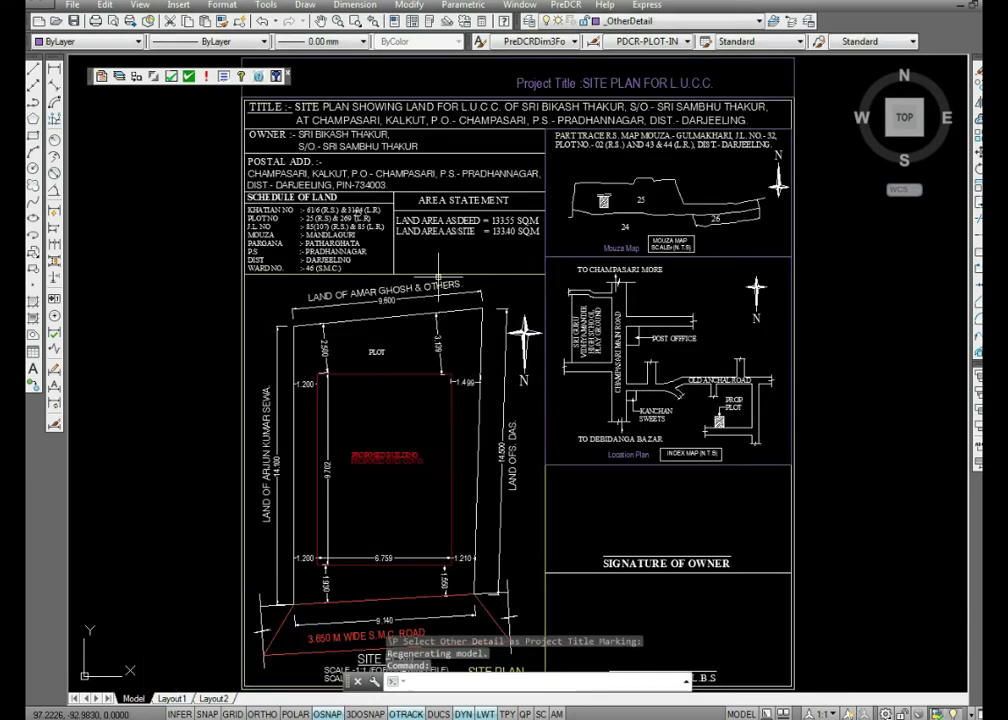
# Step: Move the Project Title label to the left end of the empty strip above the title block
pyautogui.scroll(4, 518, 165)
pyautogui.scroll(4, 518, 165)
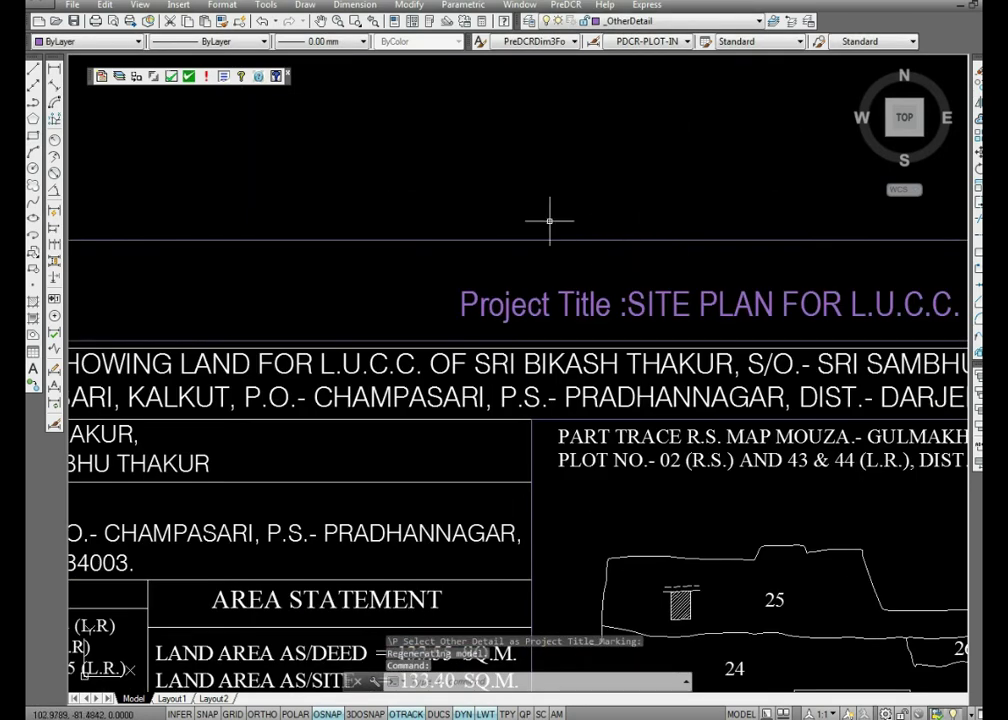
pyautogui.scroll(-2, 549, 220)
pyautogui.click(817, 260)
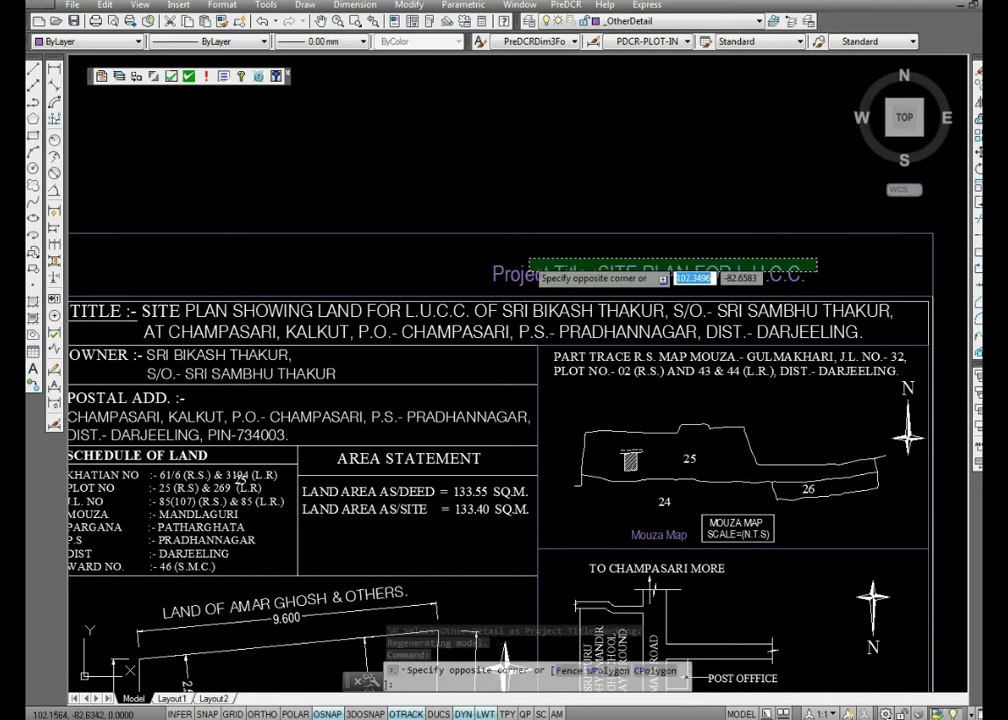
pyautogui.click(529, 272)
pyautogui.rightClick(495, 193)
pyautogui.click(590, 342)
pyautogui.scroll(-4, 592, 338)
pyautogui.click(588, 226)
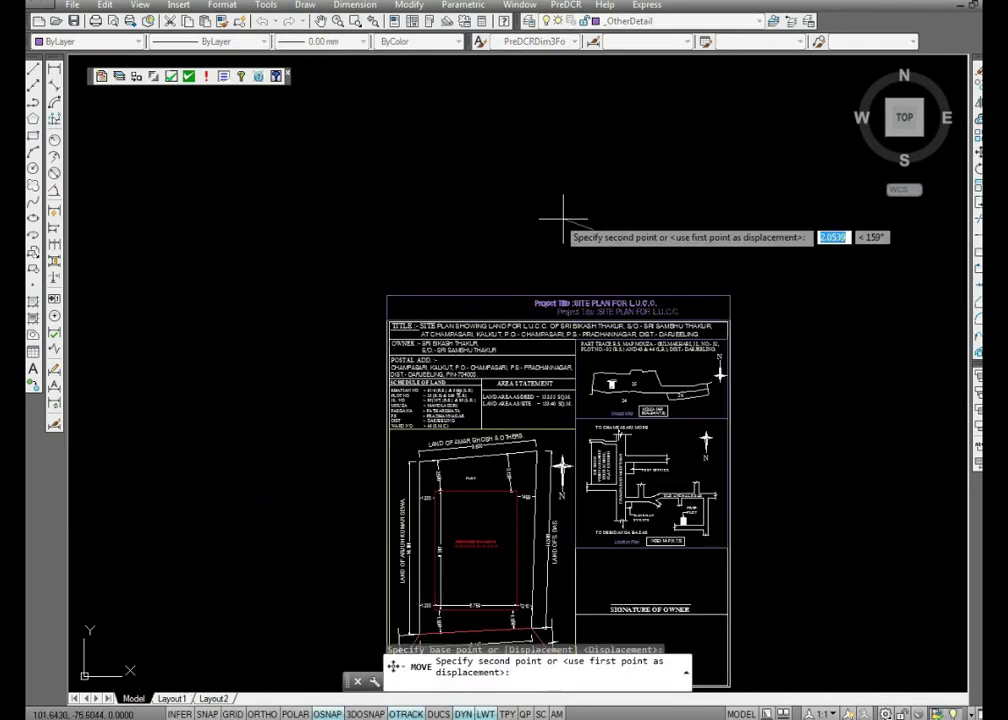
pyautogui.click(440, 226)
pyautogui.scroll(-3, 452, 246)
pyautogui.scroll(3, 487, 333)
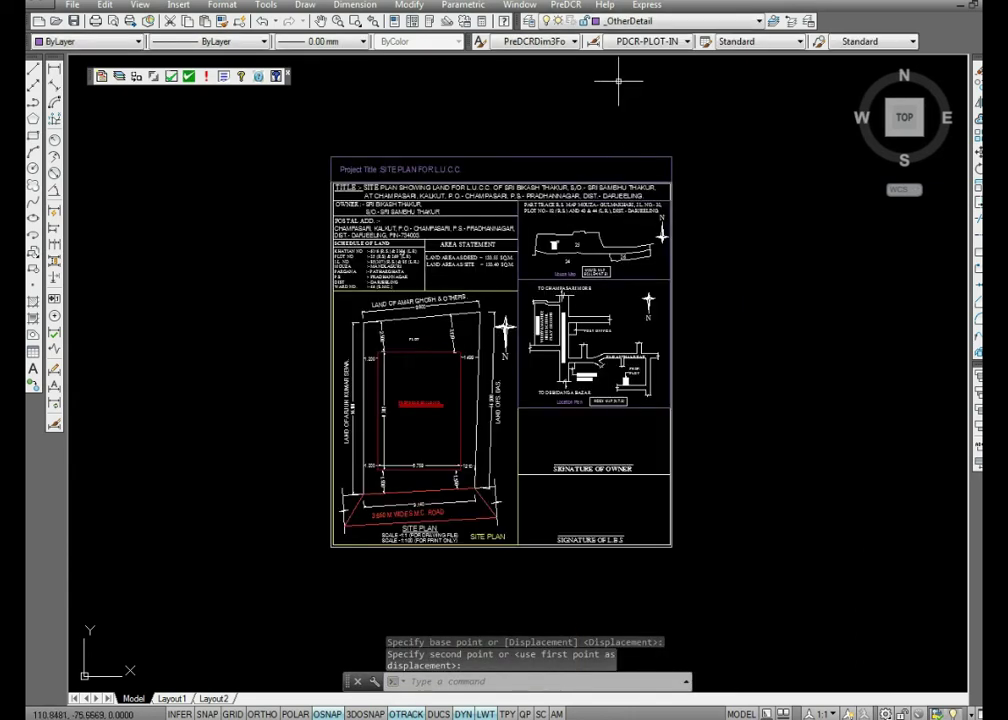
# Step: Insert a PreDCR north direction symbol in the empty space beside the sheet and rotate it 180 degrees about its centre
pyautogui.click(564, 6)
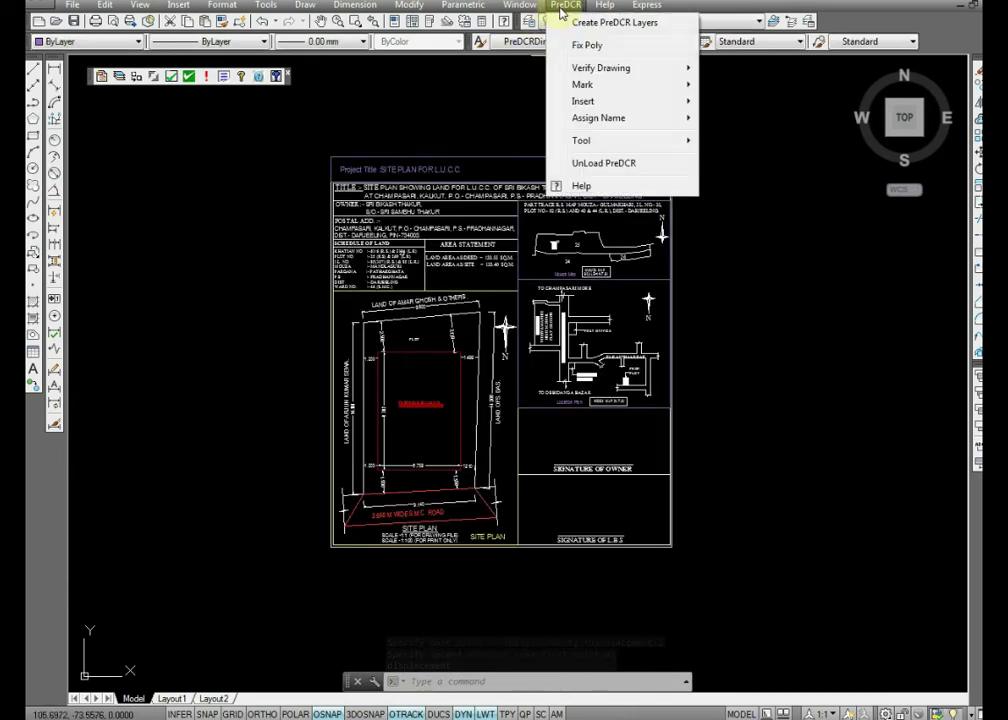
pyautogui.moveTo(600, 102)
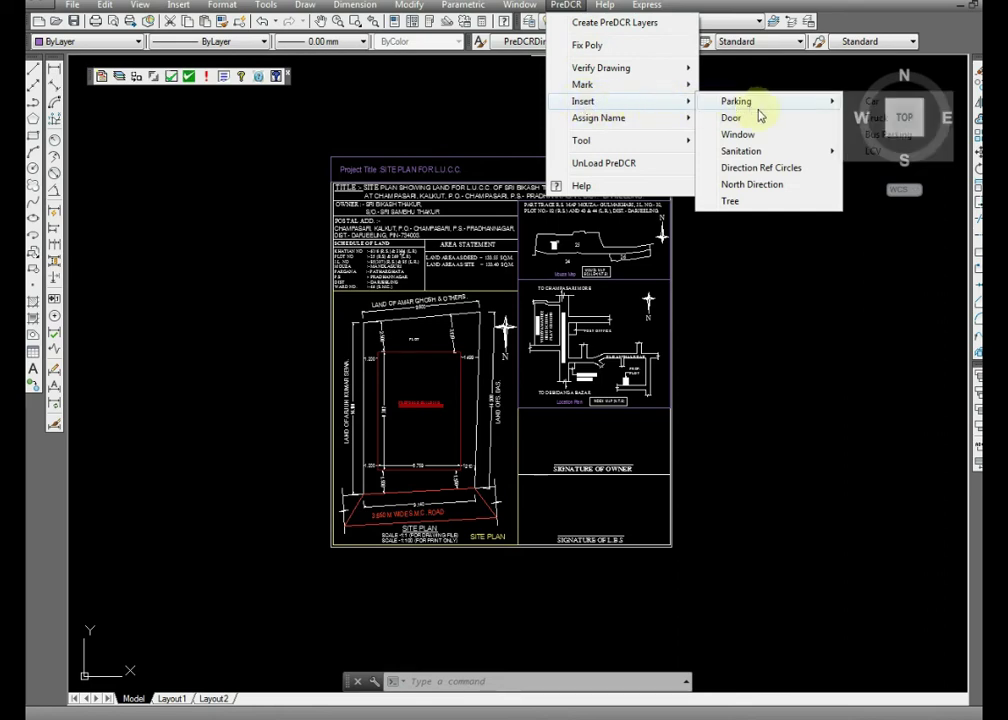
pyautogui.click(765, 189)
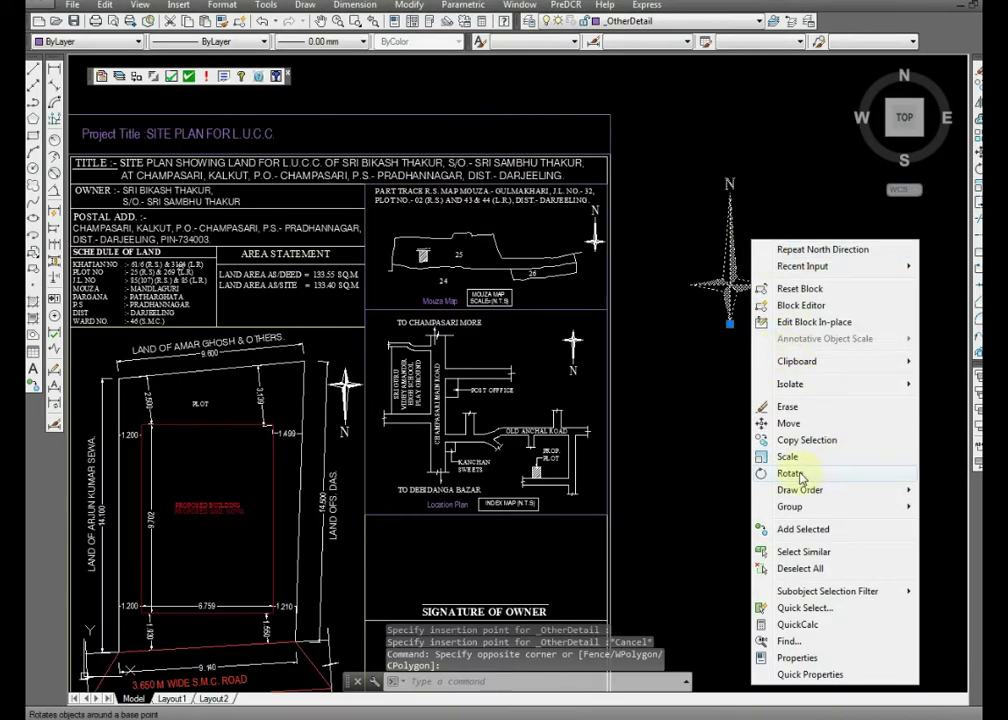
pyautogui.click(790, 474)
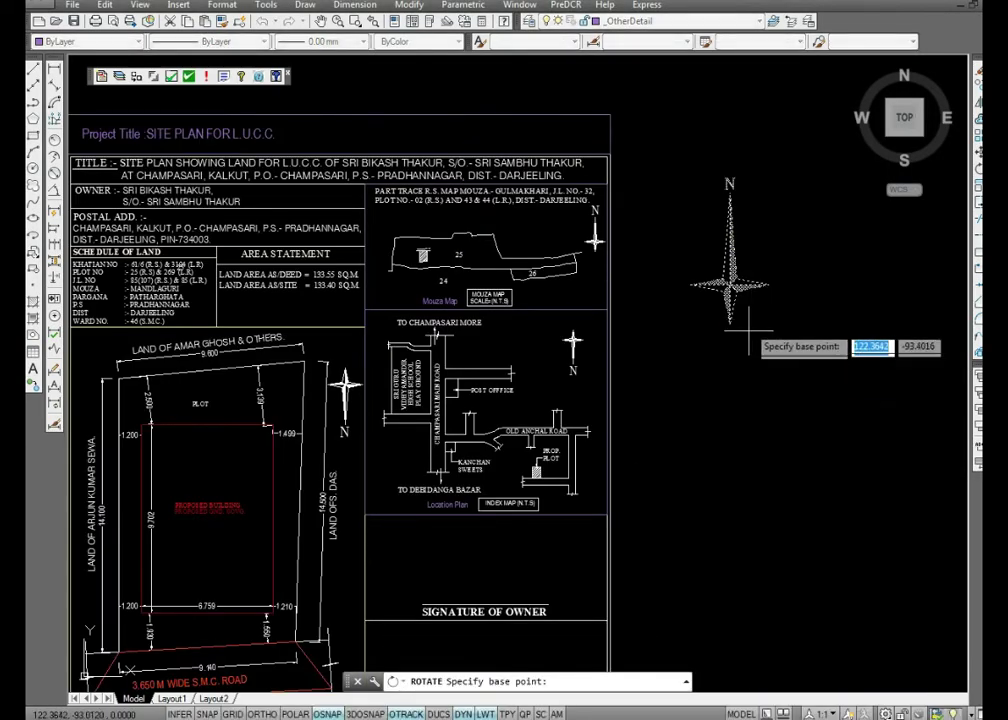
pyautogui.click(732, 285)
pyautogui.click(690, 287)
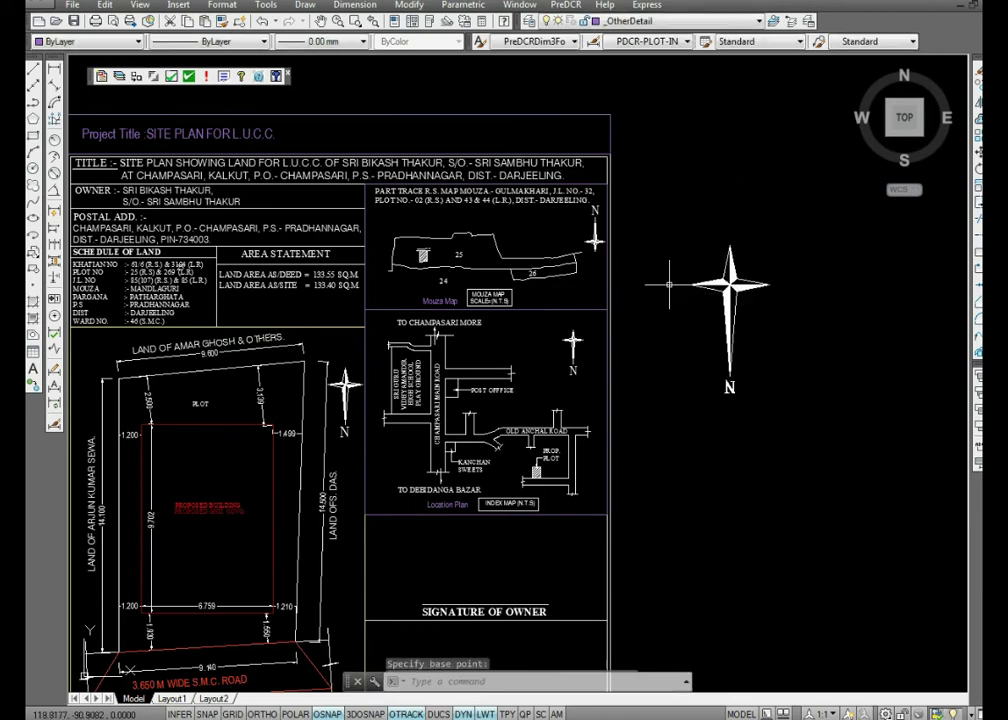
# Step: Scale the inserted north direction symbol by a factor of .5 about its centre
pyautogui.click(769, 262)
pyautogui.click(705, 318)
pyautogui.rightClick(724, 280)
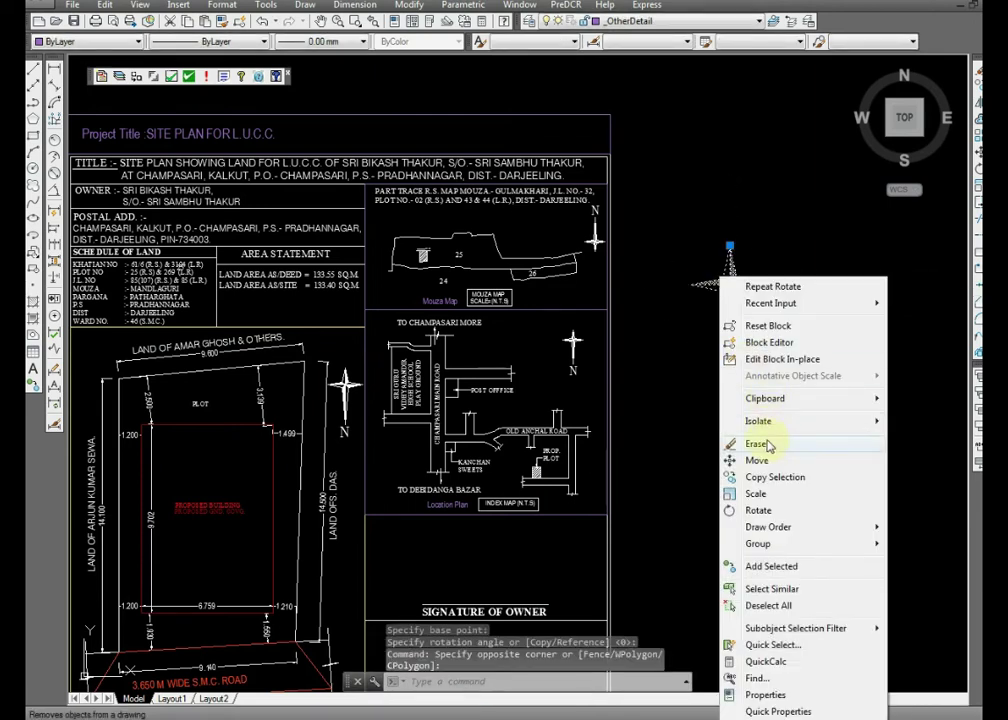
pyautogui.click(758, 494)
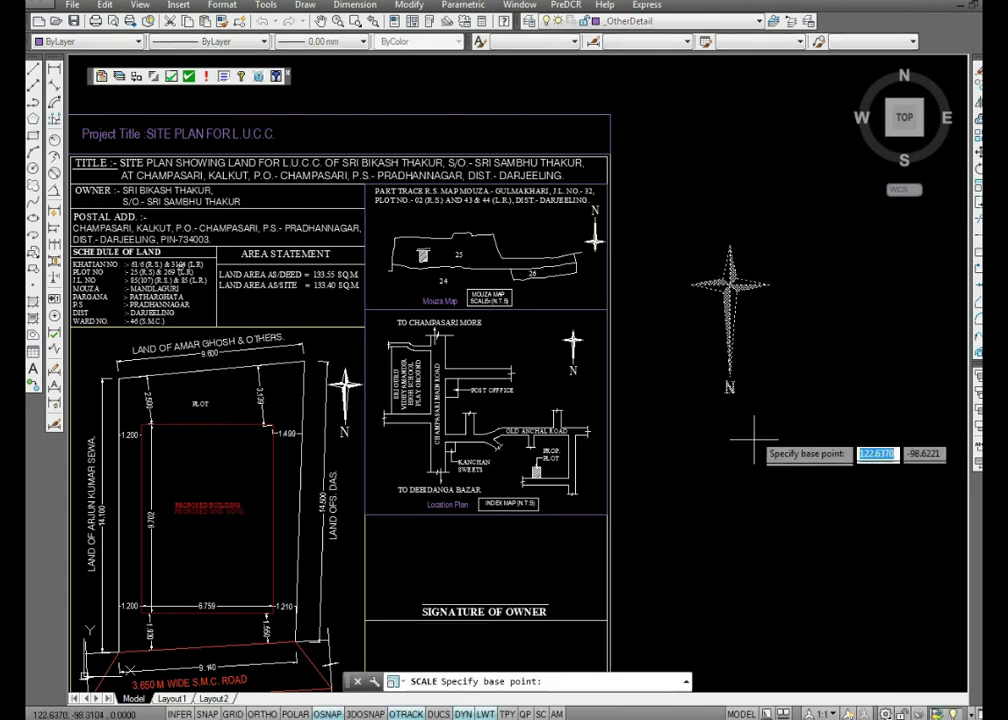
pyautogui.click(726, 289)
pyautogui.write('.5')
pyautogui.press('Return')
# Step: Move the north direction symbol into the site plan panel's upper left corner, just below the schedule of land
pyautogui.click(731, 286)
pyautogui.click(735, 272)
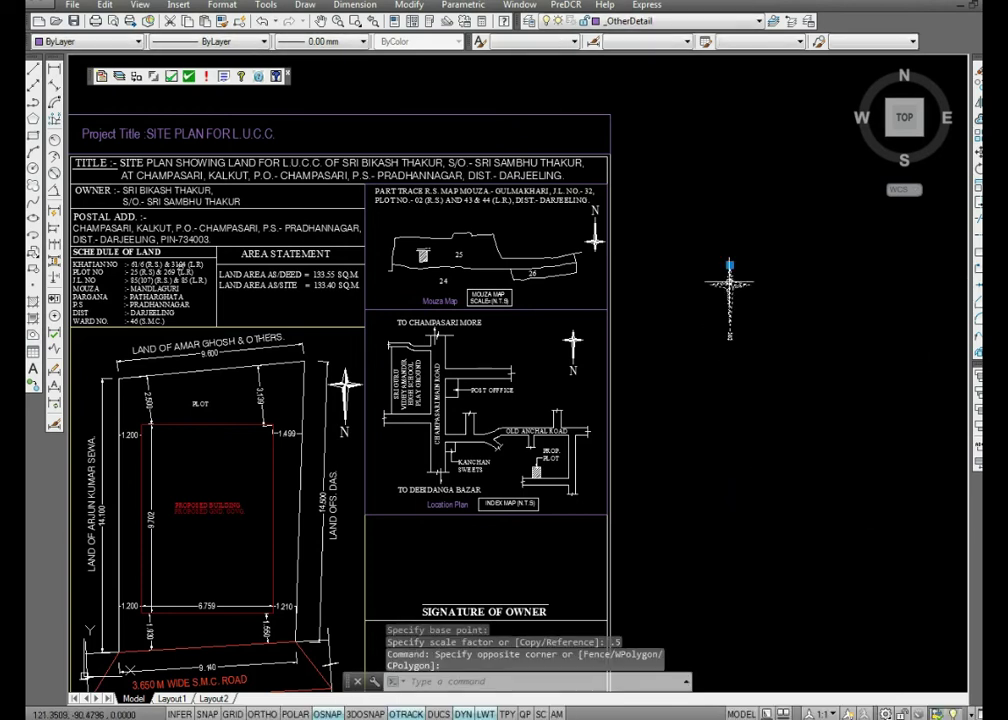
pyautogui.rightClick(730, 277)
pyautogui.click(766, 460)
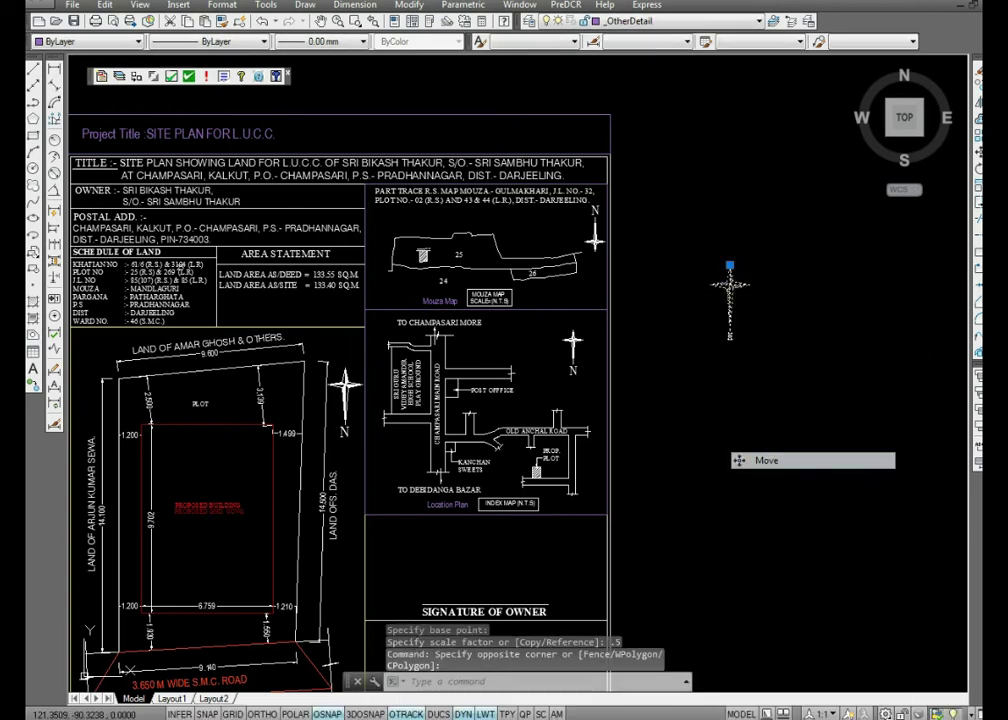
pyautogui.click(731, 287)
pyautogui.scroll(4, 395, 300)
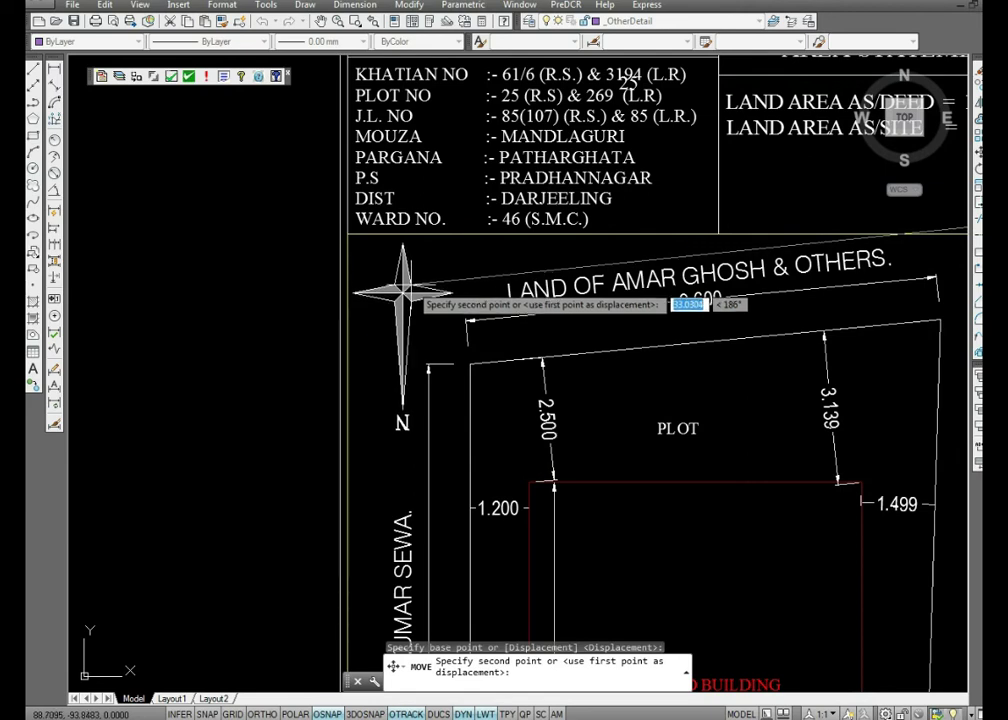
pyautogui.click(402, 290)
pyautogui.scroll(-5, 405, 400)
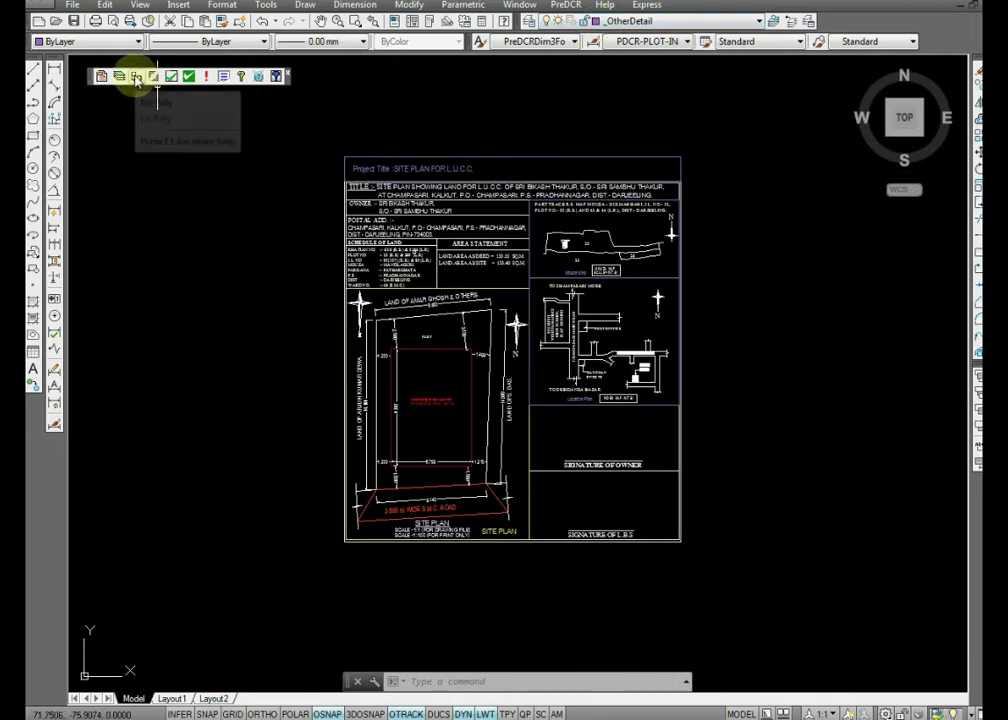
# Step: Run Fix Poly to check the polylines on the PreDCR layers and accept the default answer for the main road polyline
pyautogui.click(136, 78)
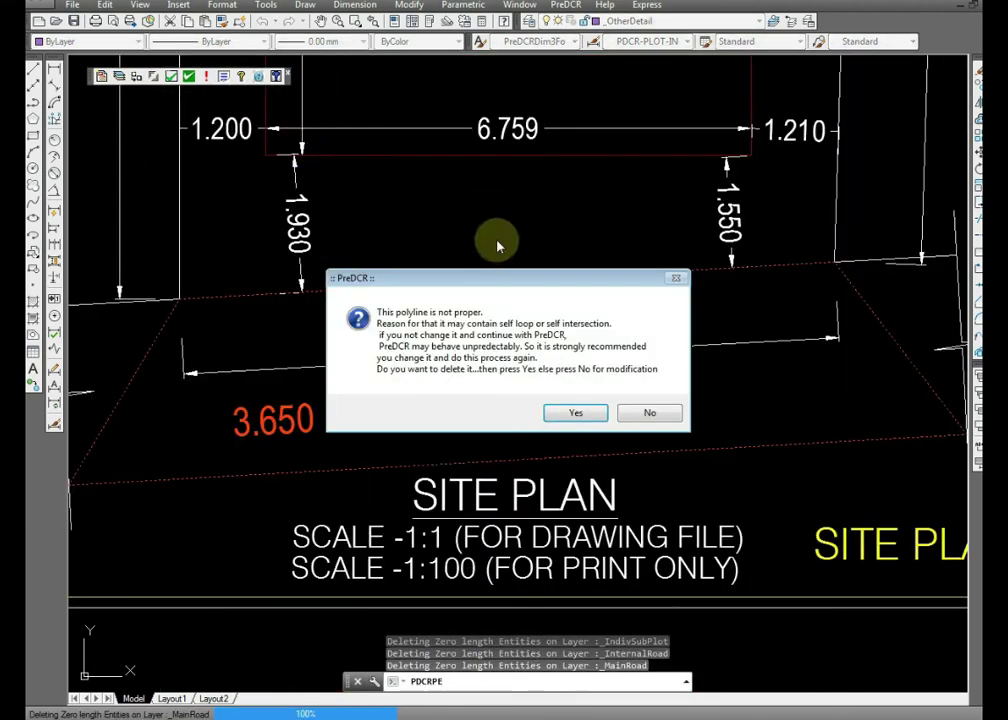
pyautogui.press('Return')
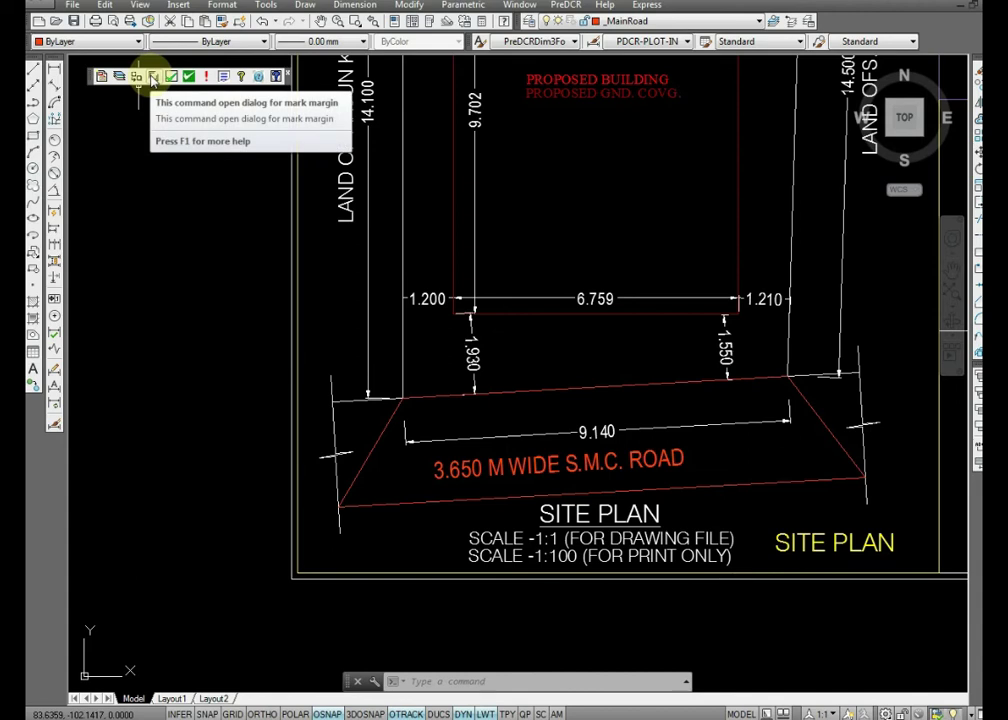
# Step: Mark the plot edge facing the 3.650 m wide road as the front margin
pyautogui.click(152, 78)
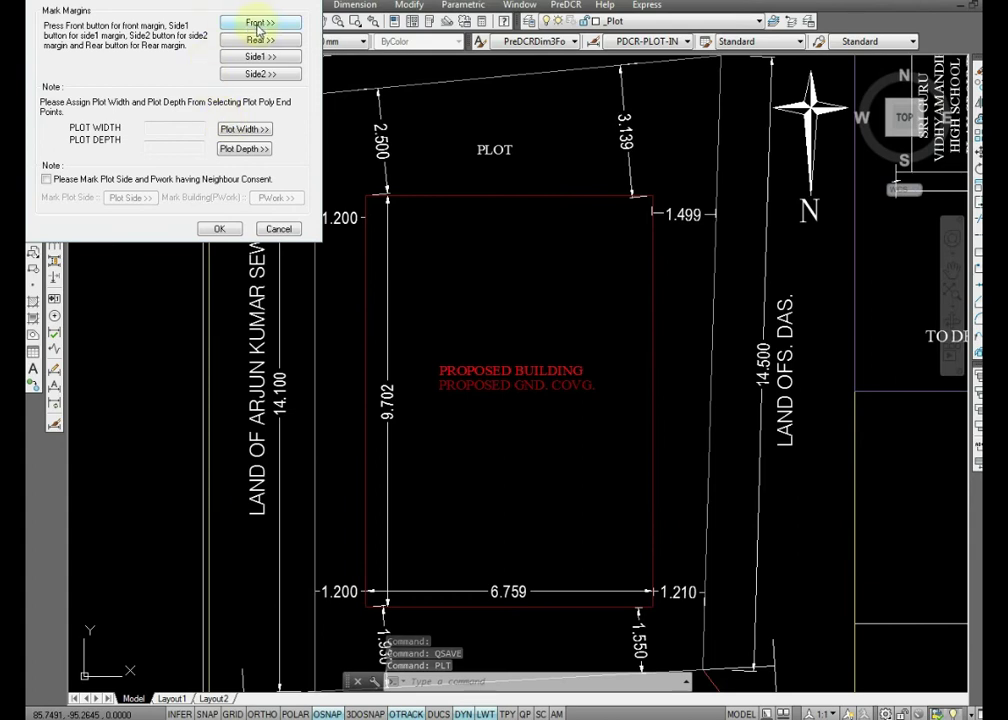
pyautogui.click(256, 24)
pyautogui.scroll(-2, 406, 152)
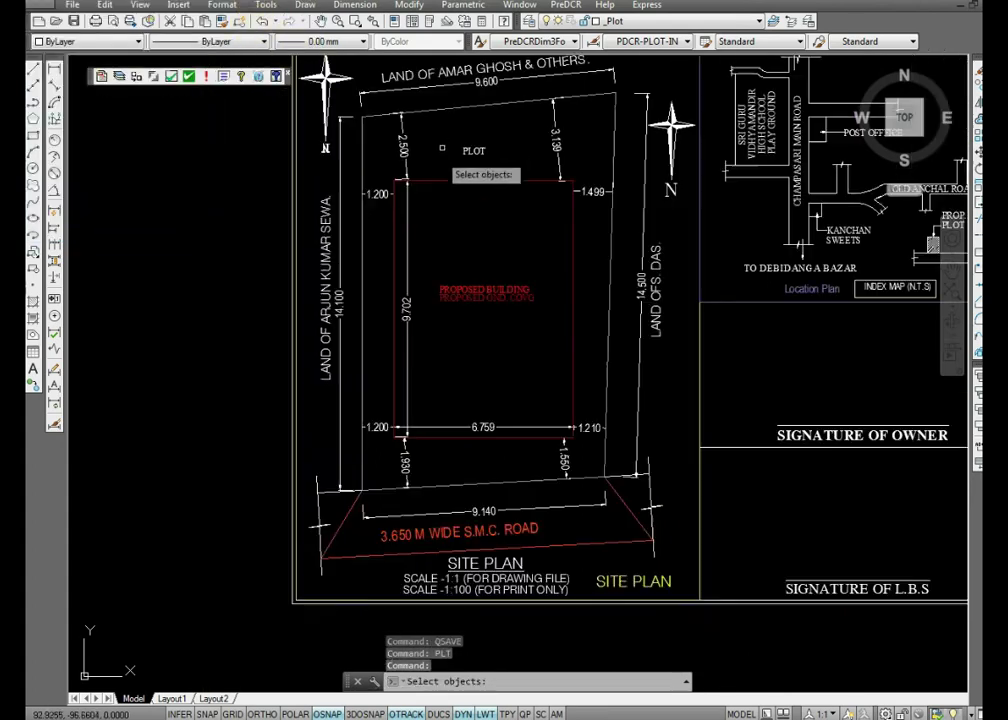
pyautogui.scroll(4, 479, 488)
pyautogui.click(481, 480)
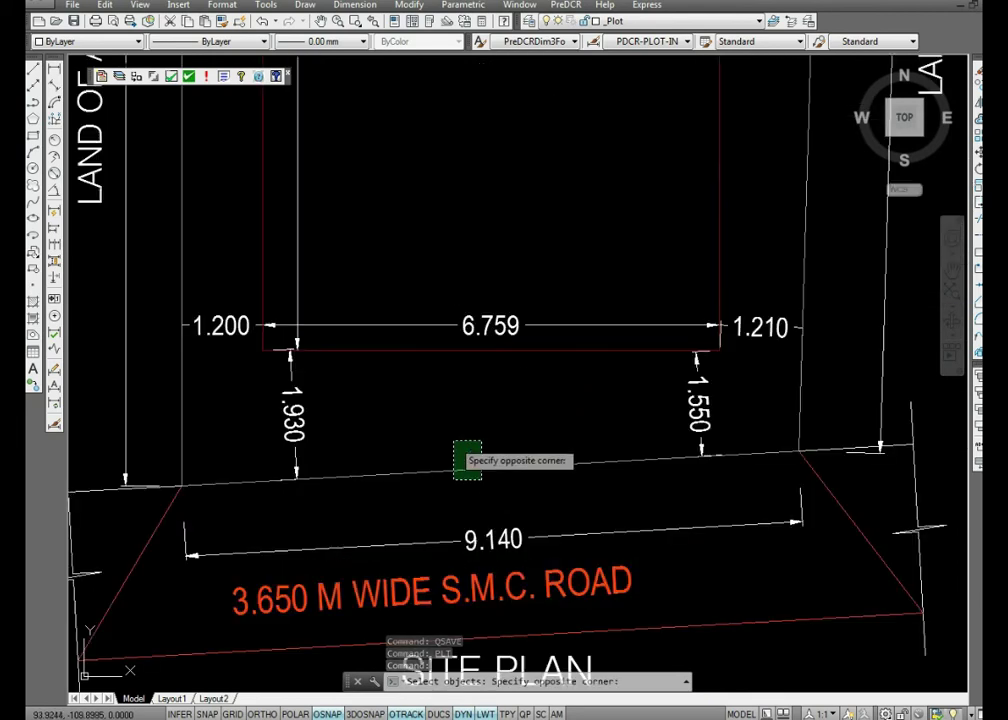
pyautogui.click(451, 436)
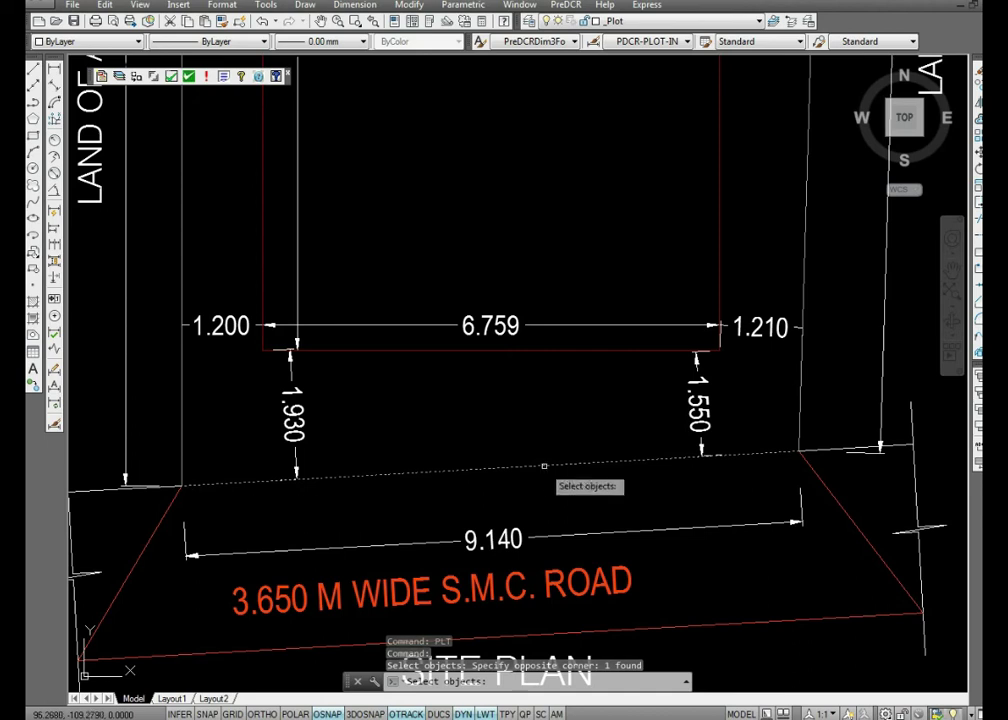
pyautogui.press('Return')
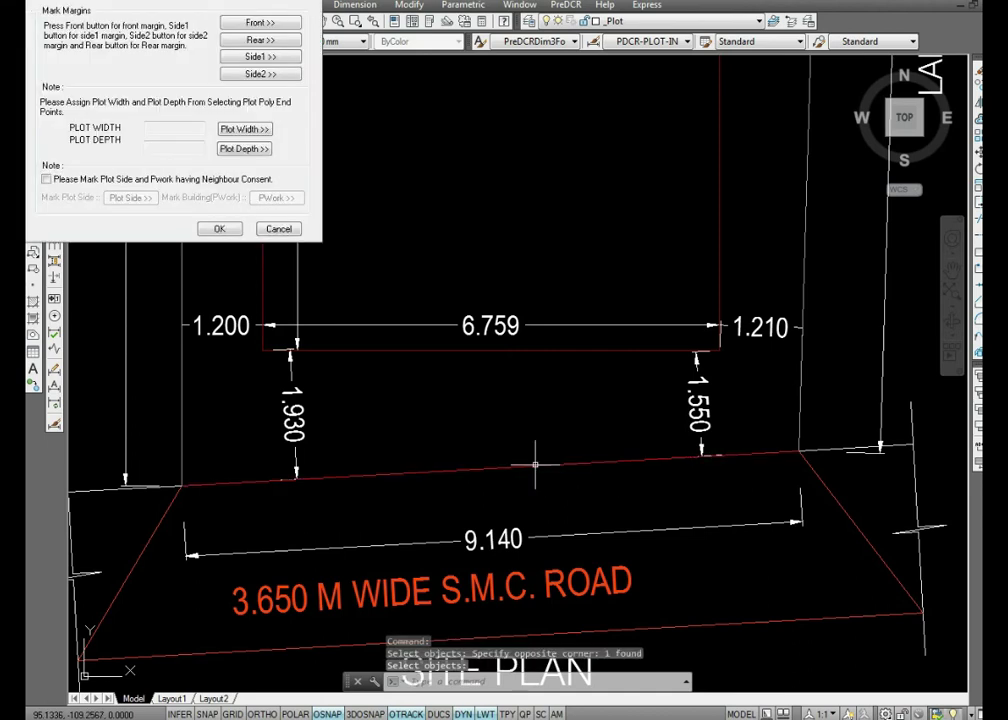
# Step: Mark the plot edge opposite the road, beside the 9.600 dimension, as the rear margin
pyautogui.click(262, 55)
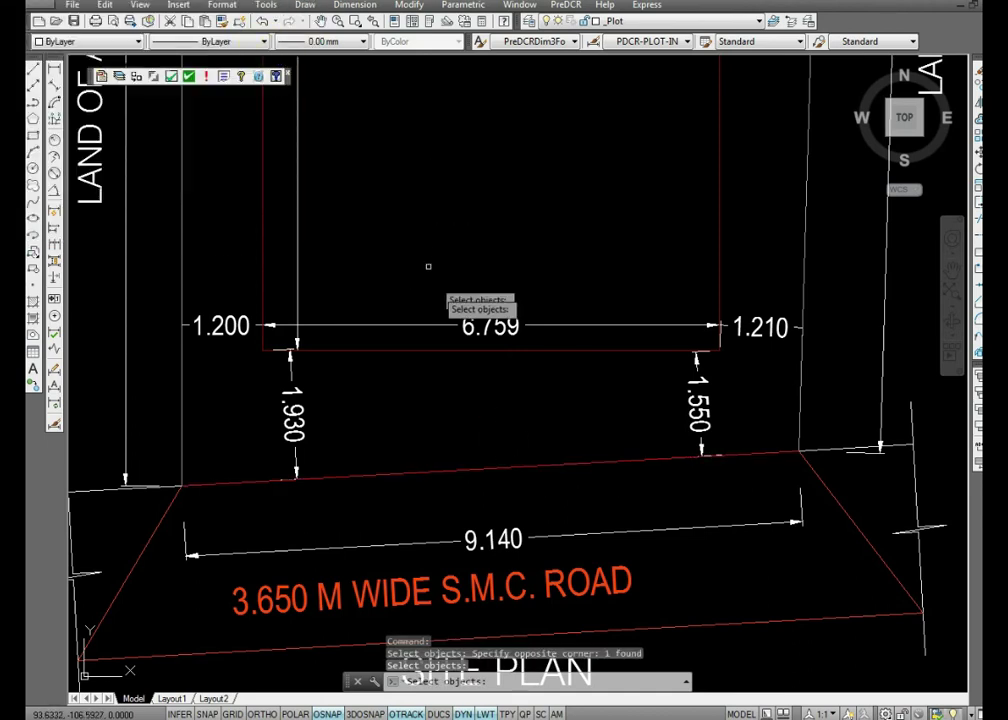
pyautogui.scroll(-5, 500, 300)
pyautogui.scroll(5, 475, 230)
pyautogui.click(465, 252)
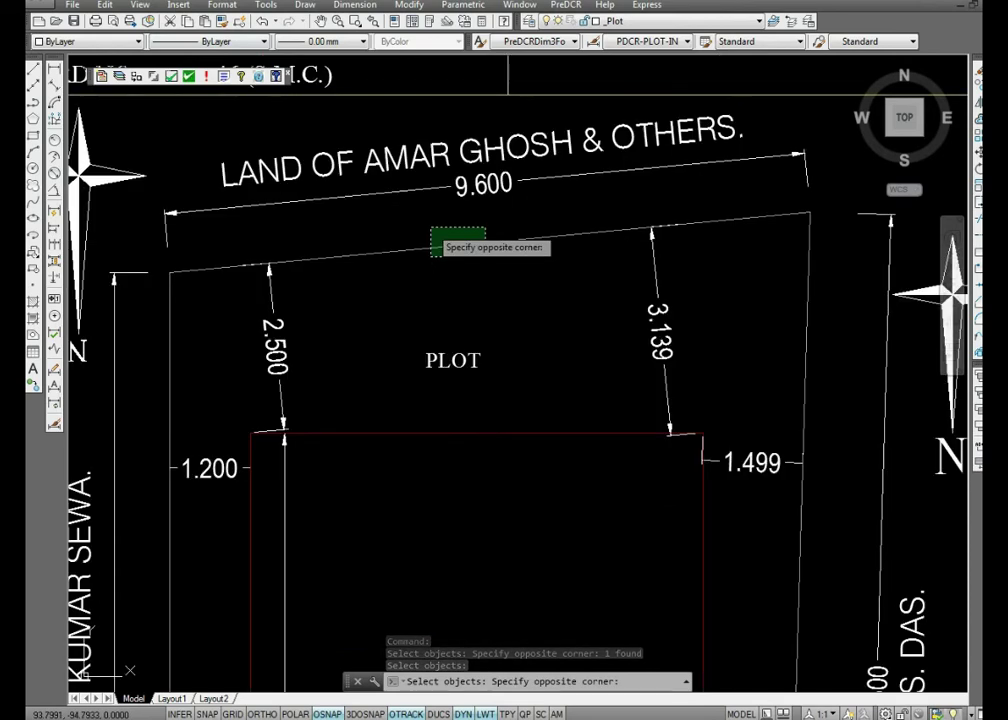
pyautogui.click(430, 227)
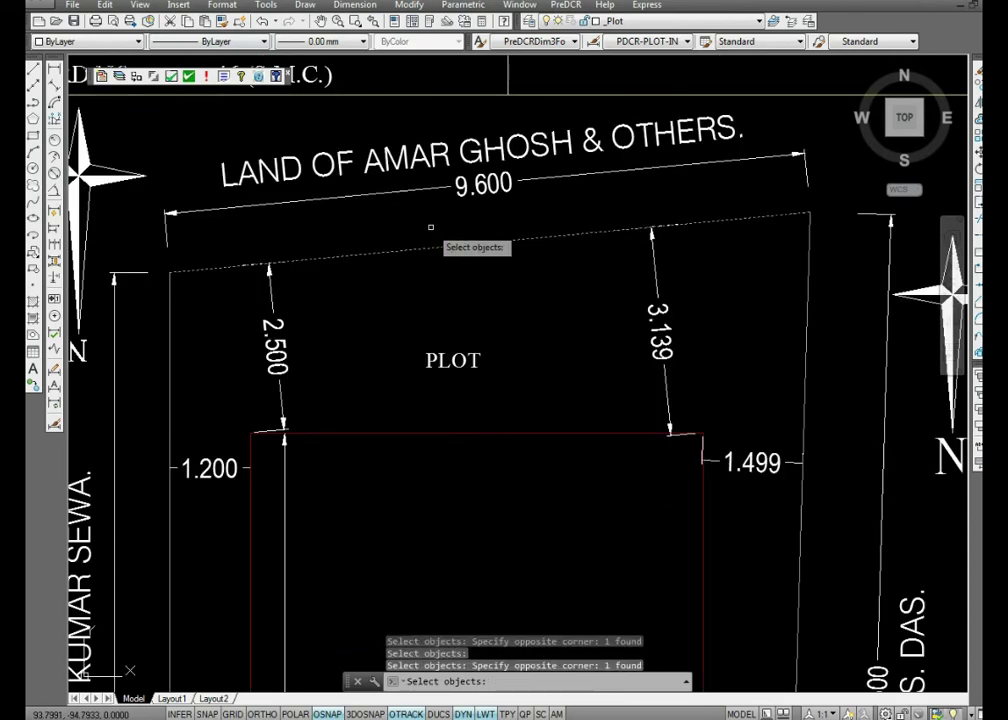
pyautogui.press('Return')
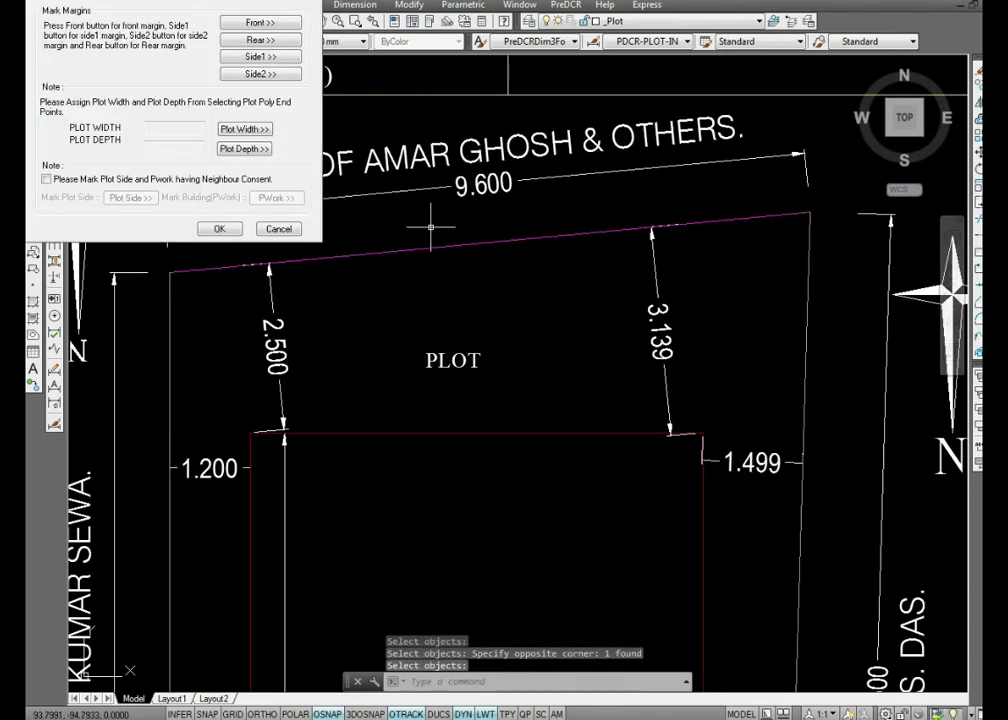
# Step: Mark the plot's west edge as the Side1 margin and its east edge as the Side2 margin
pyautogui.click(262, 57)
pyautogui.scroll(-4, 400, 300)
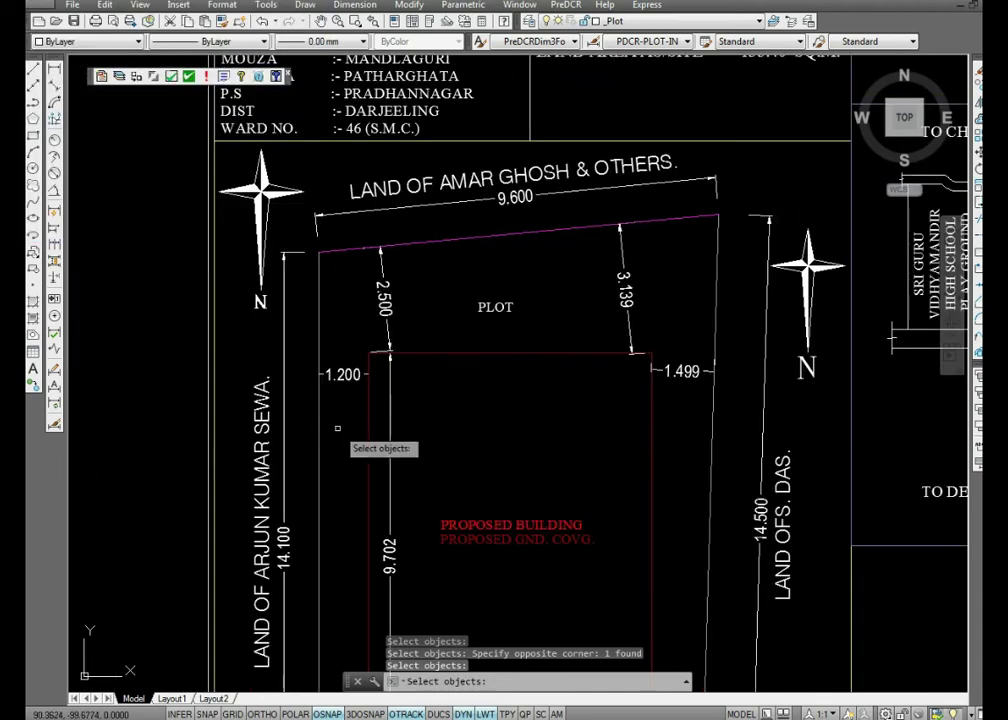
pyautogui.press('Return')
pyautogui.click(262, 74)
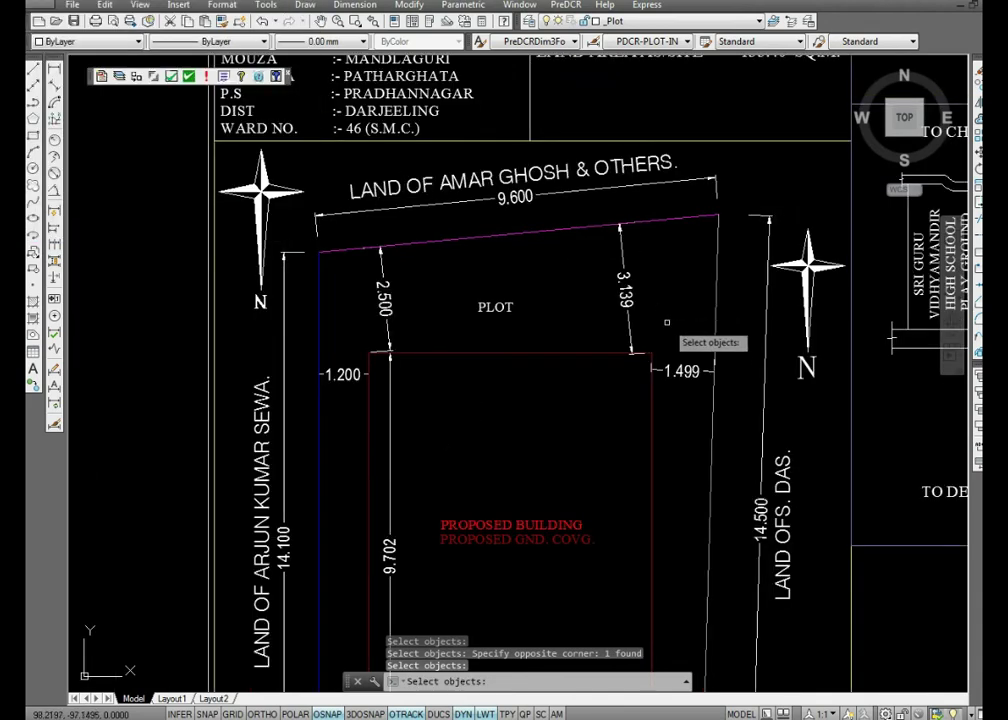
pyautogui.click(724, 448)
pyautogui.click(697, 426)
pyautogui.press('Return')
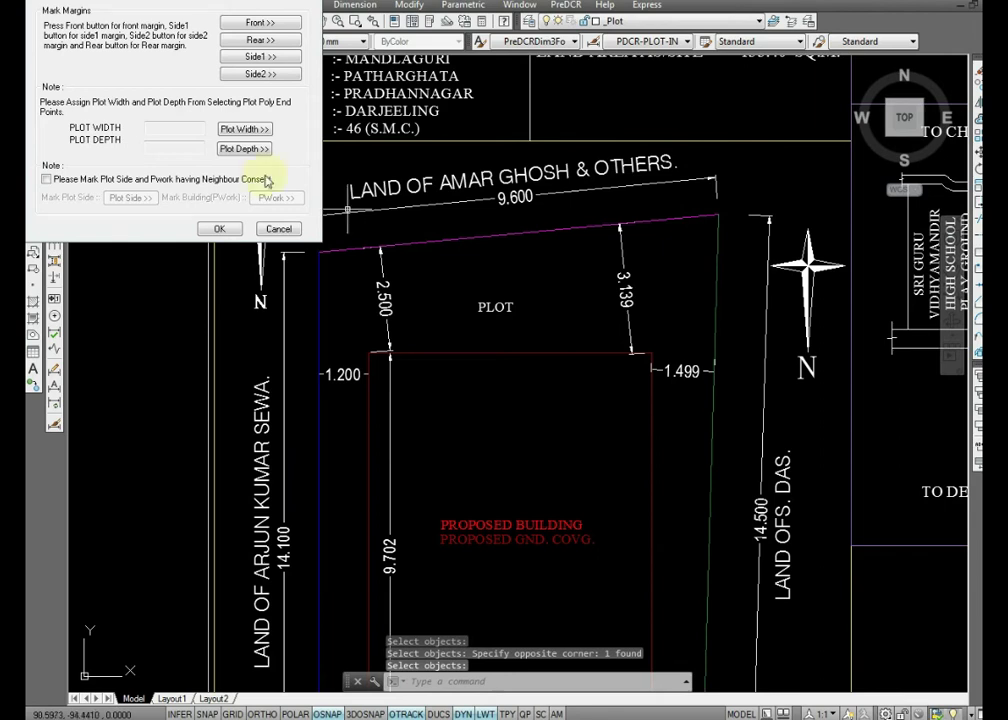
# Step: Assign the plot width by picking the west and east end points of the road-side plot edge
pyautogui.click(243, 131)
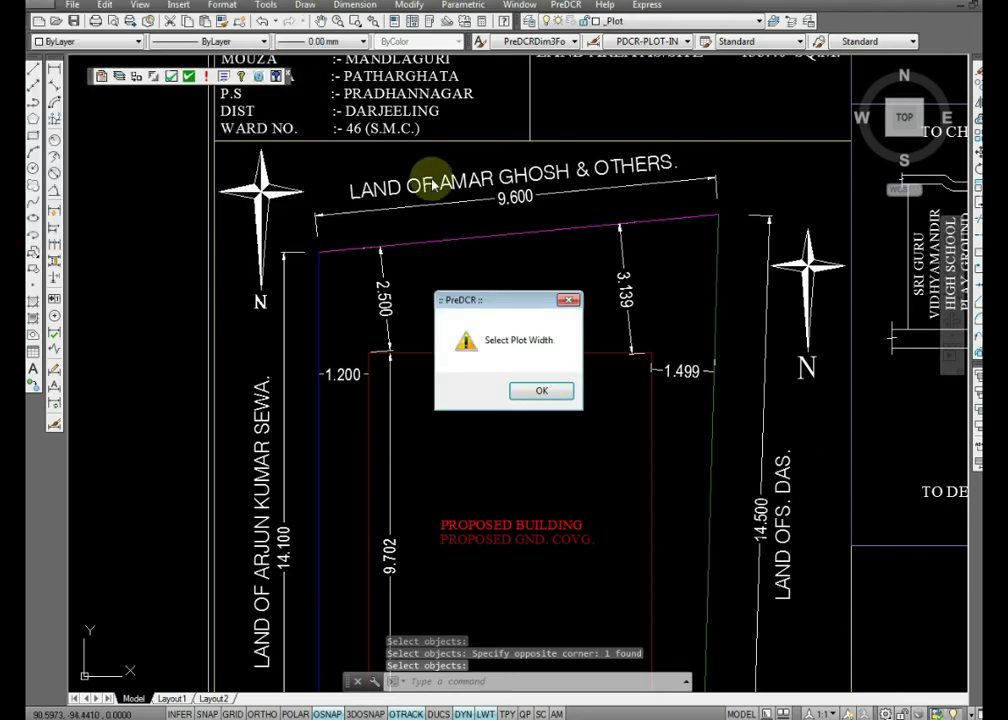
pyautogui.click(541, 393)
pyautogui.scroll(-4, 520, 330)
pyautogui.scroll(8, 446, 423)
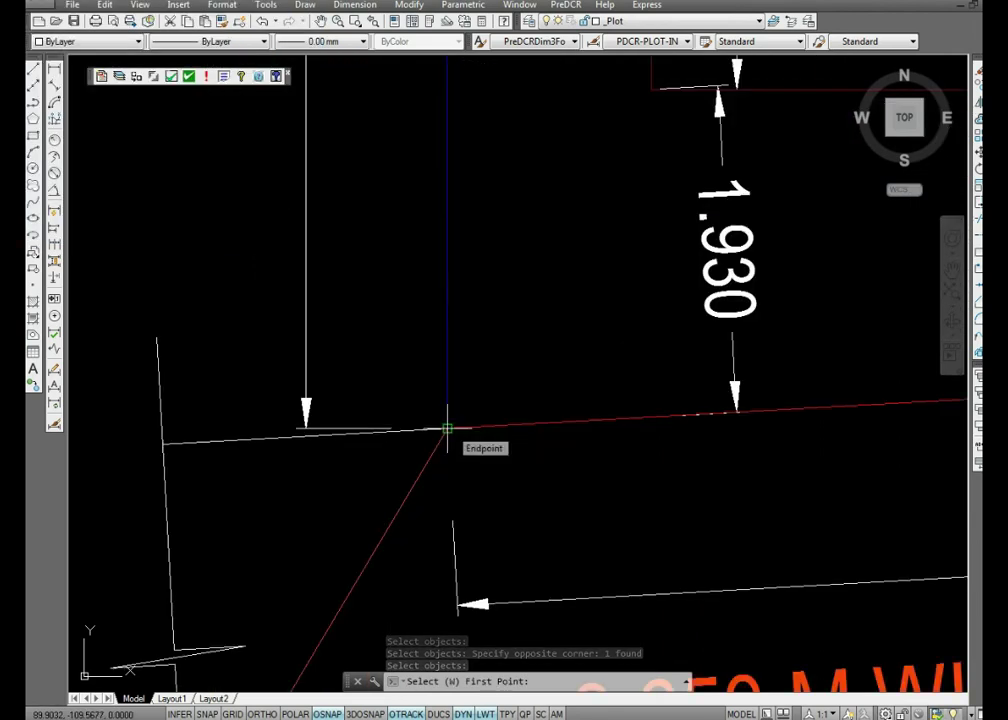
pyautogui.click(447, 428)
pyautogui.scroll(-3, 268, 455)
pyautogui.scroll(-3, 268, 455)
pyautogui.scroll(8, 500, 440)
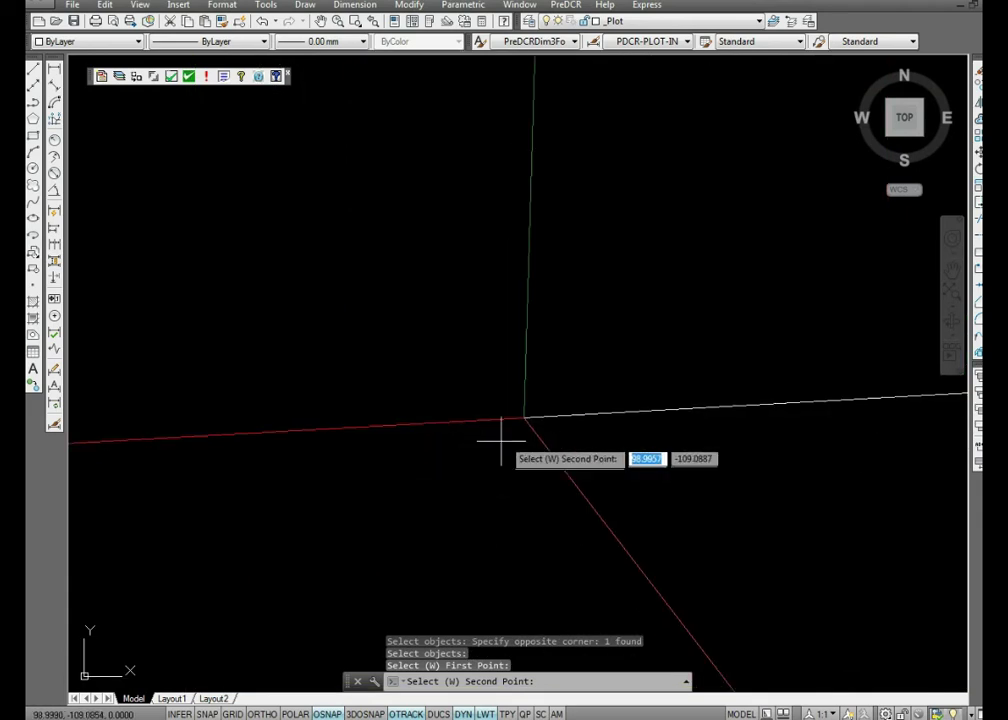
pyautogui.click(522, 416)
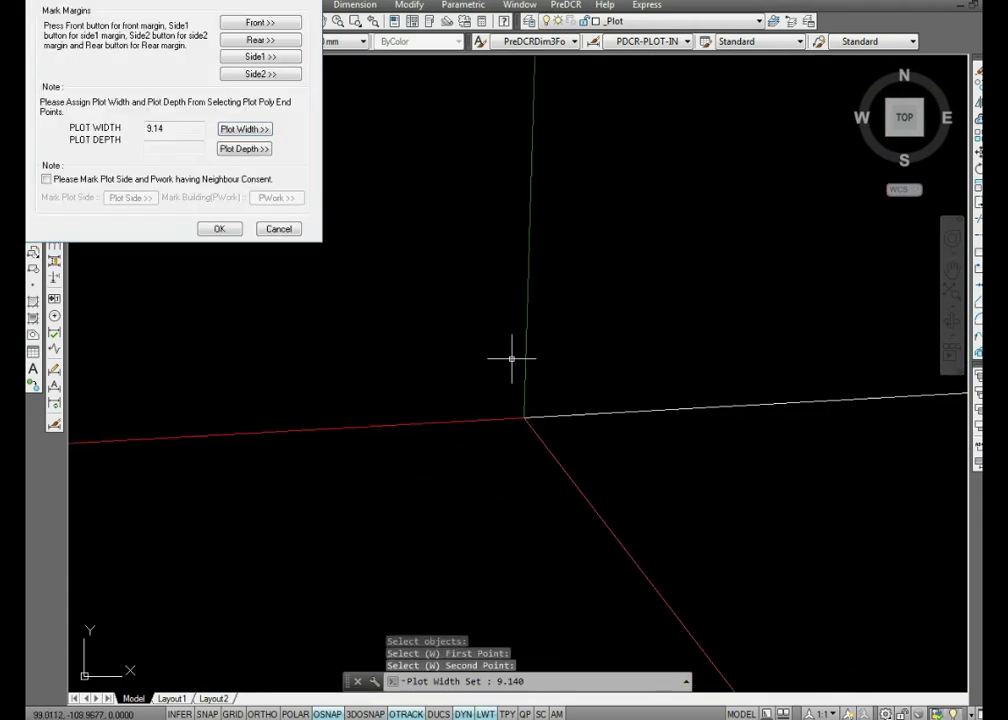
# Step: Assign the plot depth from the front to the rear end point of the east plot edge and accept the margin settings
pyautogui.click(244, 152)
pyautogui.click(537, 390)
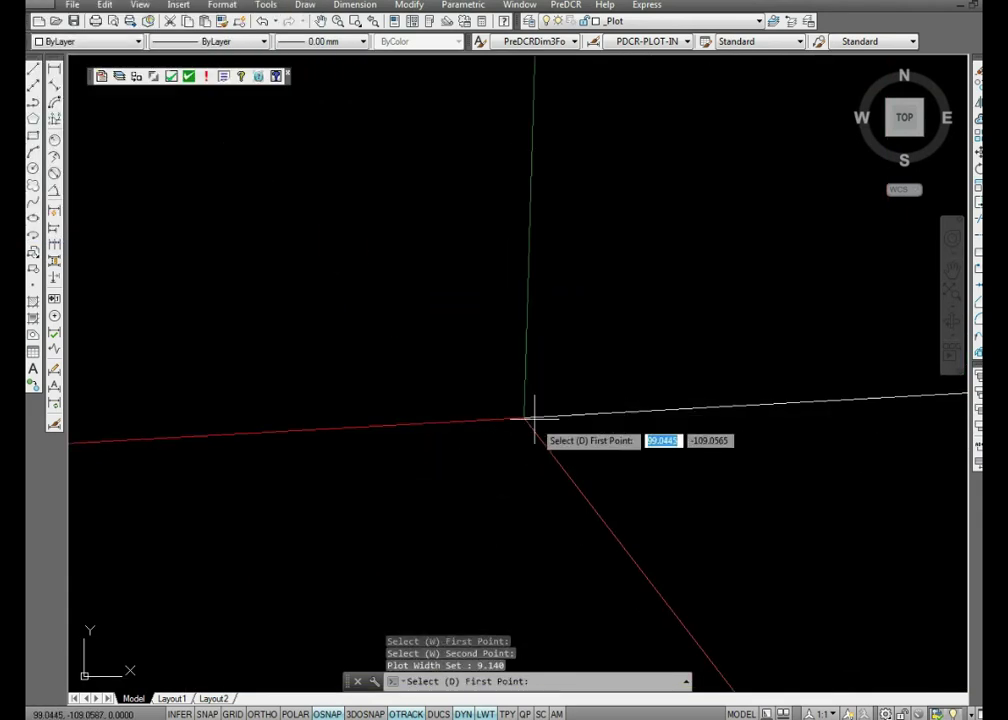
pyautogui.click(522, 416)
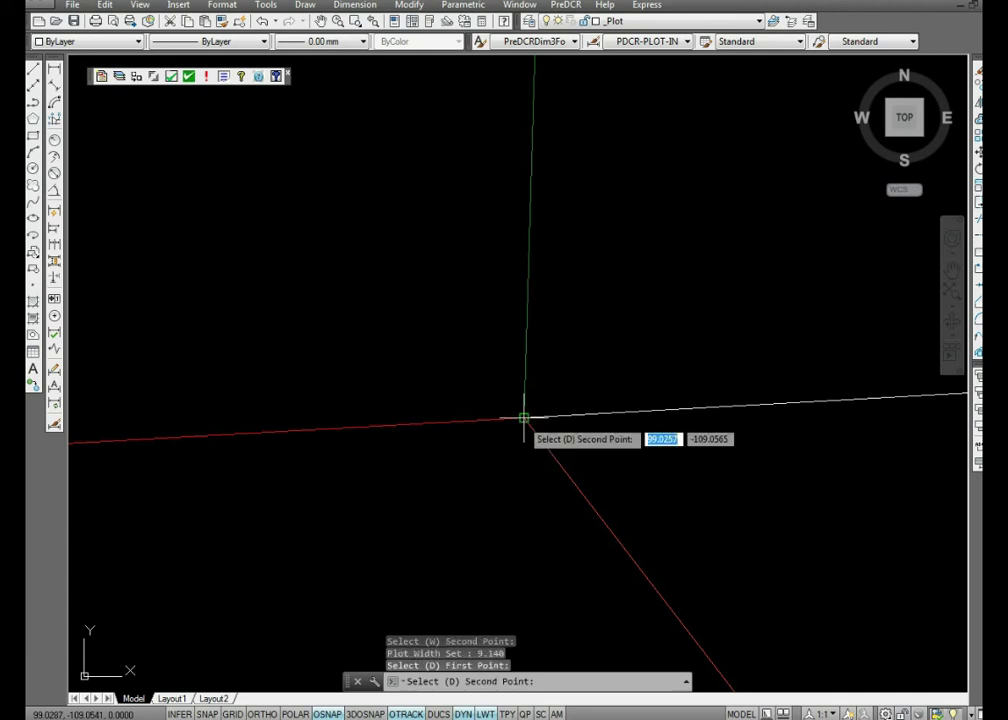
pyautogui.scroll(-10, 508, 450)
pyautogui.scroll(-3, 508, 450)
pyautogui.scroll(10, 522, 380)
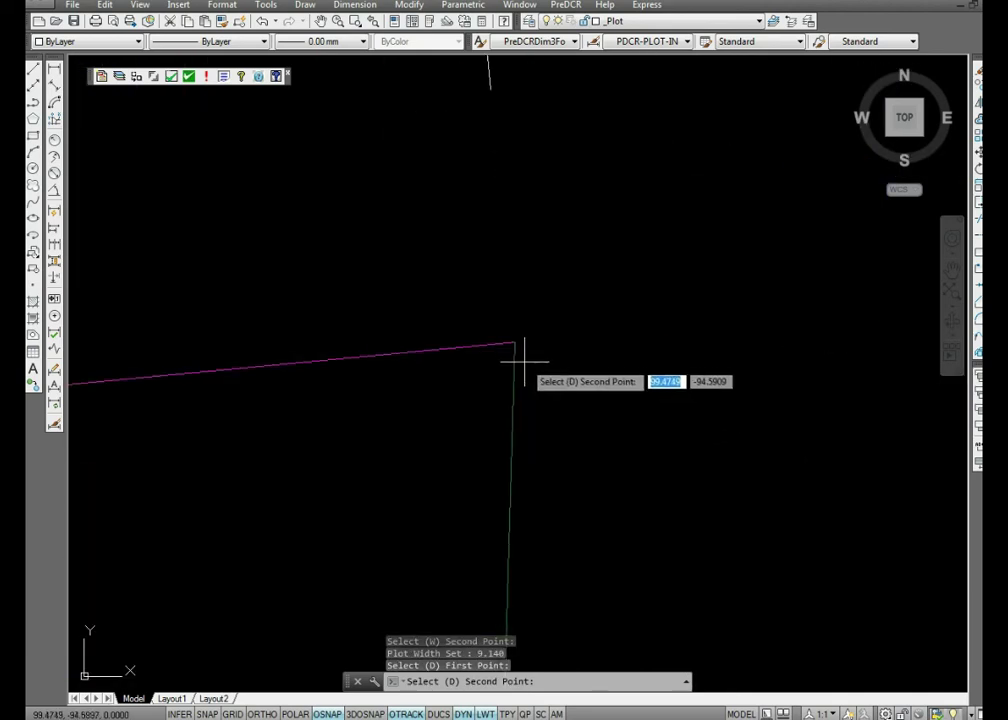
pyautogui.click(514, 342)
pyautogui.click(221, 230)
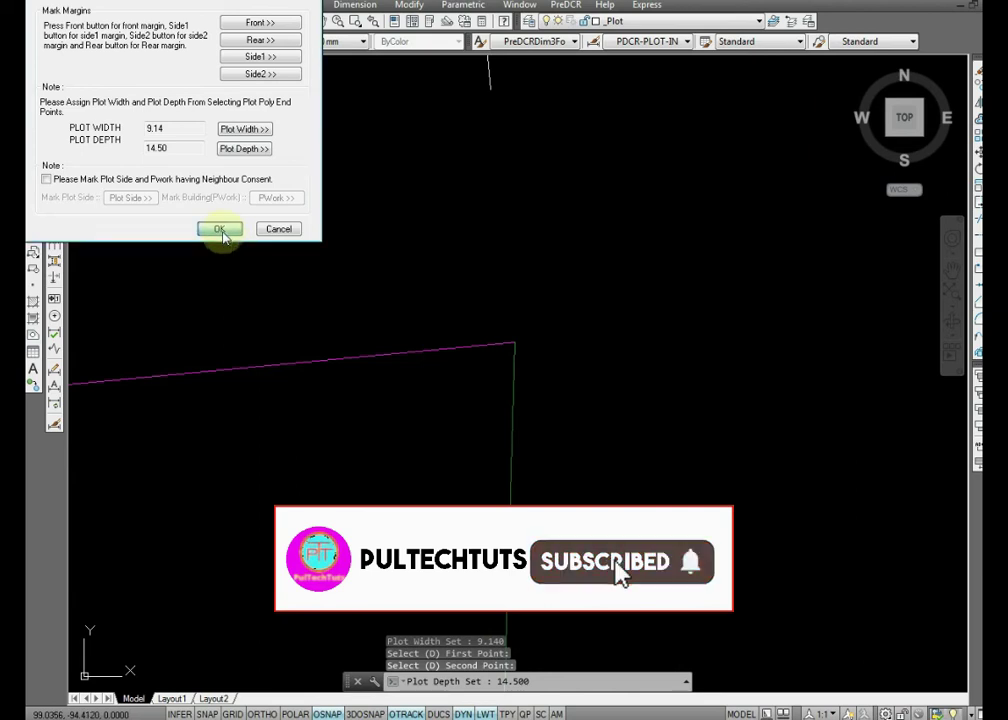
# Step: Move the overlapping 14.50 mt. depth label up to a clear spot near the plot's northeast corner
pyautogui.scroll(-8, 500, 270)
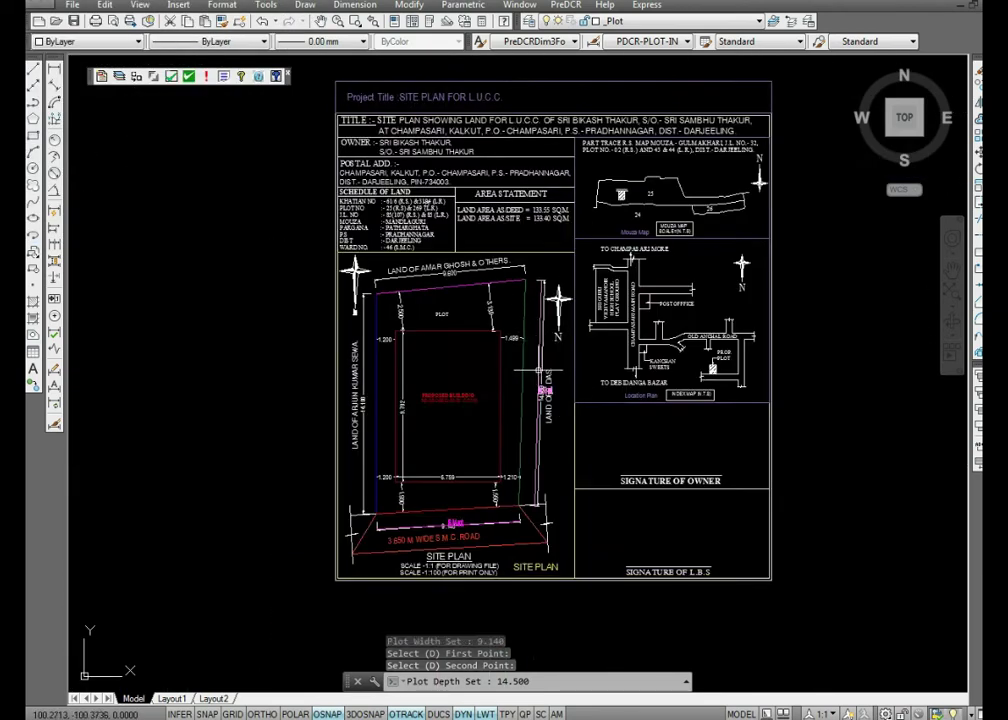
pyautogui.scroll(8, 528, 370)
pyautogui.click(522, 312)
pyautogui.click(650, 385)
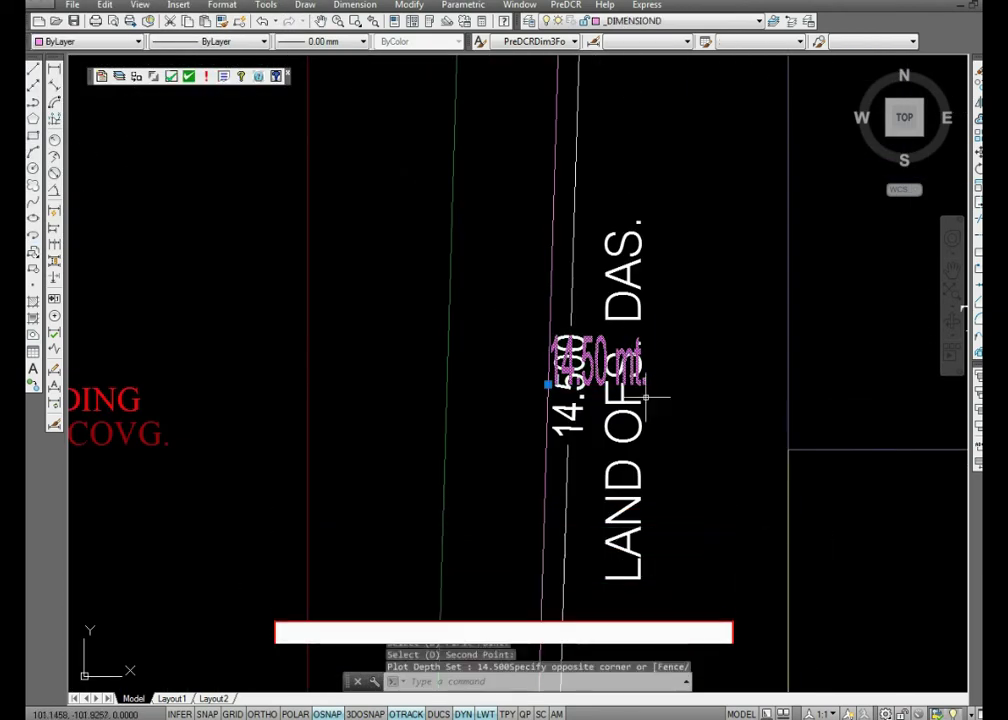
pyautogui.write('m')
pyautogui.press('Return')
pyautogui.scroll(3, 600, 360)
pyautogui.click(600, 360)
pyautogui.click(452, 212)
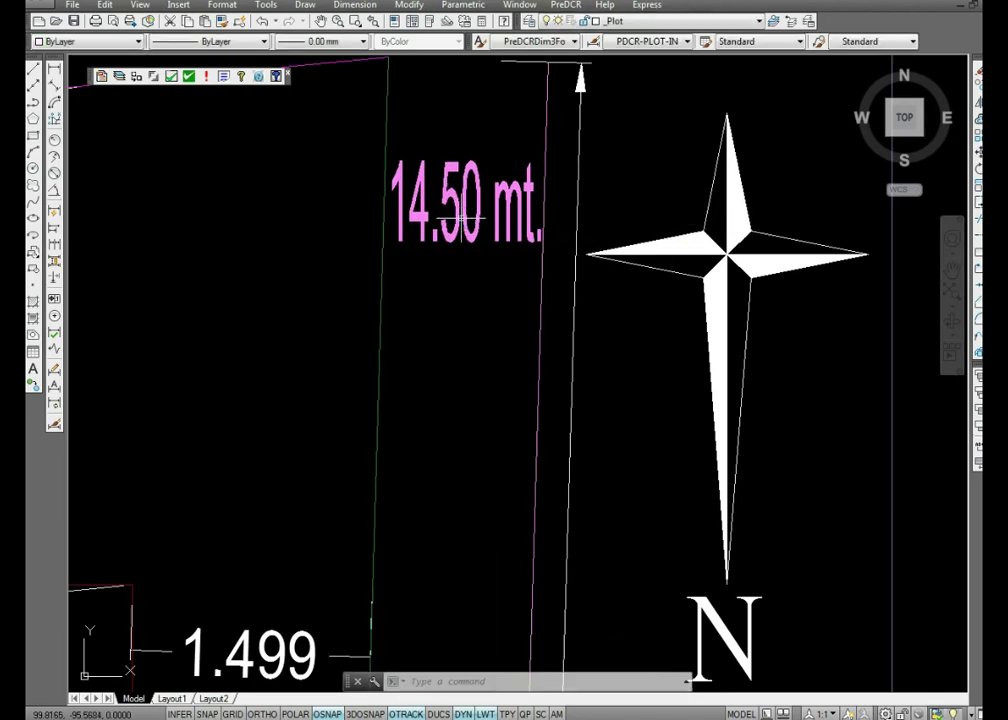
# Step: Move the 9.14 mt. width label east along the road-side edge, clear of the 9.140 dimension text
pyautogui.scroll(-6, 543, 268)
pyautogui.scroll(10, 500, 395)
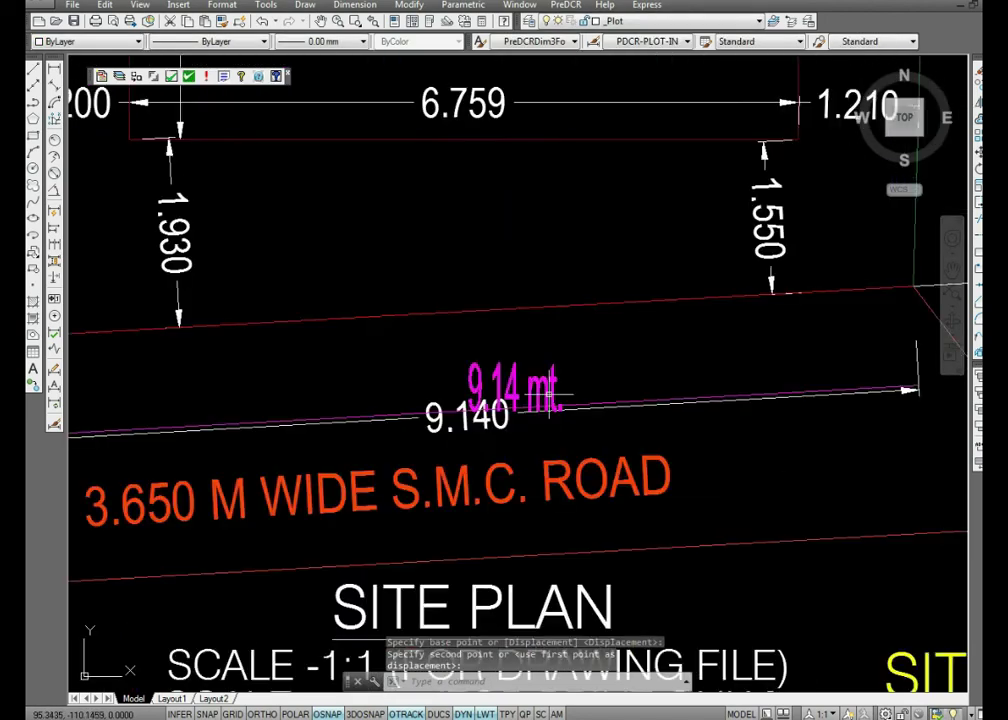
pyautogui.click(595, 358)
pyautogui.click(337, 308)
pyautogui.rightClick(340, 298)
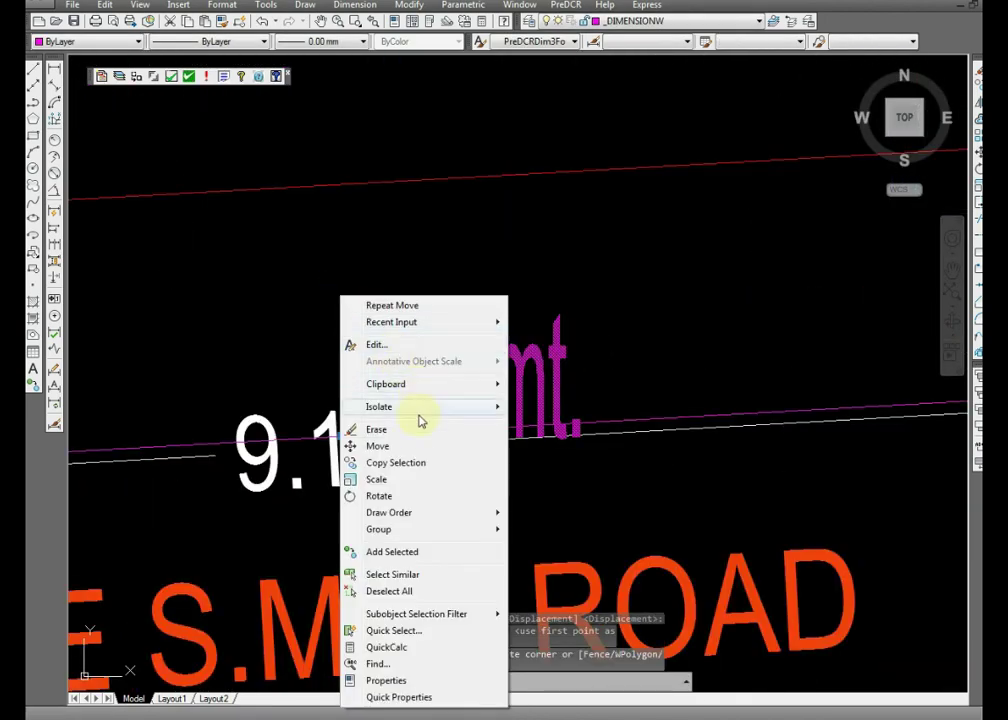
pyautogui.click(378, 446)
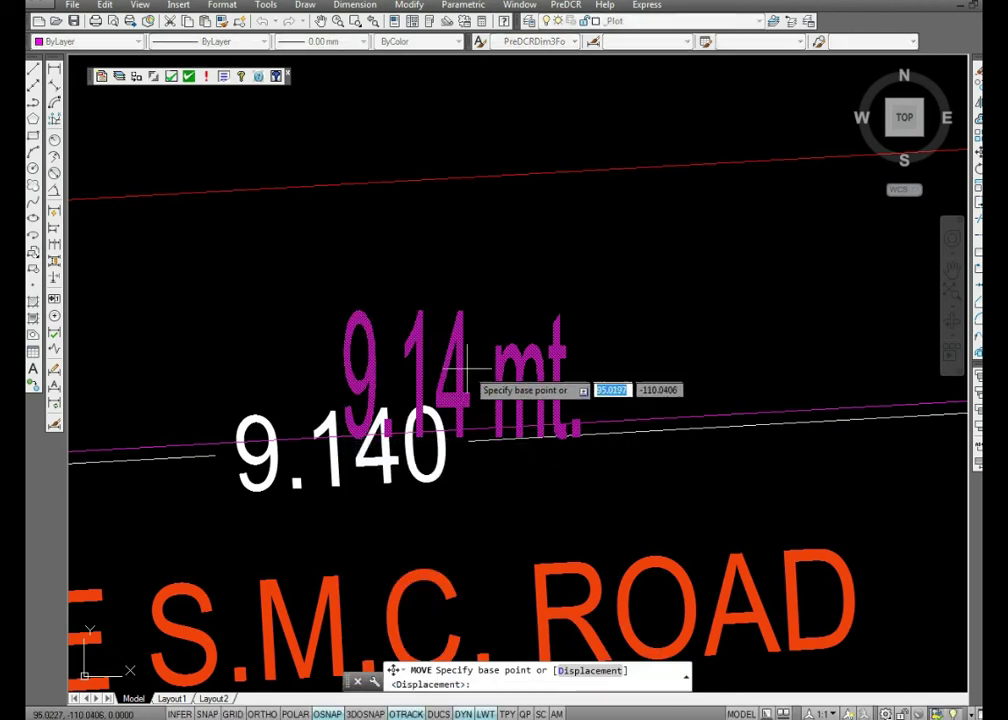
pyautogui.click(456, 388)
pyautogui.scroll(-4, 257, 414)
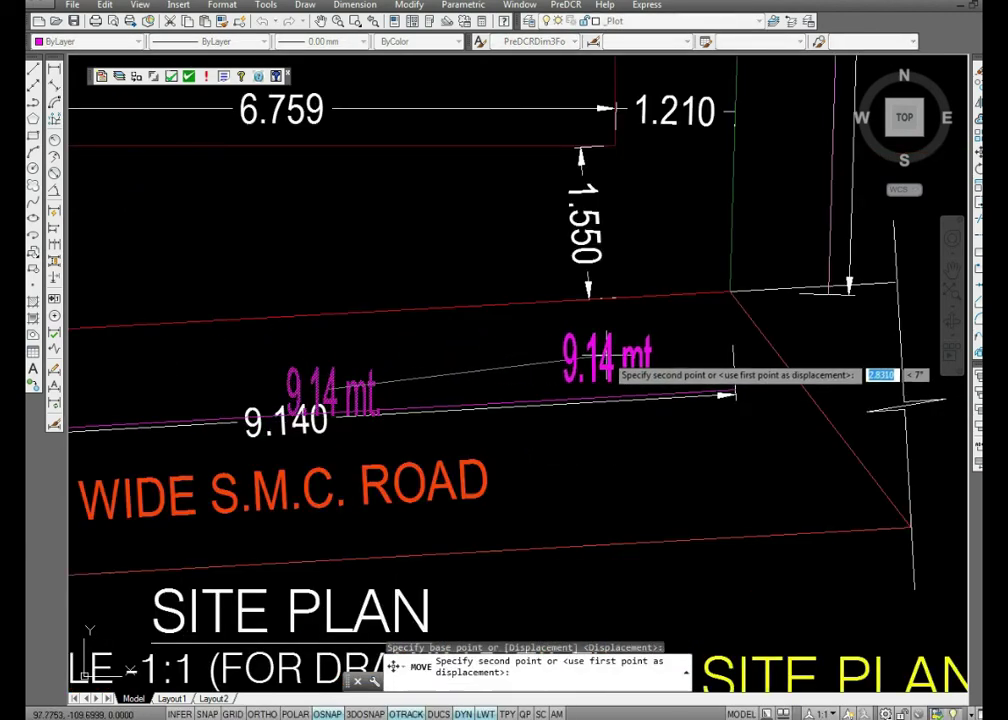
pyautogui.click(616, 373)
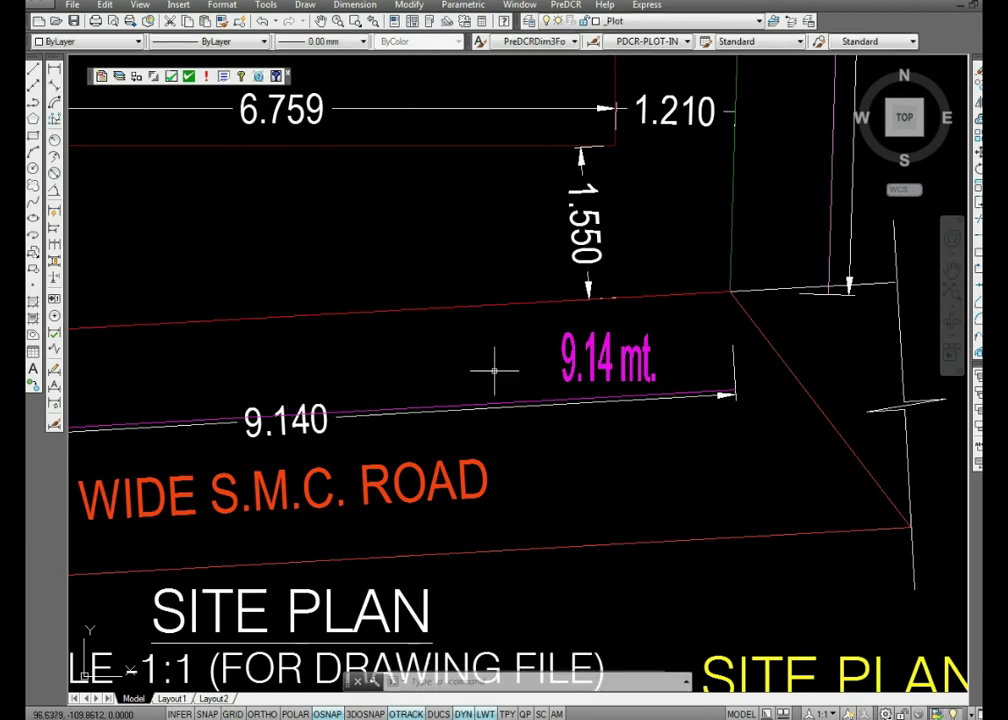
# Step: Run Verify Close Poly on the whole drawing and dismiss its message
pyautogui.scroll(-8, 431, 415)
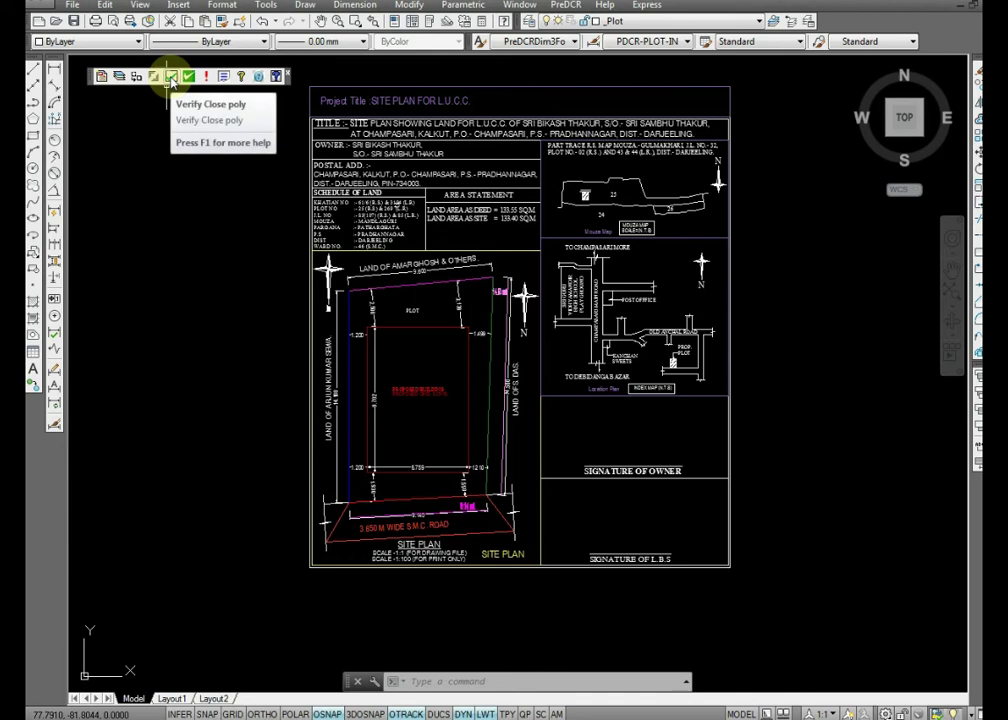
pyautogui.click(171, 77)
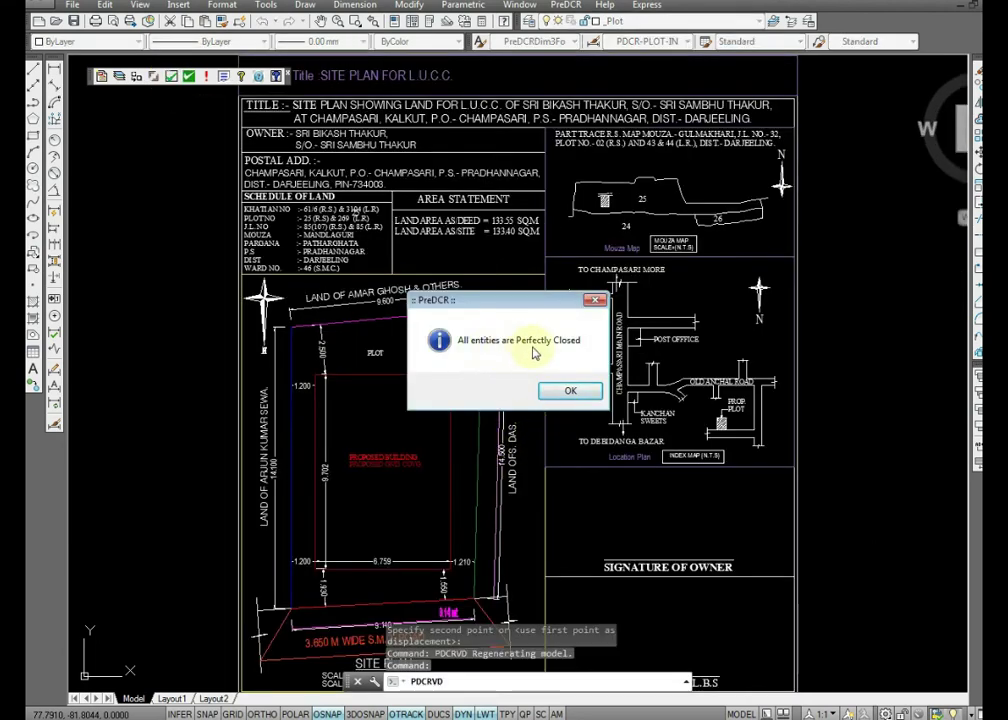
pyautogui.click(568, 390)
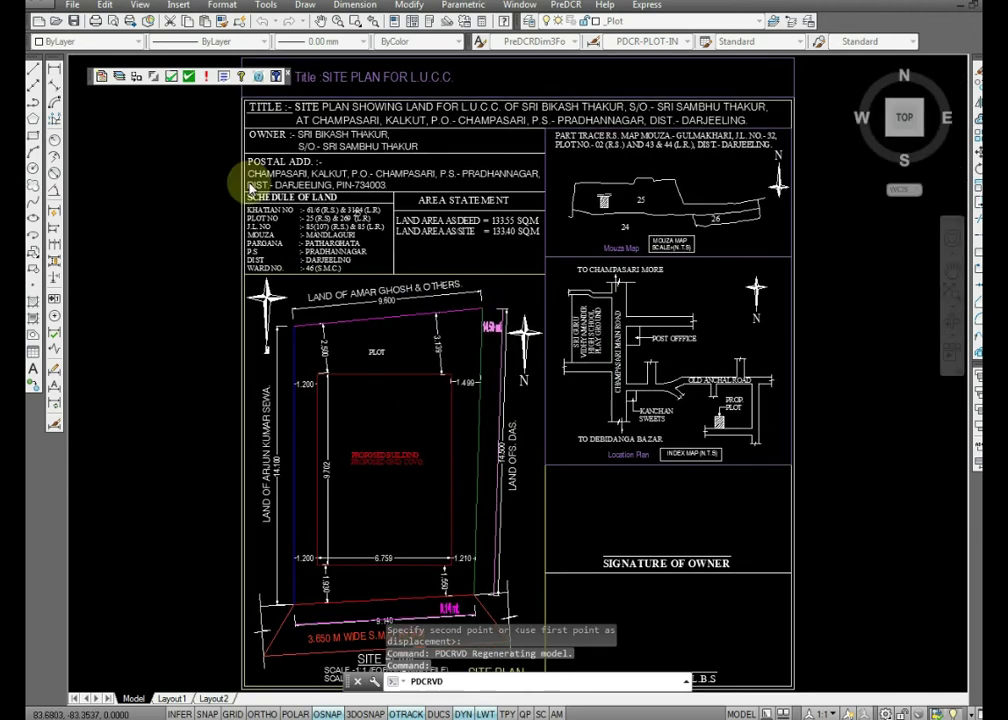
# Step: Verify the complete drawing with all checking statements selected and failed entities highlighted
pyautogui.click(187, 78)
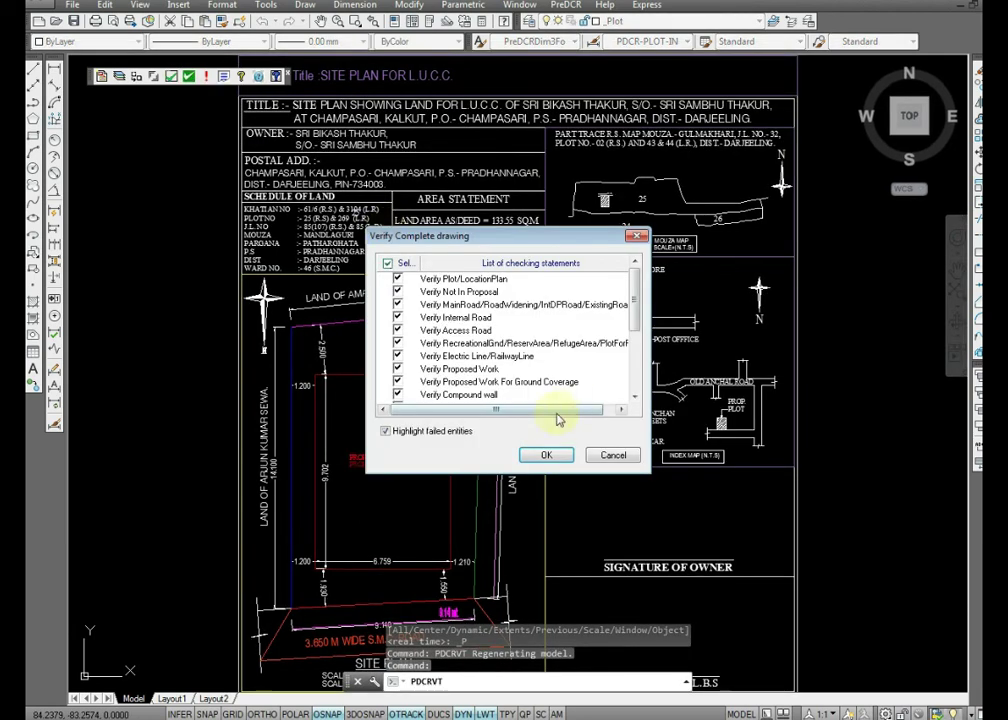
pyautogui.click(541, 458)
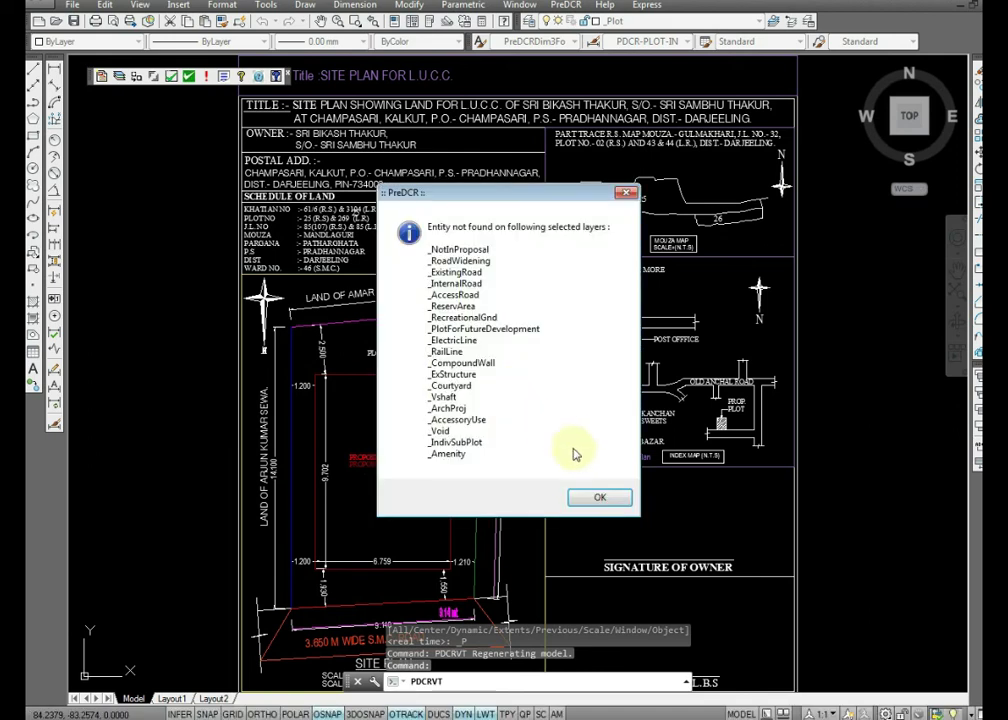
pyautogui.click(598, 499)
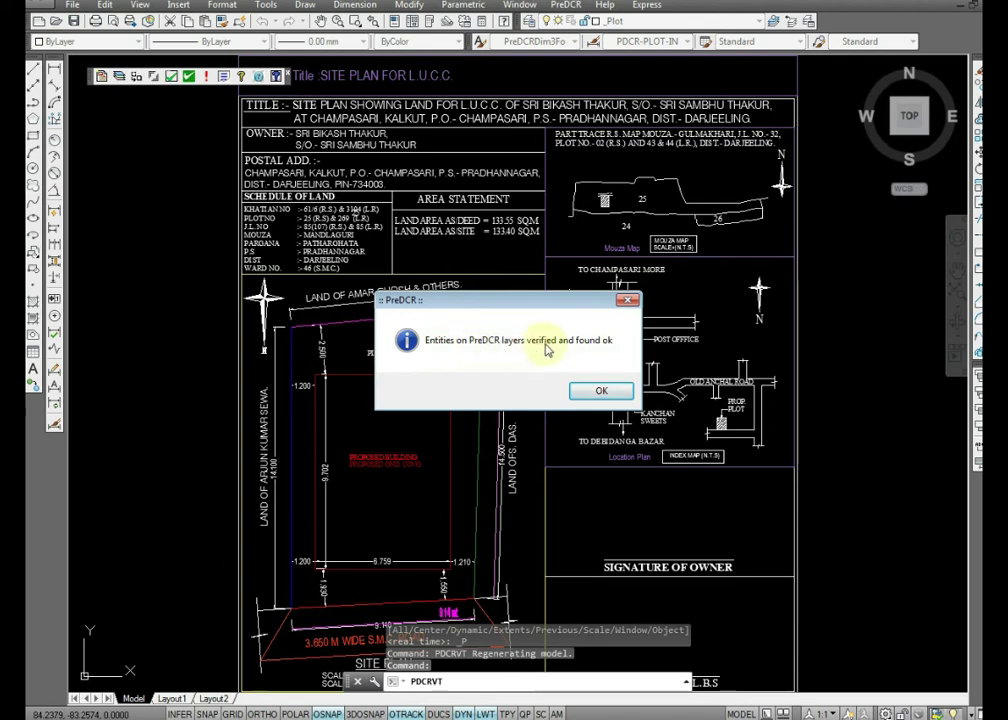
pyautogui.click(594, 392)
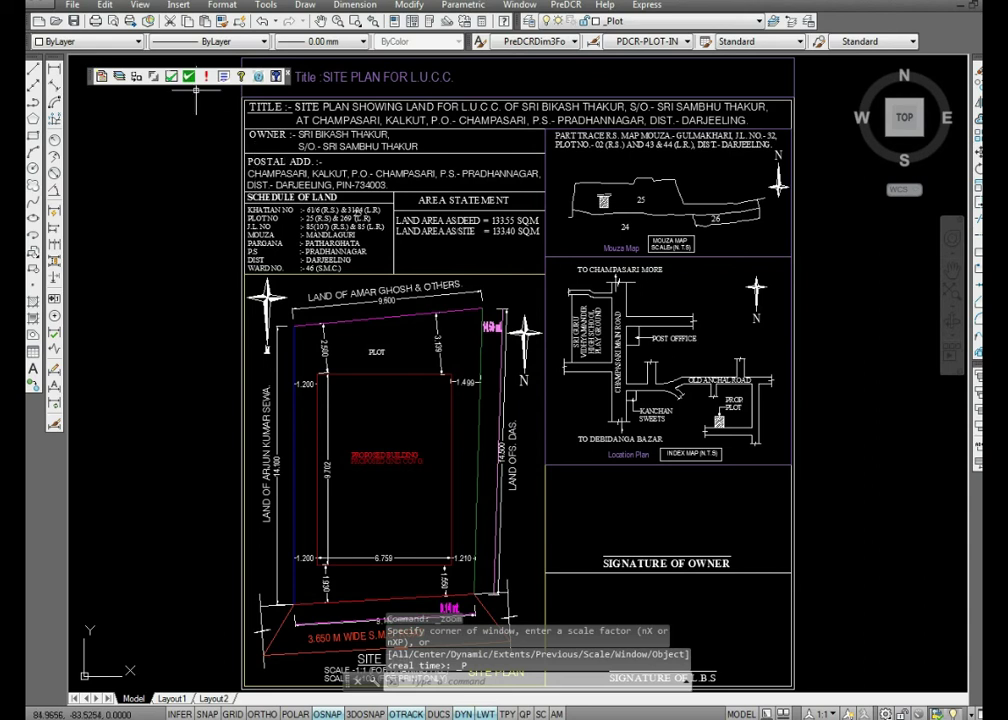
# Step: Show the PreDCR objection list to check the drawing for missing required entities
pyautogui.click(205, 78)
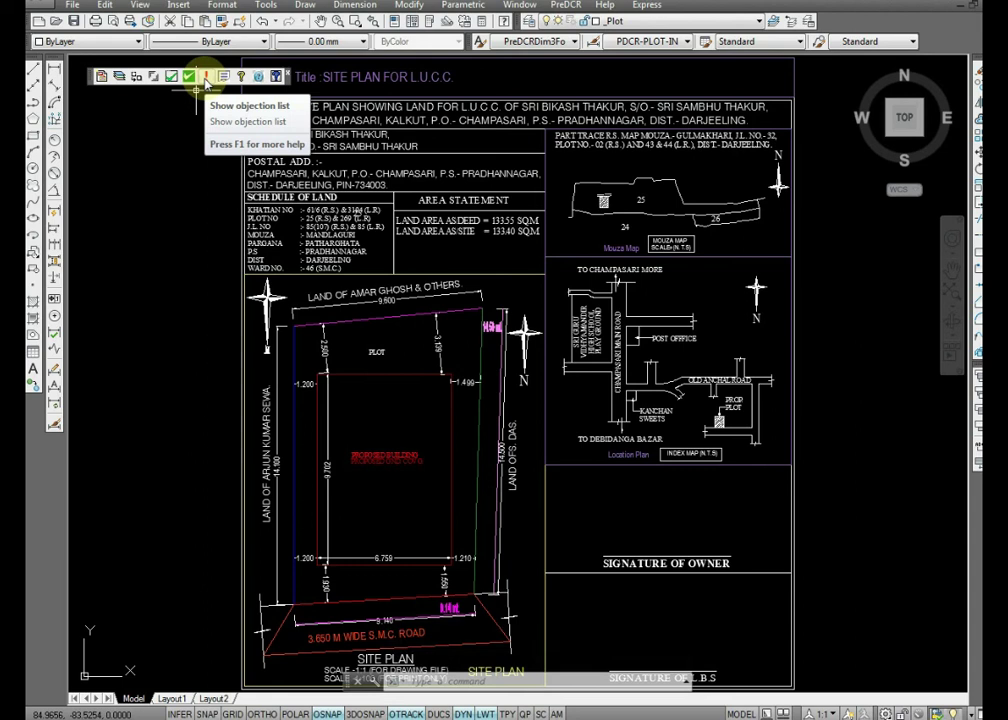
pyautogui.click(205, 78)
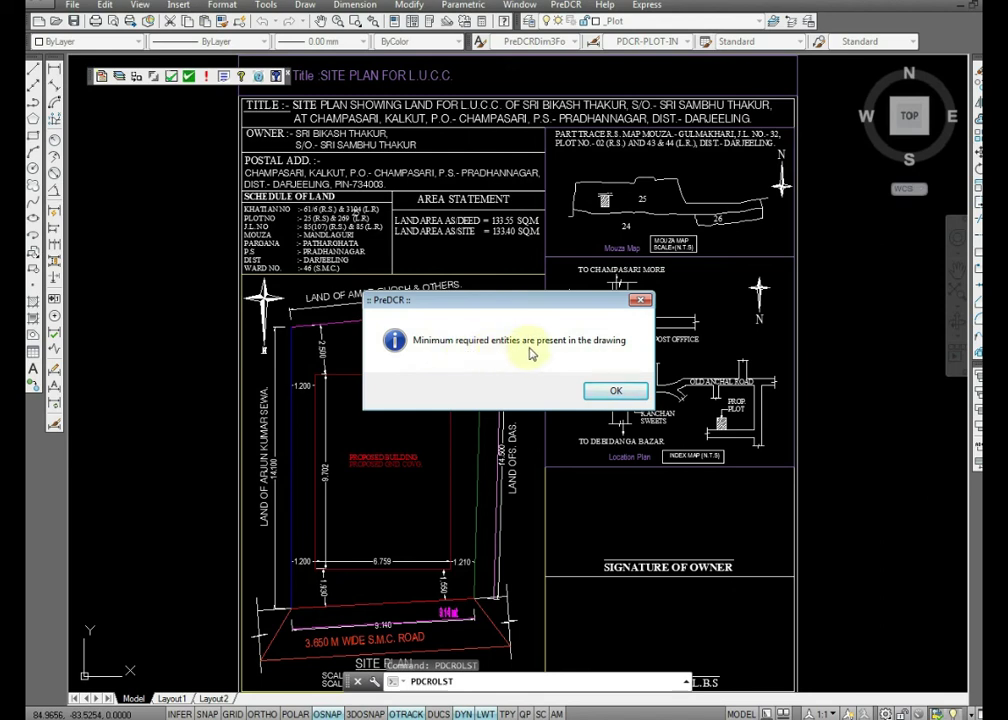
pyautogui.click(614, 392)
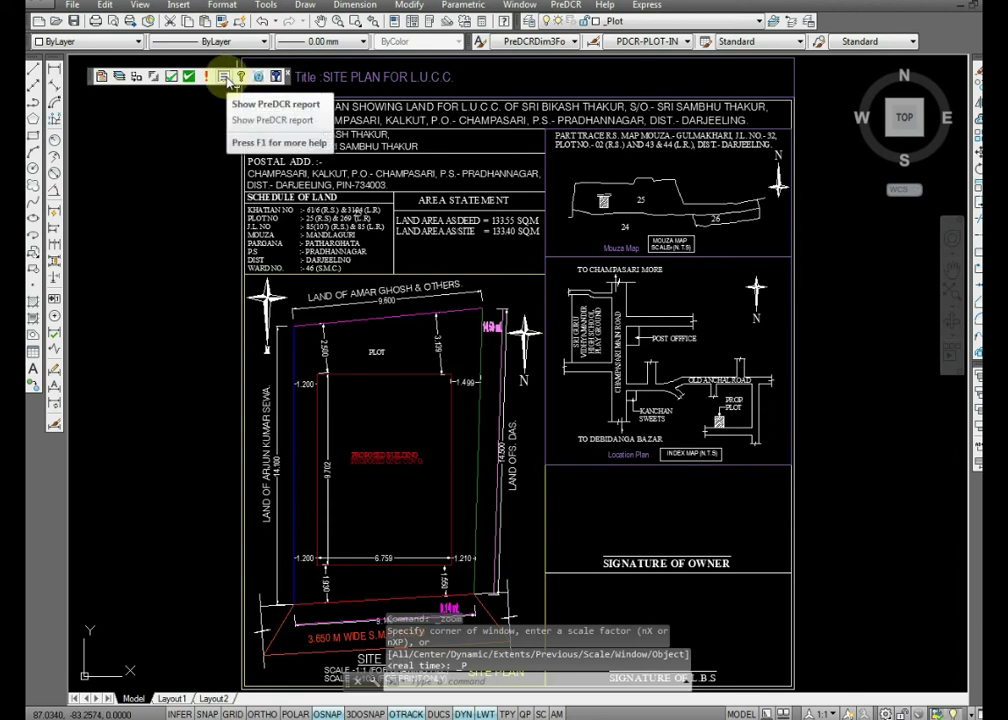
# Step: Generate the PreDCR report, accepting plot use Residential, subuse Residential Bldg and the Lowrise structure up to 15.0 mt
pyautogui.click(226, 78)
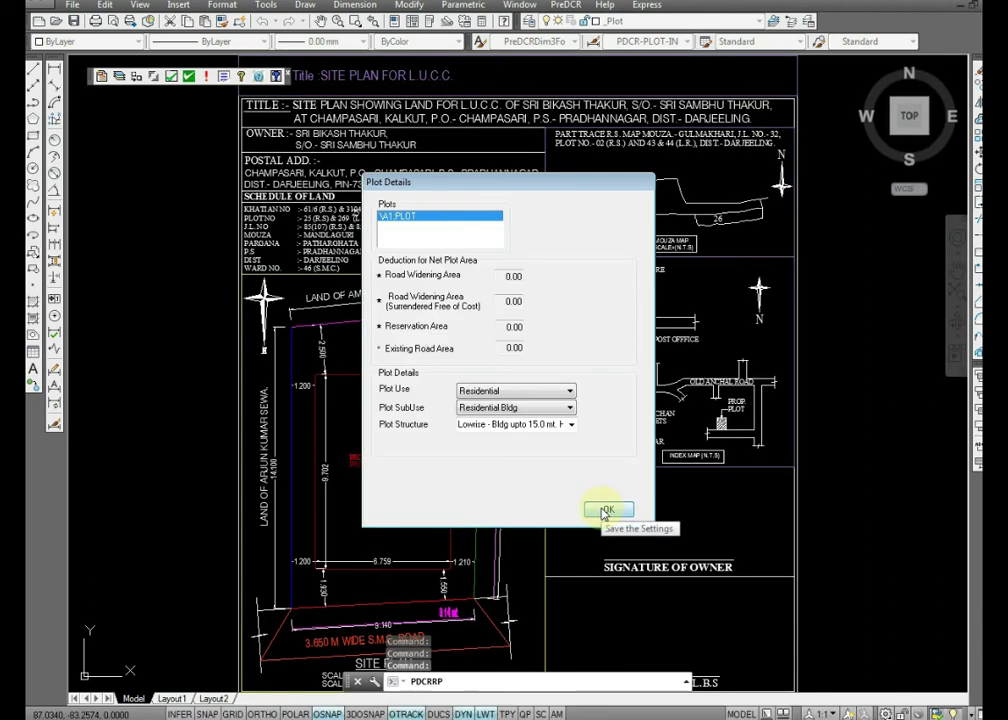
pyautogui.click(605, 512)
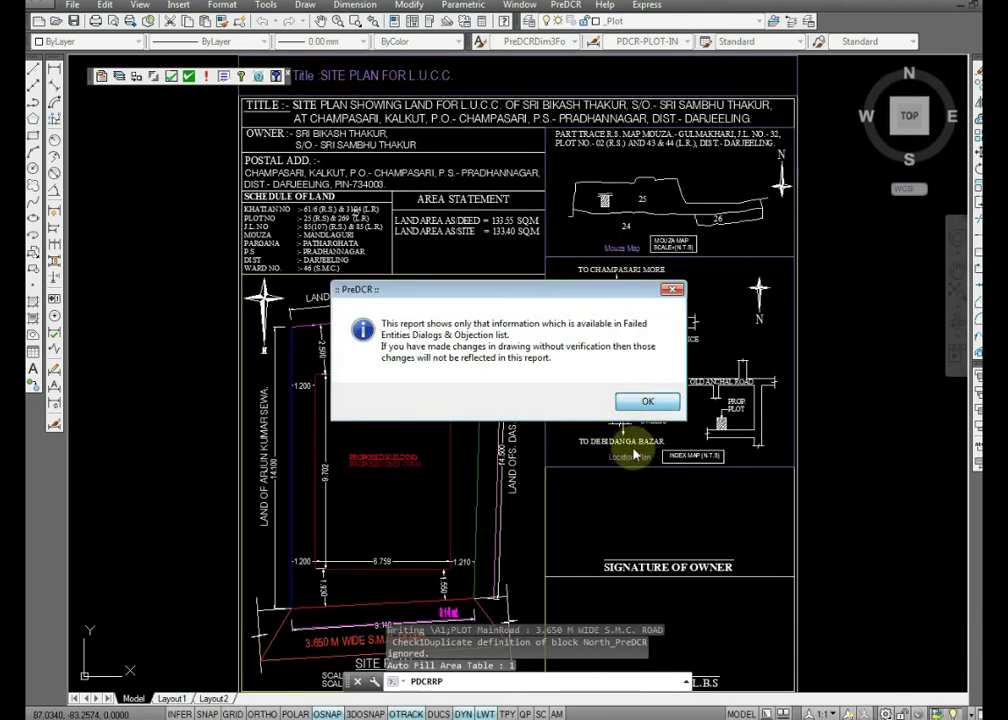
pyautogui.click(630, 401)
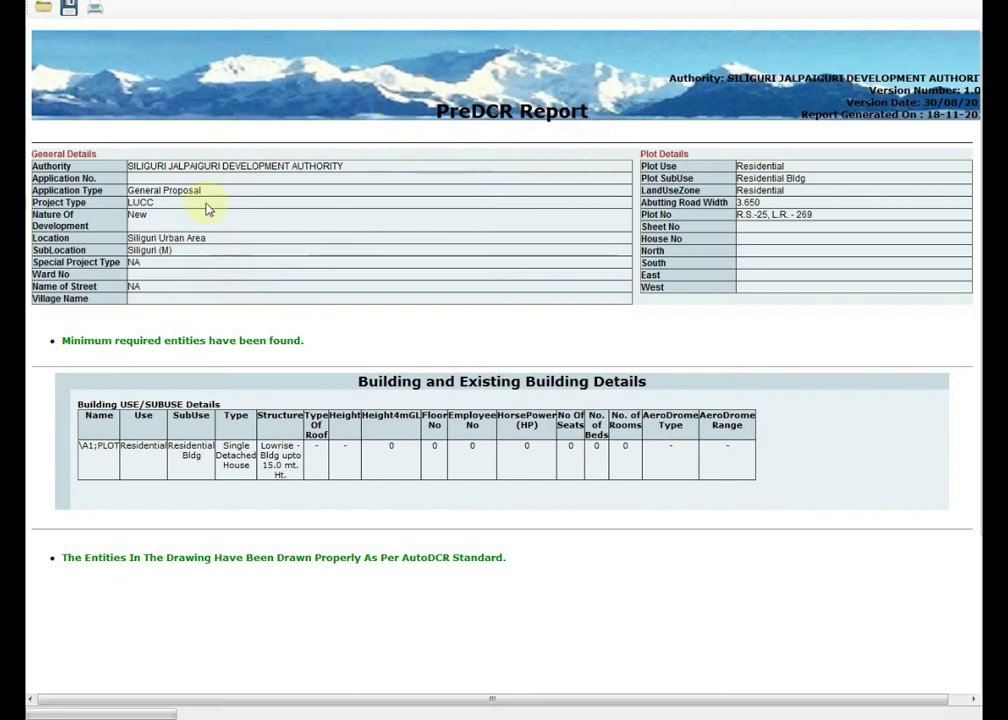